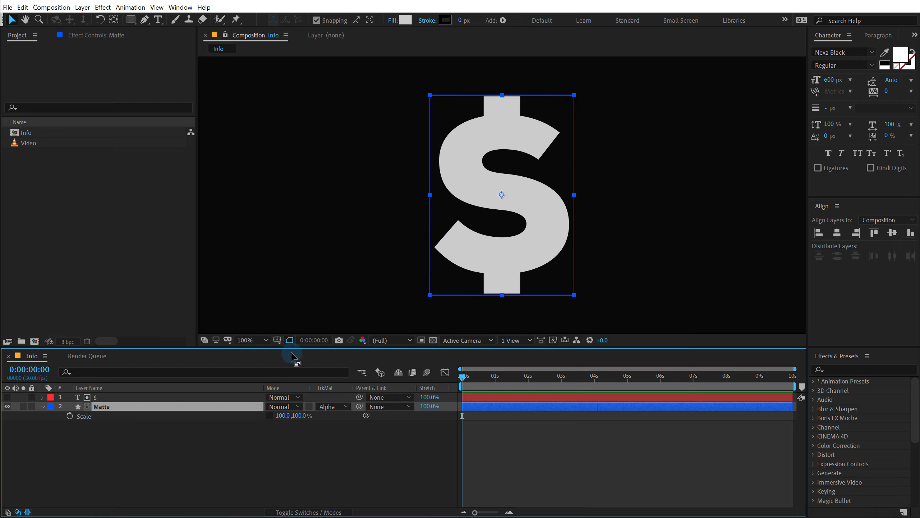
# Step: Move the Matte layer's anchor point down to the bottom centre of the dollar sign's bounding box
pyautogui.click(114, 20)
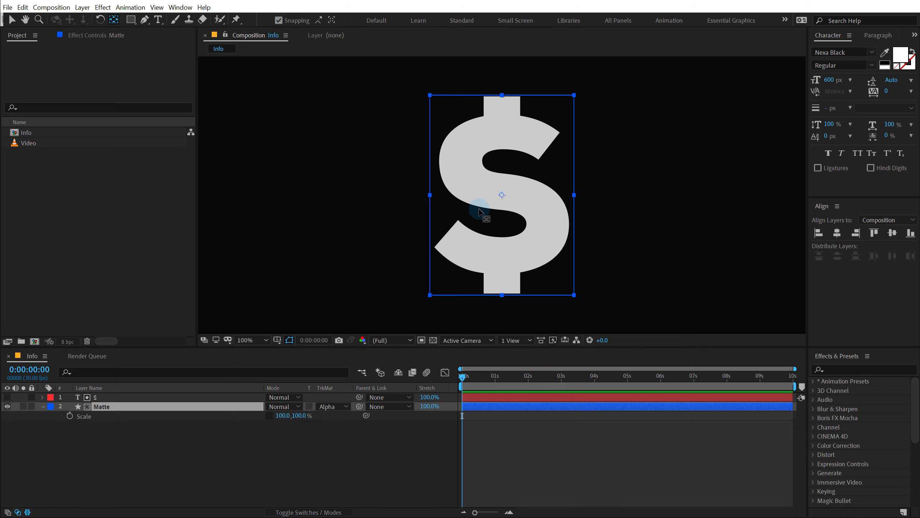
pyautogui.moveTo(502, 195); pyautogui.dragTo(503, 296)
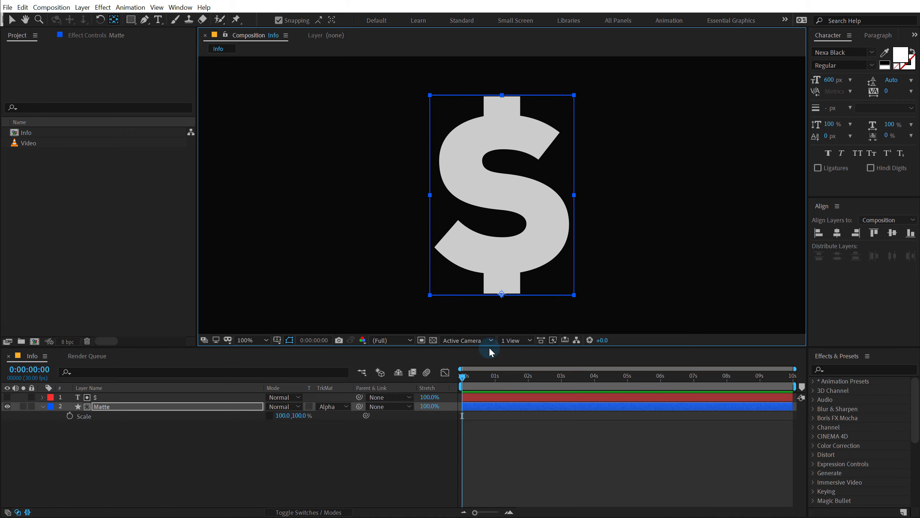
pyautogui.click(144, 433)
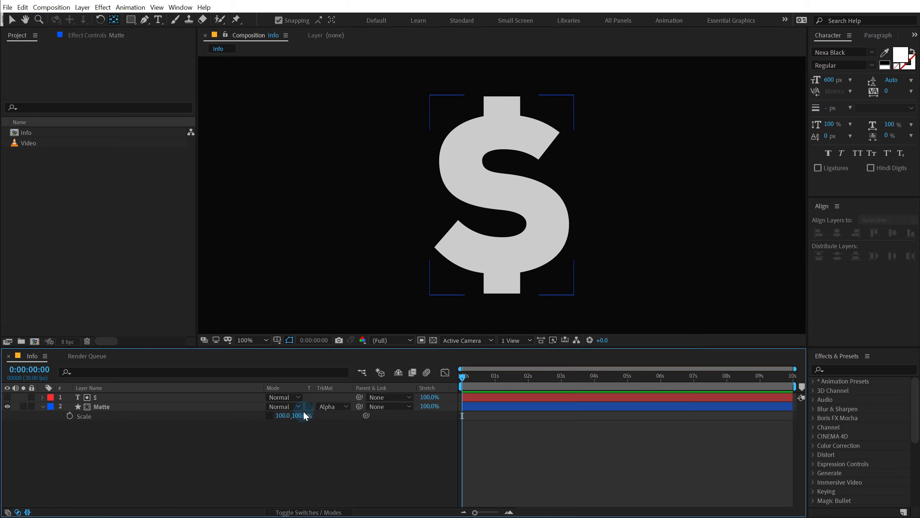
# Step: Stretch the Matte layer's vertical scale to 132% and align its anchor point exactly with the bounding box's bottom edge
pyautogui.moveTo(303, 417)
pyautogui.mouseDown()
pyautogui.moveTo(256, 424)
pyautogui.moveTo(319, 411)
pyautogui.mouseUp()
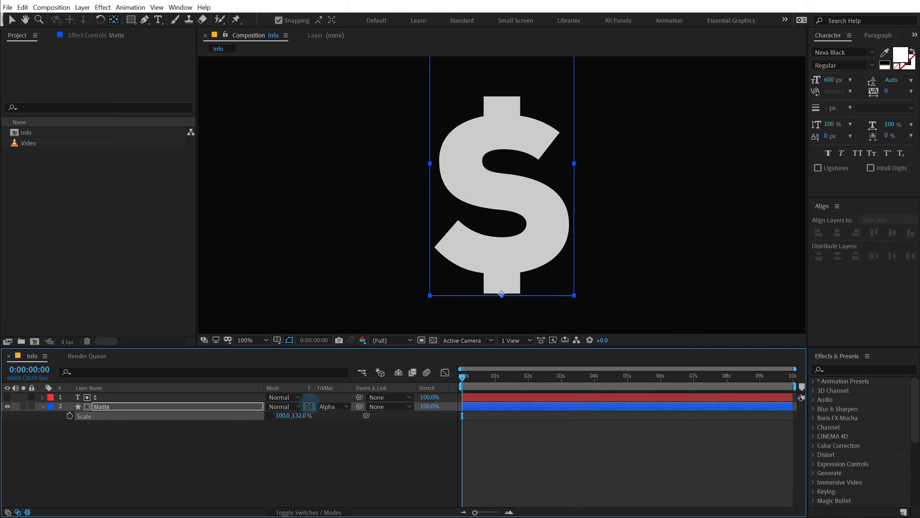
pyautogui.press('.')
pyautogui.scroll(-5, 511, 250)
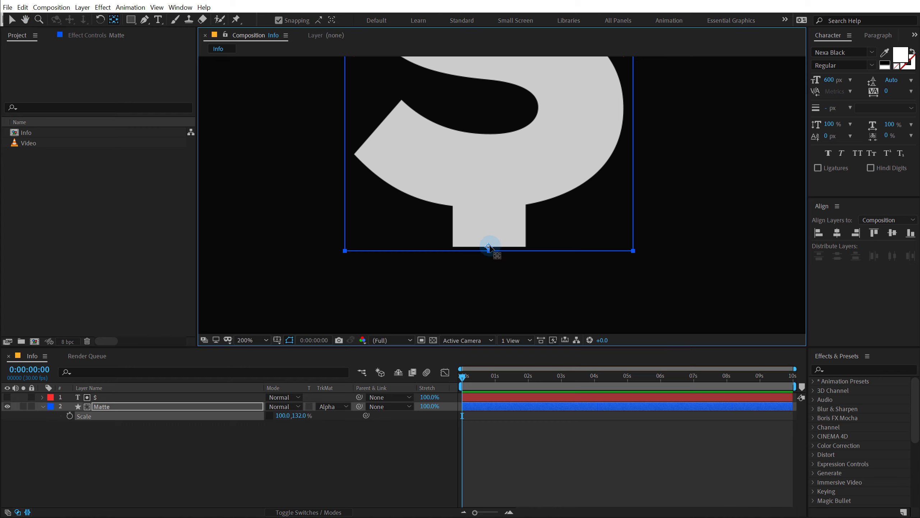
pyautogui.moveTo(489, 247); pyautogui.dragTo(489, 250)
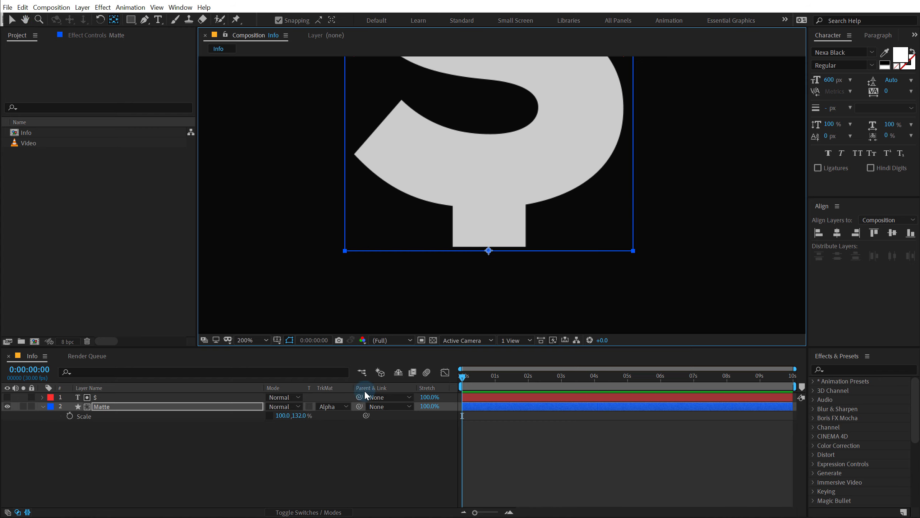
# Step: Set the Matte layer's vertical scale to 100% and collapse its properties
pyautogui.click(300, 416)
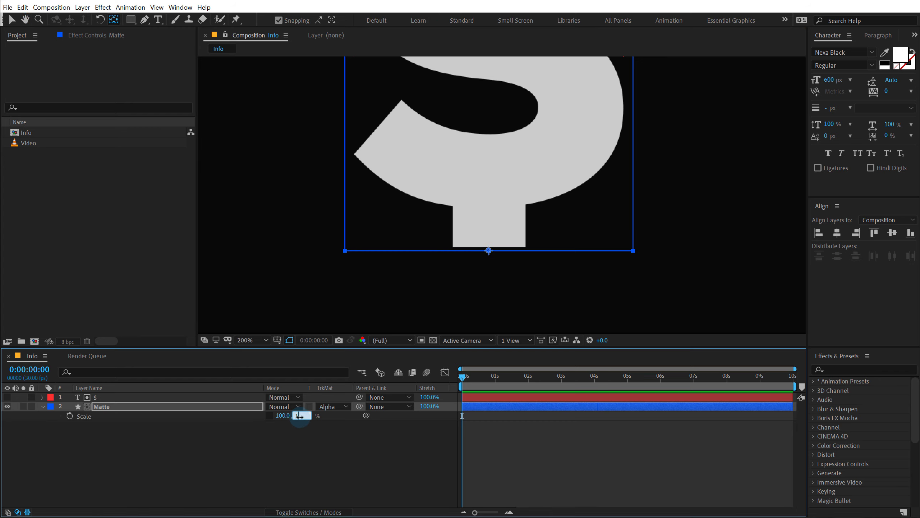
pyautogui.write('100')
pyautogui.press('Return')
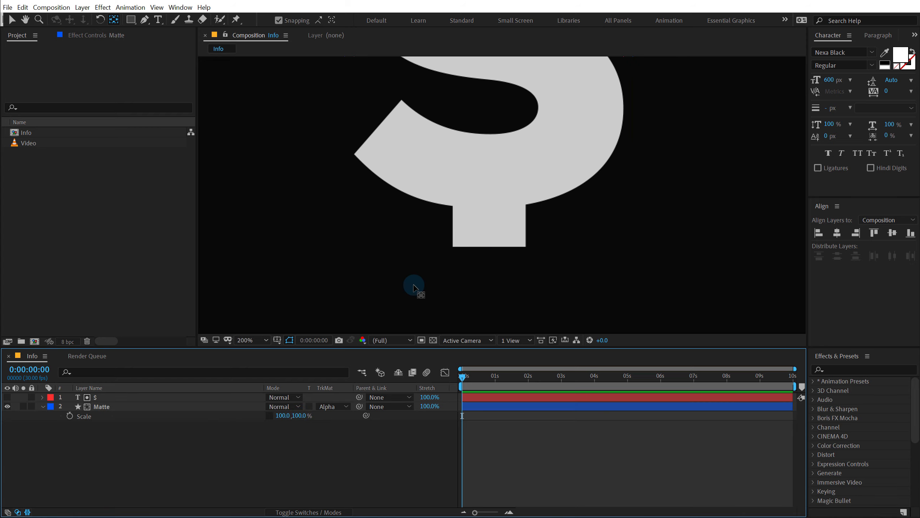
pyautogui.scroll(-2, 411, 286)
pyautogui.moveTo(417, 266); pyautogui.dragTo(462, 298)
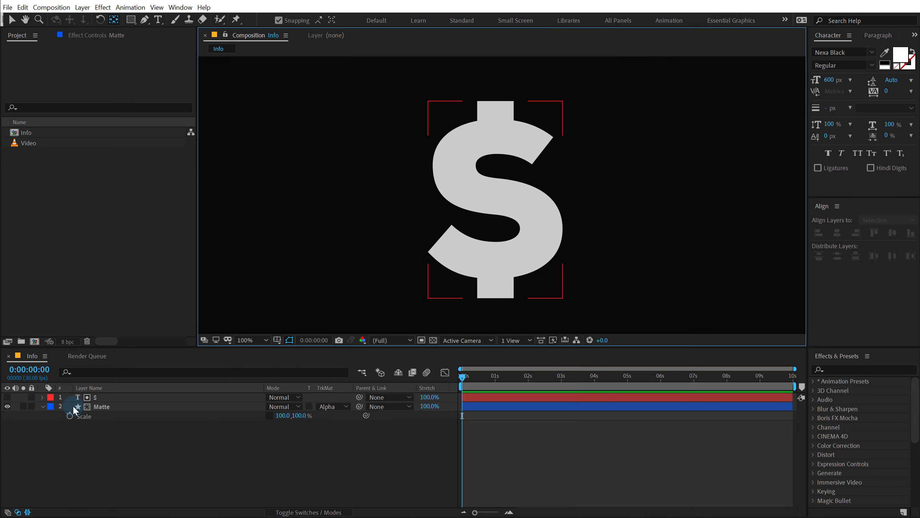
pyautogui.click(42, 406)
pyautogui.click(80, 443)
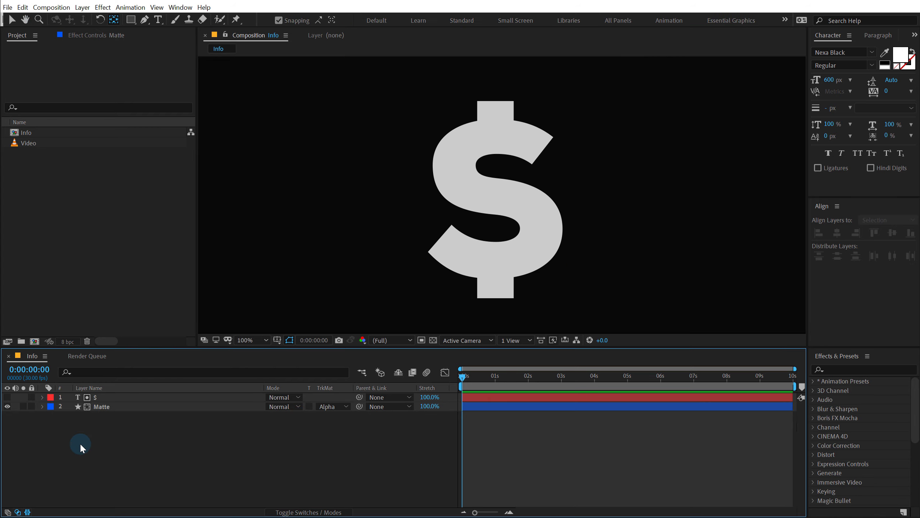
# Step: Add a text layer reading "100" at 100 px beside the dollar sign
pyautogui.click(157, 19)
pyautogui.click(649, 196)
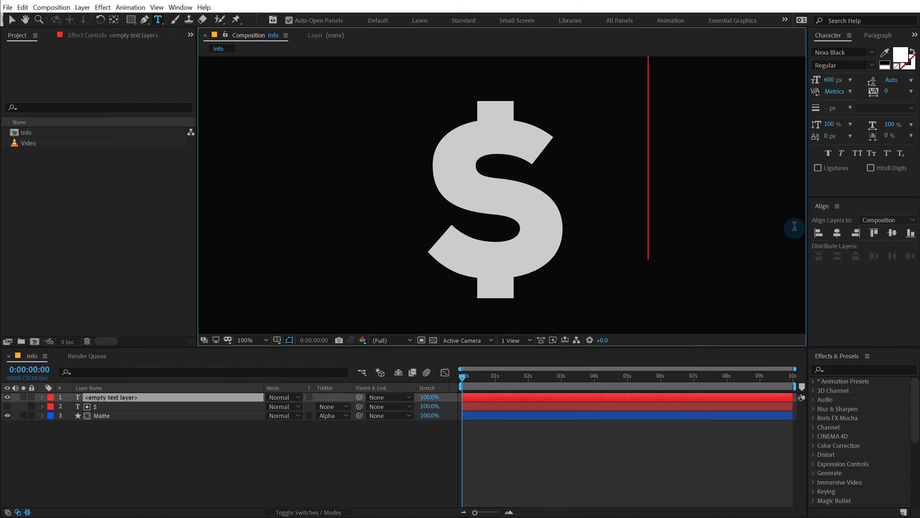
pyautogui.moveTo(820, 83); pyautogui.dragTo(676, 106)
pyautogui.write('100')
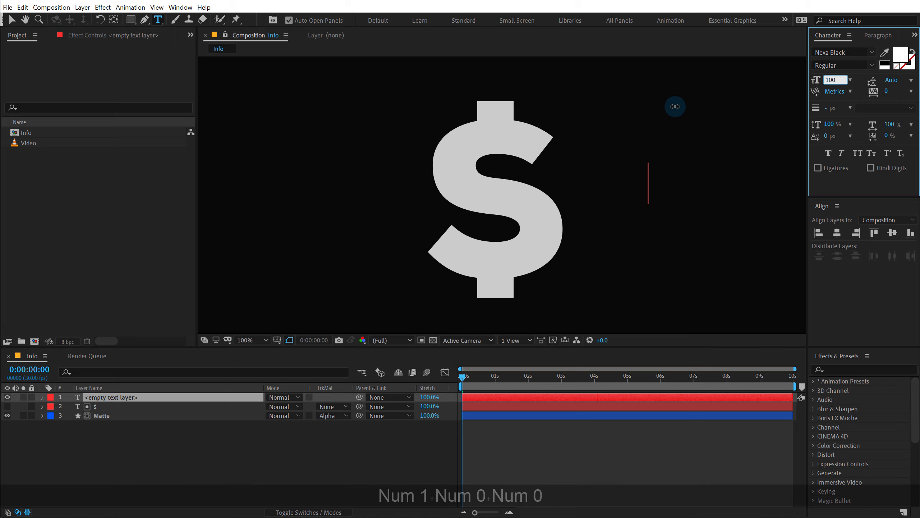
pyautogui.click(653, 190)
pyautogui.write('100')
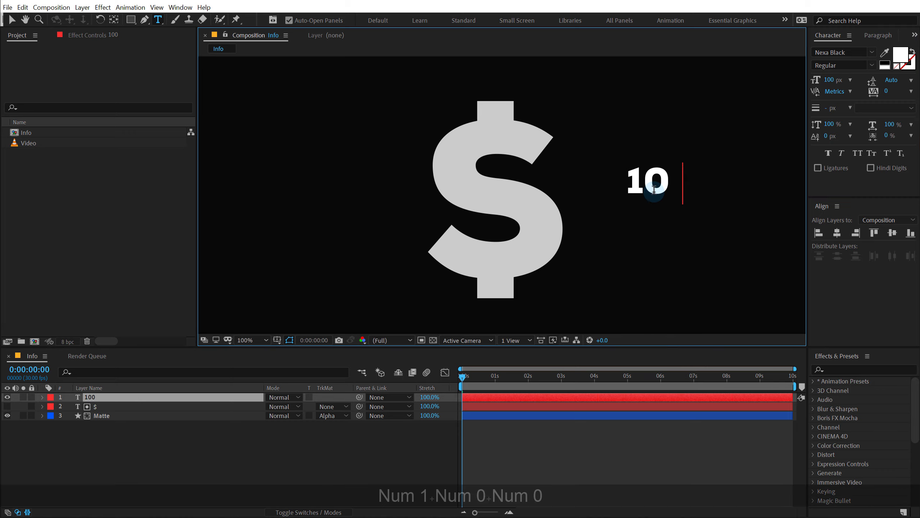
# Step: Set the "100" text's size to 300 px and its tracking to -2, and position it just right of the dollar sign
pyautogui.click(8, 21)
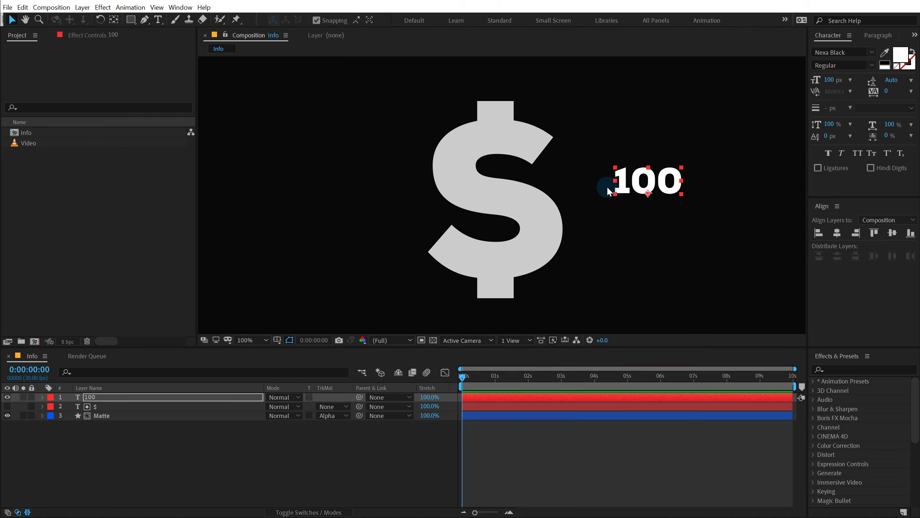
pyautogui.moveTo(648, 193); pyautogui.dragTo(671, 214)
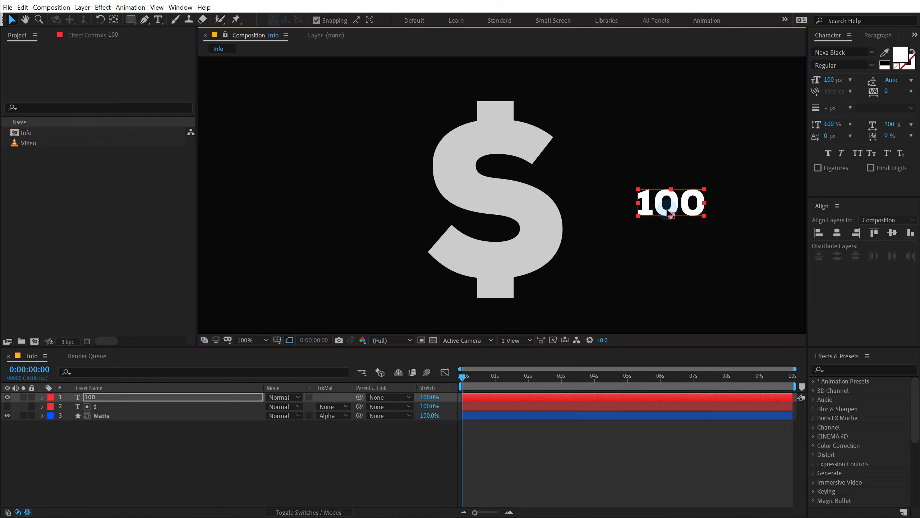
pyautogui.click(832, 82)
pyautogui.write('300')
pyautogui.press('Return')
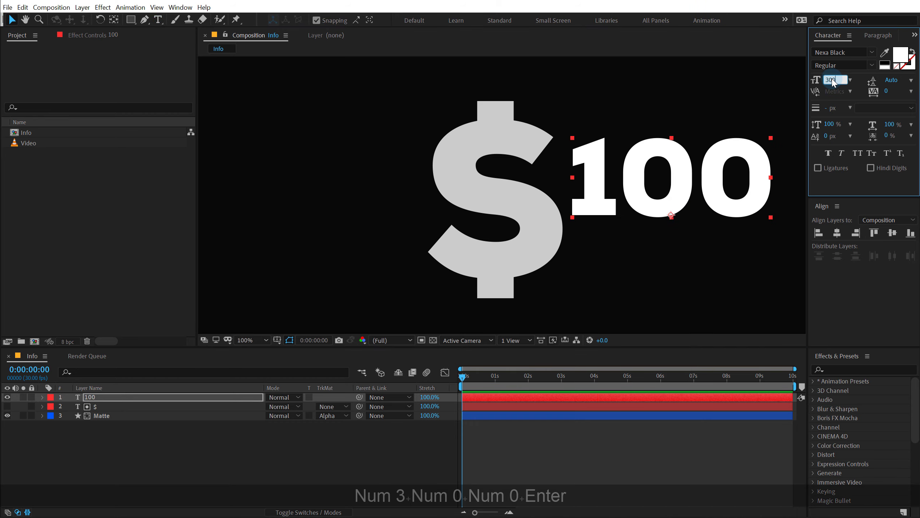
pyautogui.moveTo(885, 95); pyautogui.dragTo(878, 95)
pyautogui.click(692, 85)
pyautogui.moveTo(652, 181); pyautogui.dragTo(662, 194)
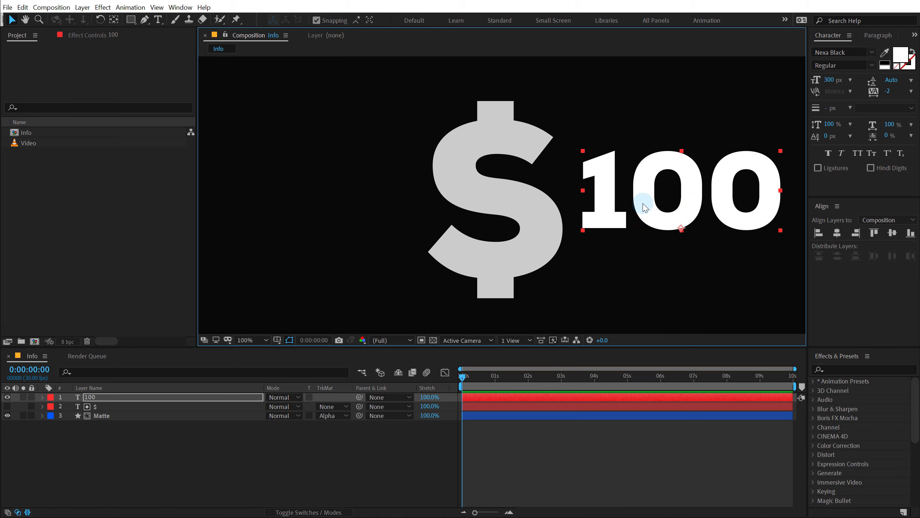
# Step: Find the Slider Control effect and apply it to the "100" text layer
pyautogui.click(100, 398)
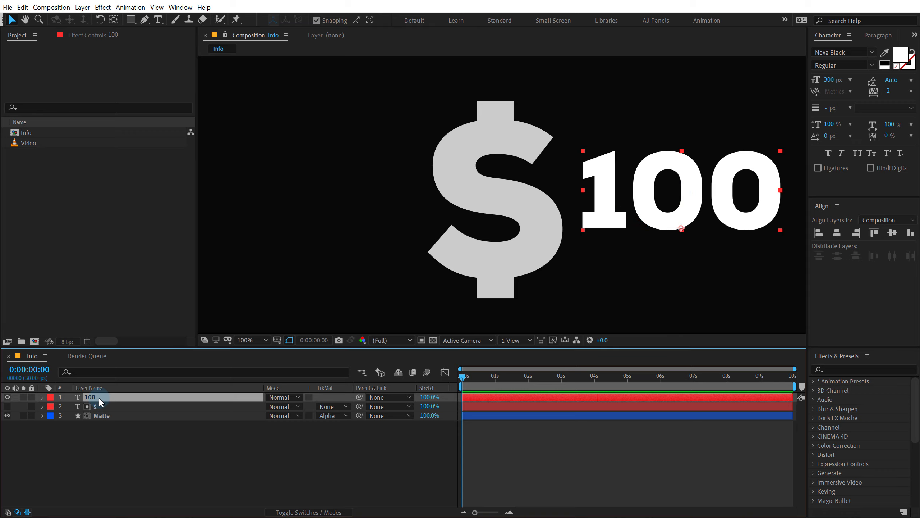
pyautogui.click(834, 368)
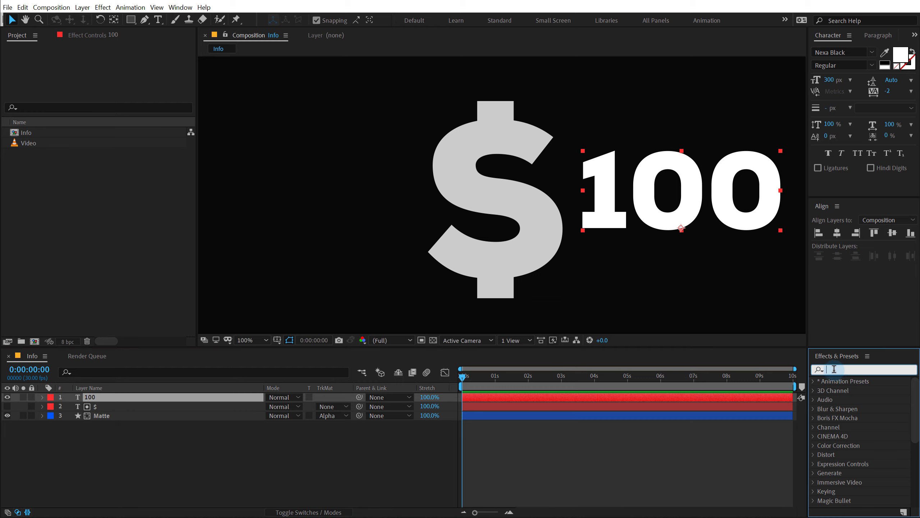
pyautogui.write('slide')
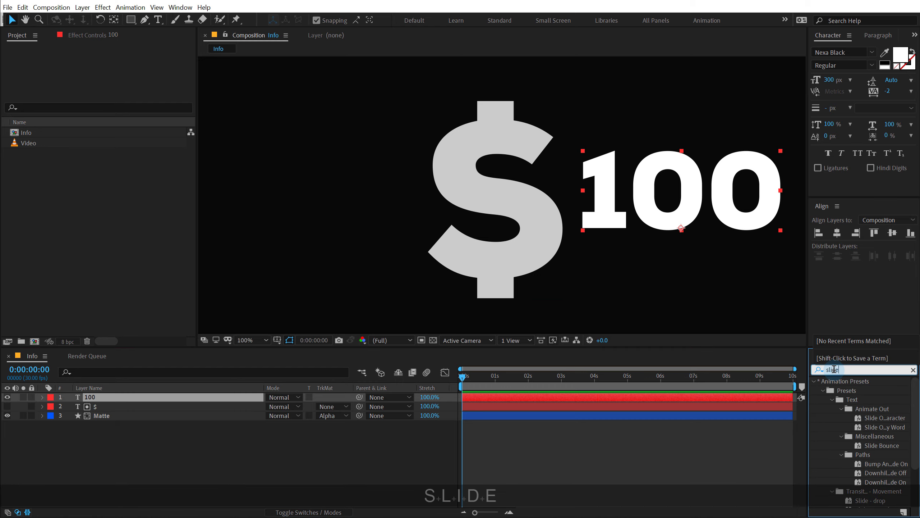
pyautogui.write('r')
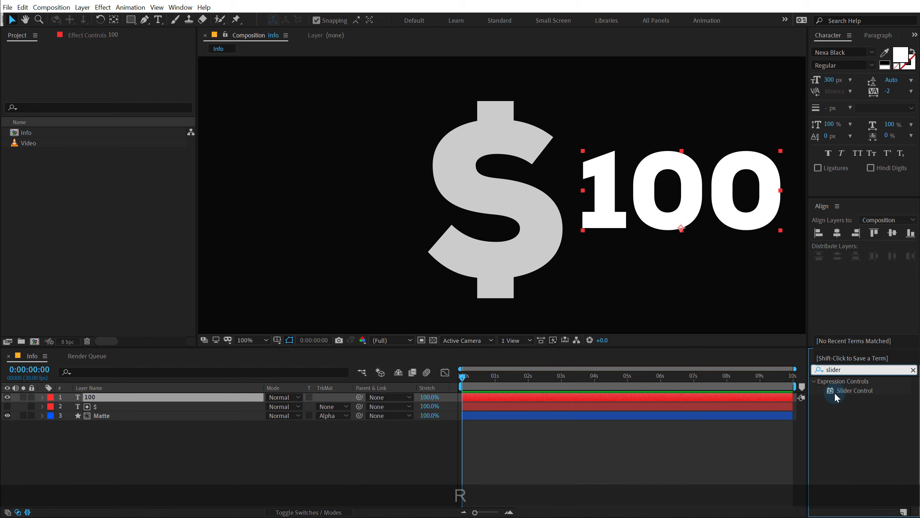
pyautogui.click(843, 392)
pyautogui.moveTo(843, 393); pyautogui.dragTo(107, 401)
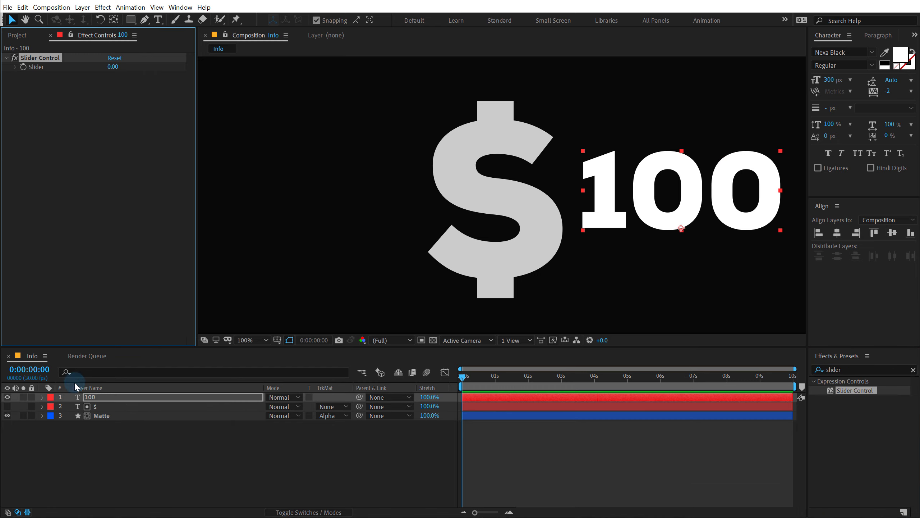
# Step: Add an expression to the "100" layer's Source Text that links it to the Slider Control's Slider value
pyautogui.click(90, 398)
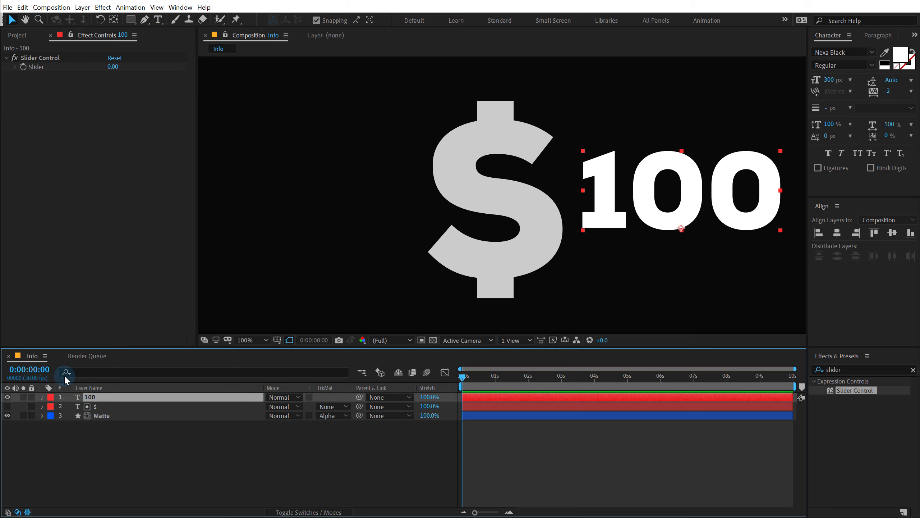
pyautogui.click(42, 397)
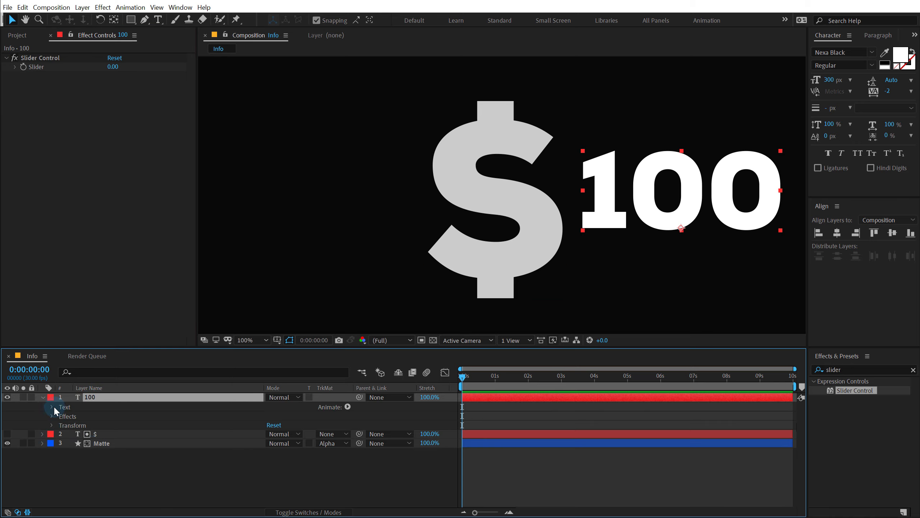
pyautogui.click(52, 407)
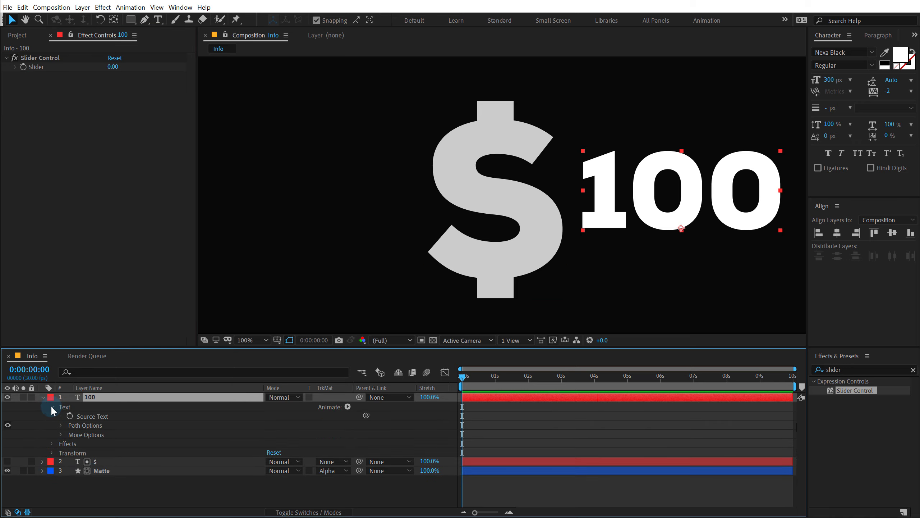
pyautogui.keyDown('alt'); pyautogui.click(70, 416); pyautogui.keyUp('alt')
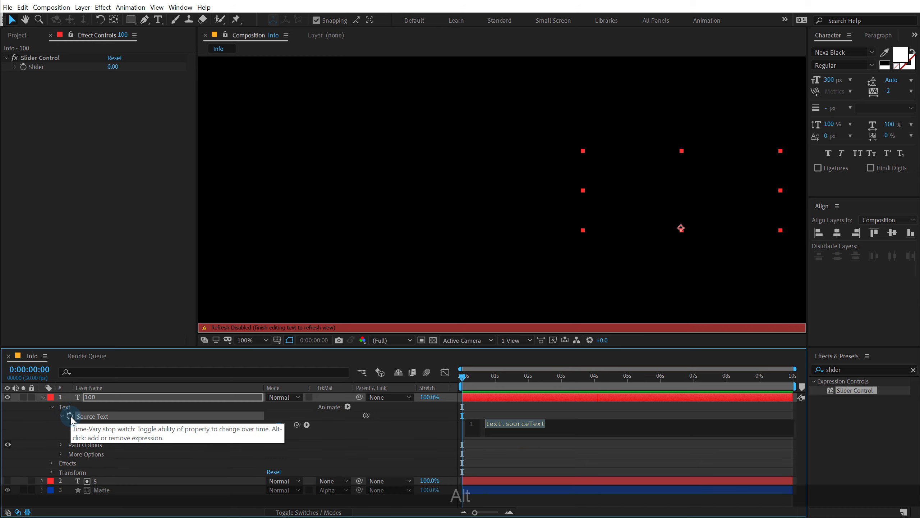
pyautogui.moveTo(297, 425); pyautogui.dragTo(41, 68)
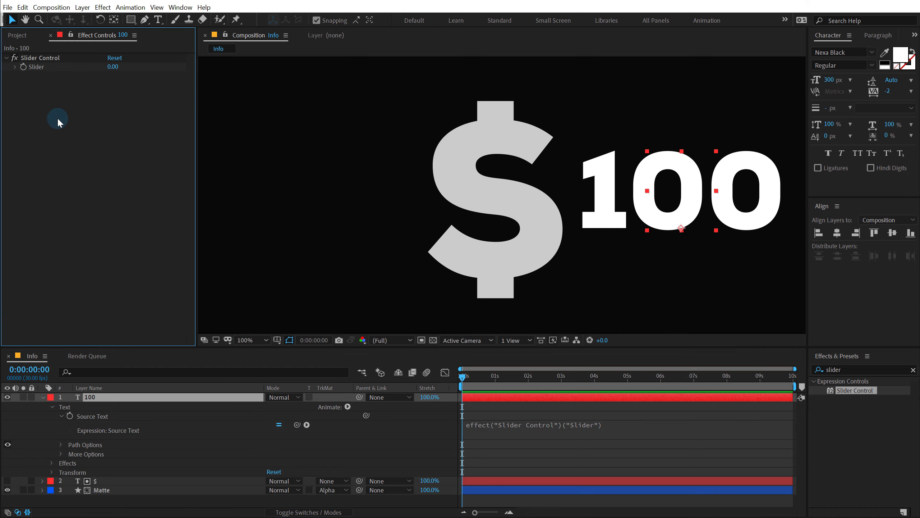
# Step: Set the Slider to 60 and create a keyframe for it at 0:00:02:15
pyautogui.moveTo(110, 70); pyautogui.dragTo(146, 67)
pyautogui.click(522, 380)
pyautogui.moveTo(522, 380); pyautogui.dragTo(545, 380)
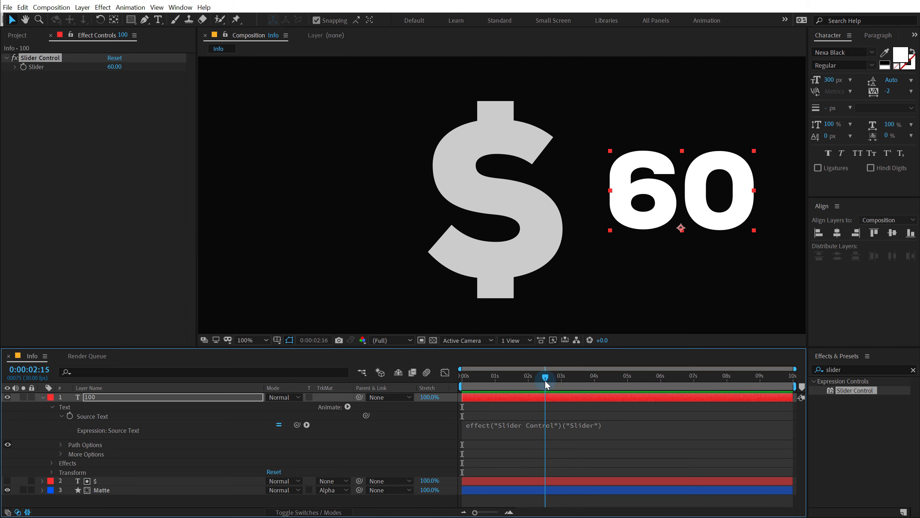
pyautogui.click(246, 420)
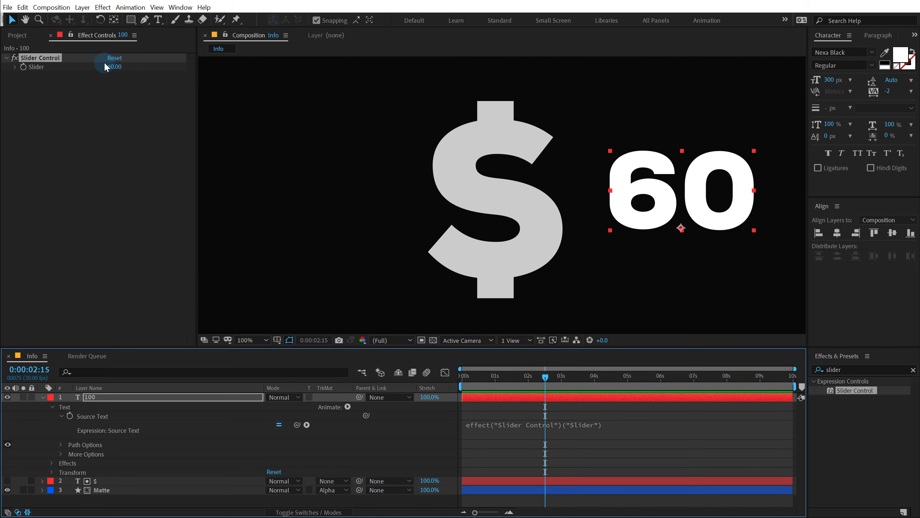
pyautogui.click(26, 68)
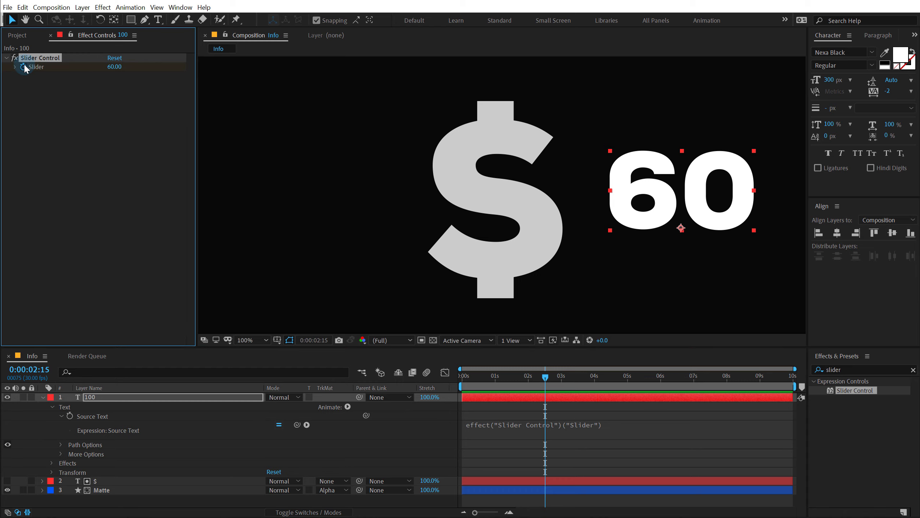
# Step: Add a Slider keyframe with the value 0 at the start of the composition
pyautogui.click(533, 382)
pyautogui.press('Home')
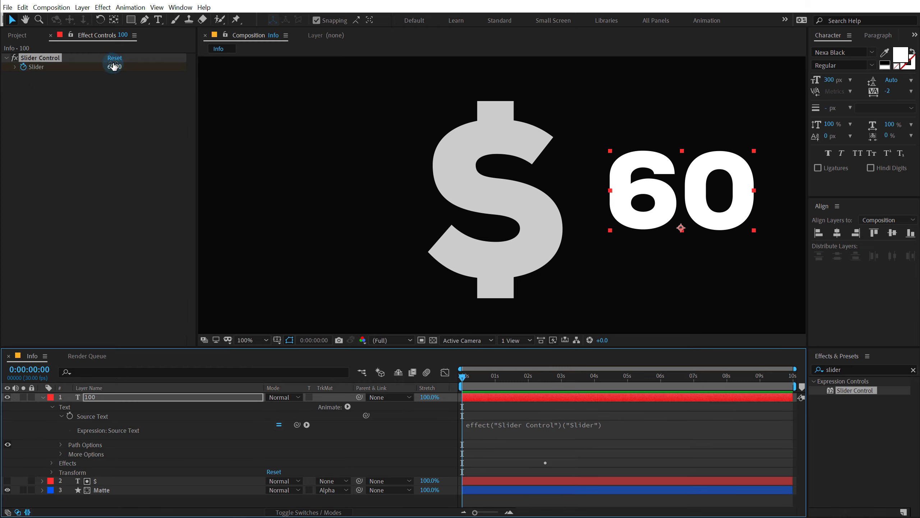
pyautogui.click(114, 66)
pyautogui.write('0')
pyautogui.press('Return')
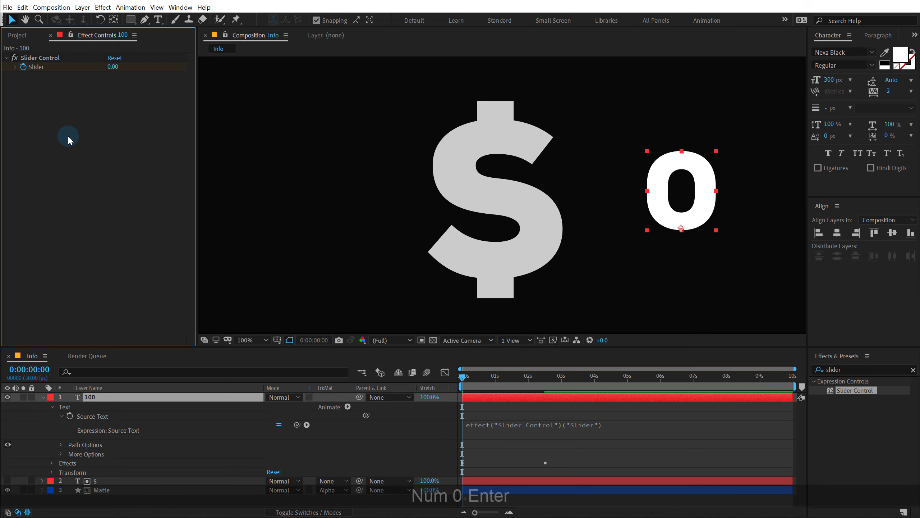
# Step: Play and scrub through the number's counting animation between its two Slider keyframes with the whole composition in view
pyautogui.press('space')
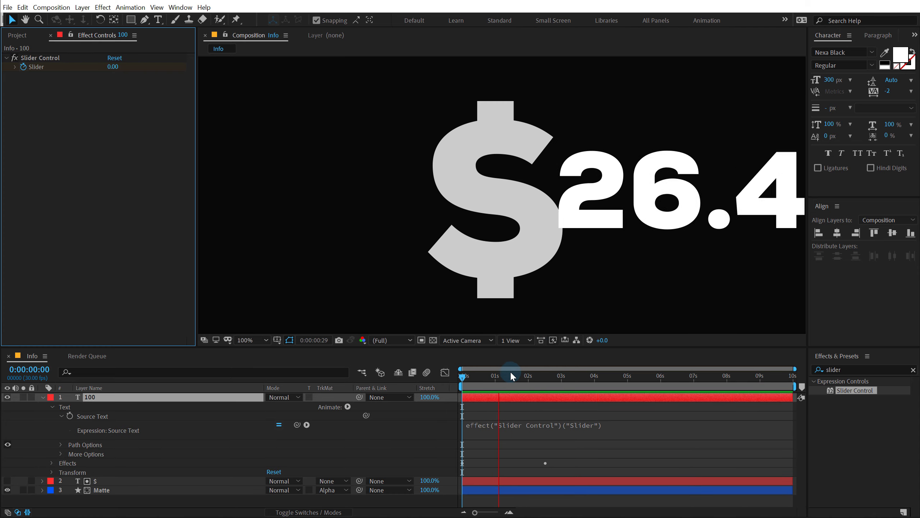
pyautogui.click(509, 376)
pyautogui.moveTo(518, 378); pyautogui.dragTo(535, 377)
pyautogui.press(',')
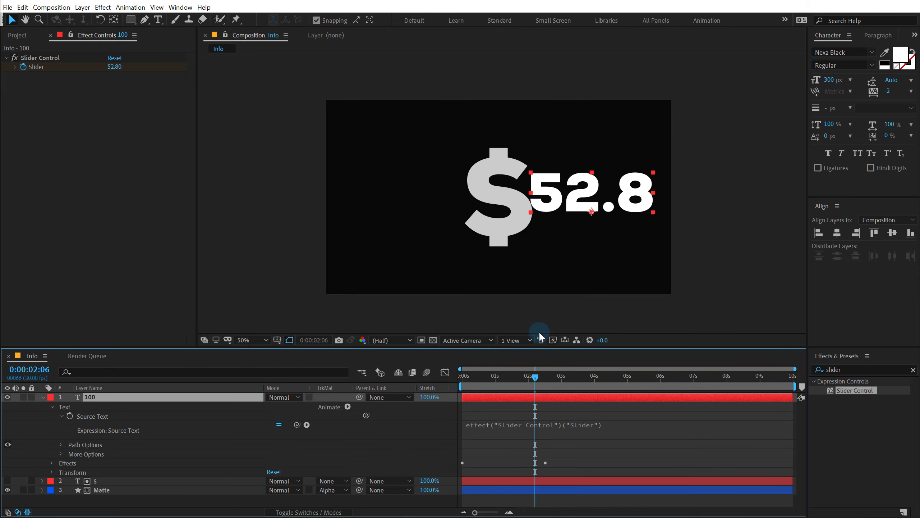
pyautogui.moveTo(477, 378); pyautogui.dragTo(500, 377)
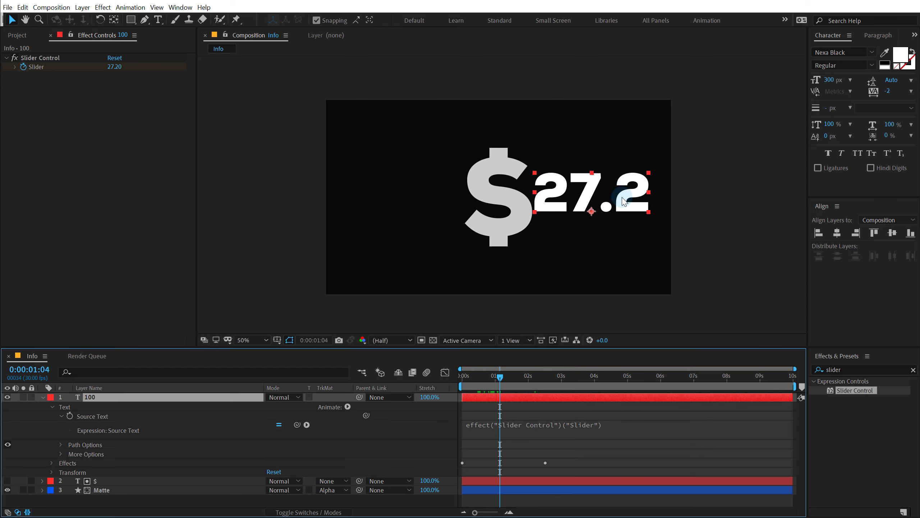
# Step: Add the expression effect("Slider Control")(1).value.toFixed() to the Slider, check the whole-number count, and collapse the layer's properties
pyautogui.press('.')
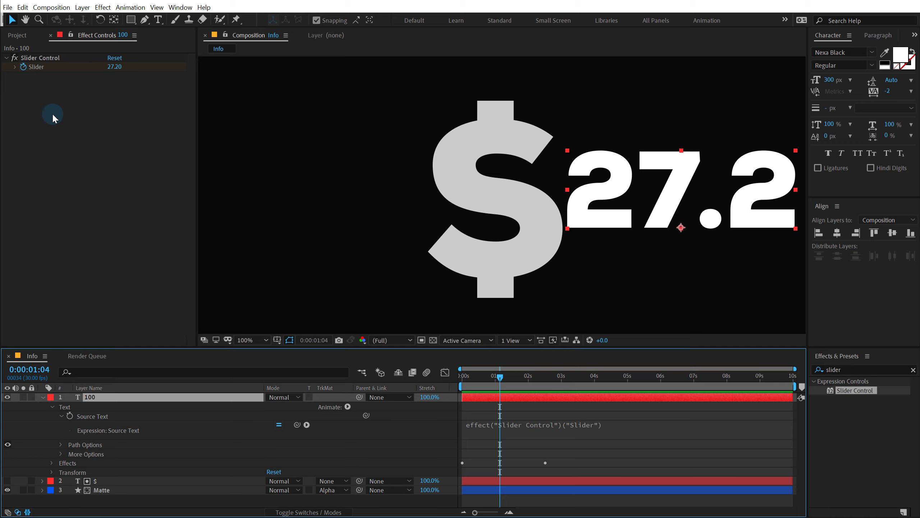
pyautogui.keyDown('alt'); pyautogui.click(24, 67); pyautogui.keyUp('alt')
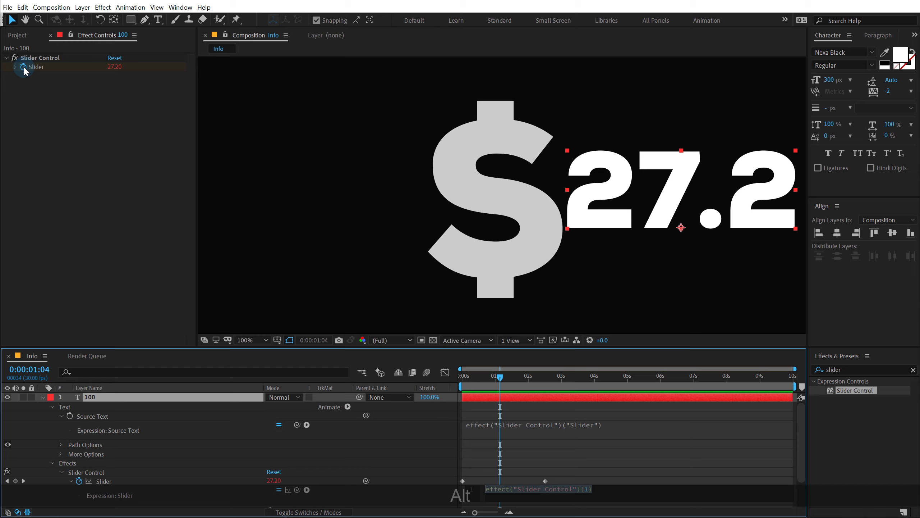
pyautogui.click(601, 486)
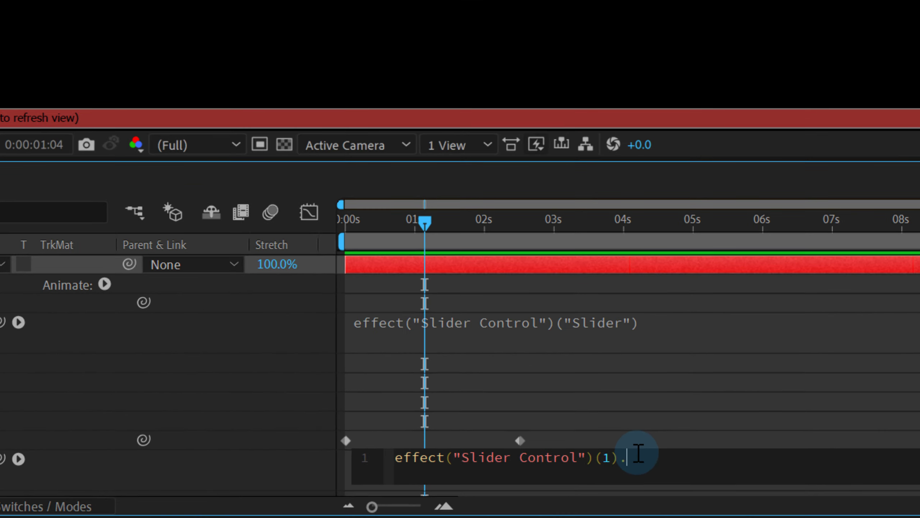
pyautogui.write('.value')
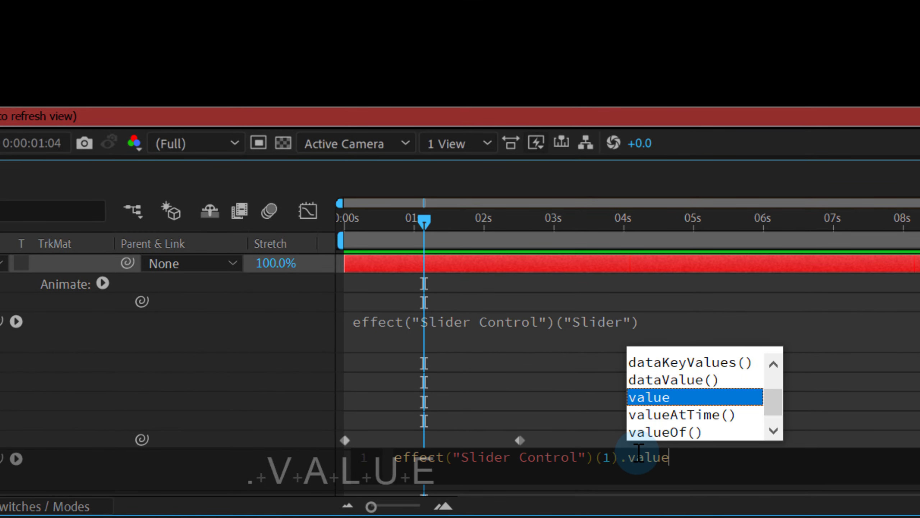
pyautogui.write('.toFixed')
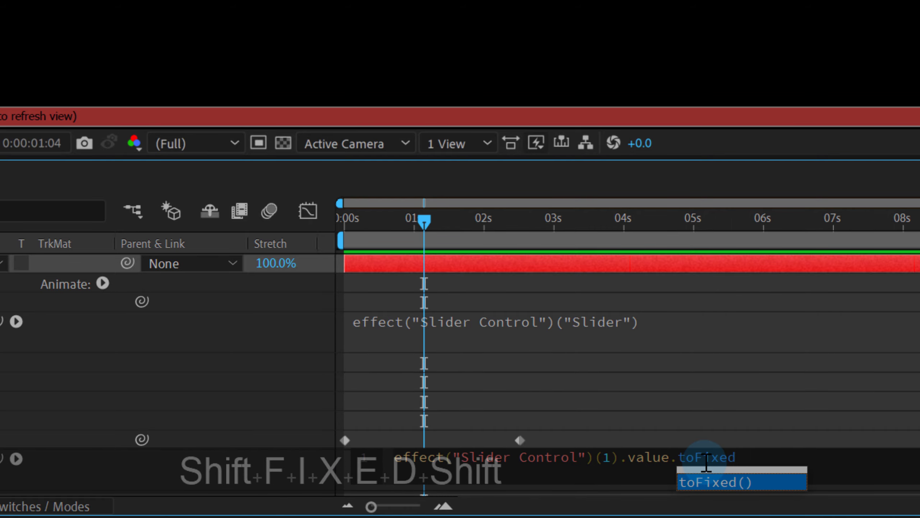
pyautogui.write('()')
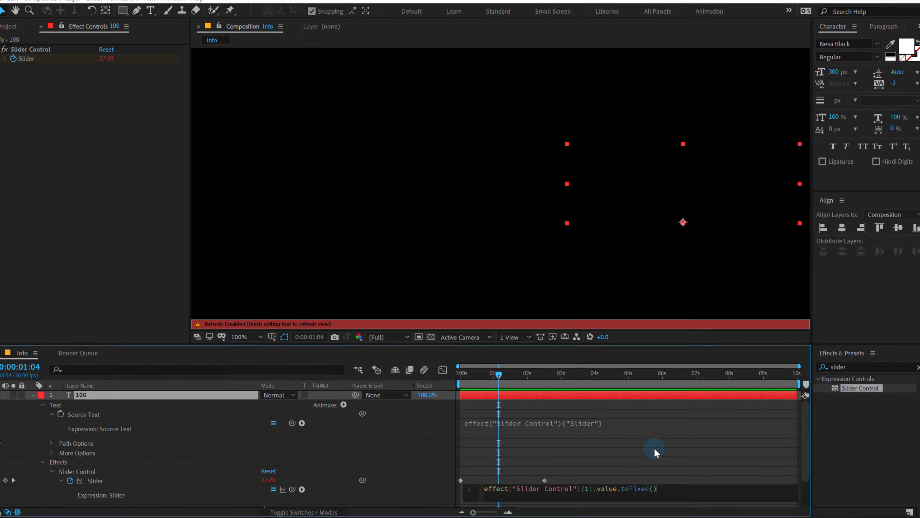
pyautogui.click(748, 370)
pyautogui.moveTo(496, 379); pyautogui.dragTo(543, 380)
pyautogui.click(78, 416)
pyautogui.press('u')
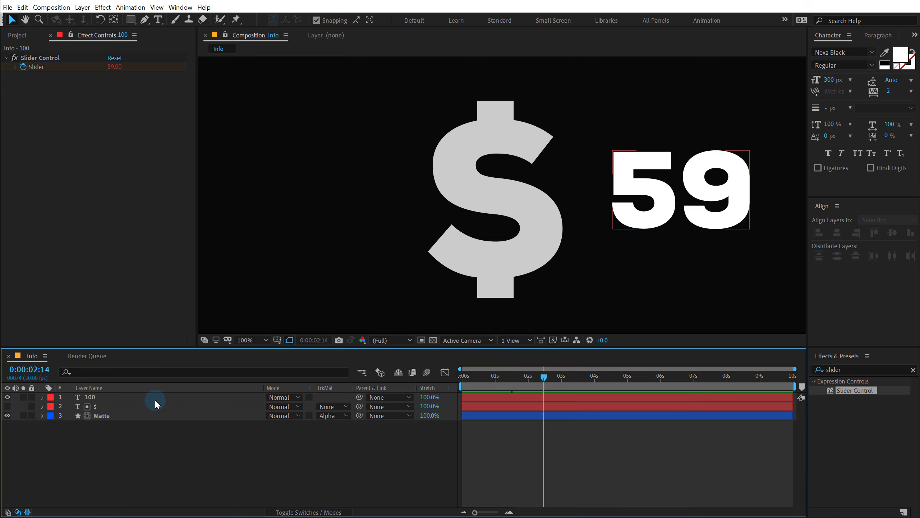
# Step: Lock the Effect Controls display to the "100" layer's Slider Control
pyautogui.click(108, 414)
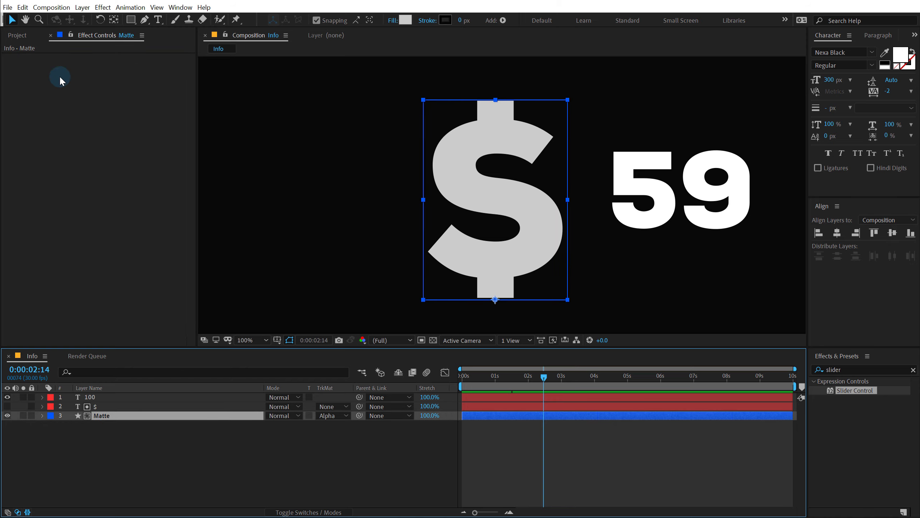
pyautogui.click(95, 396)
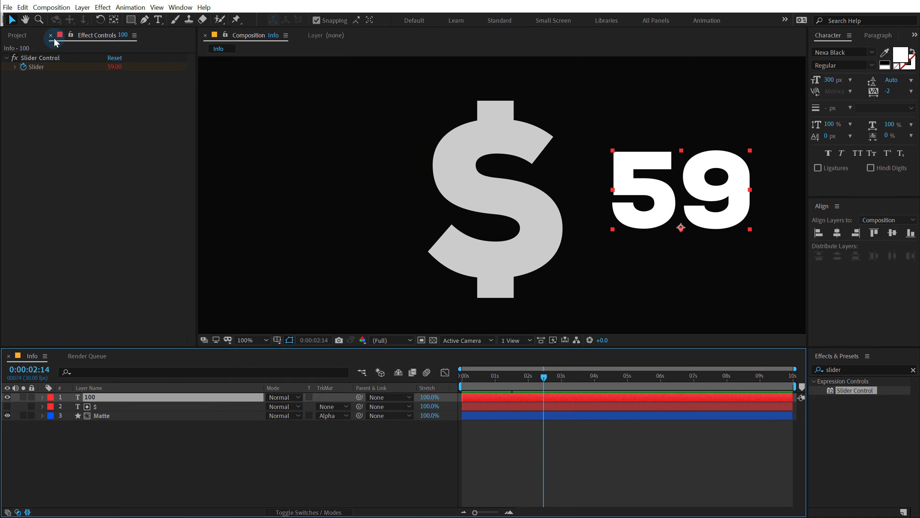
pyautogui.click(71, 34)
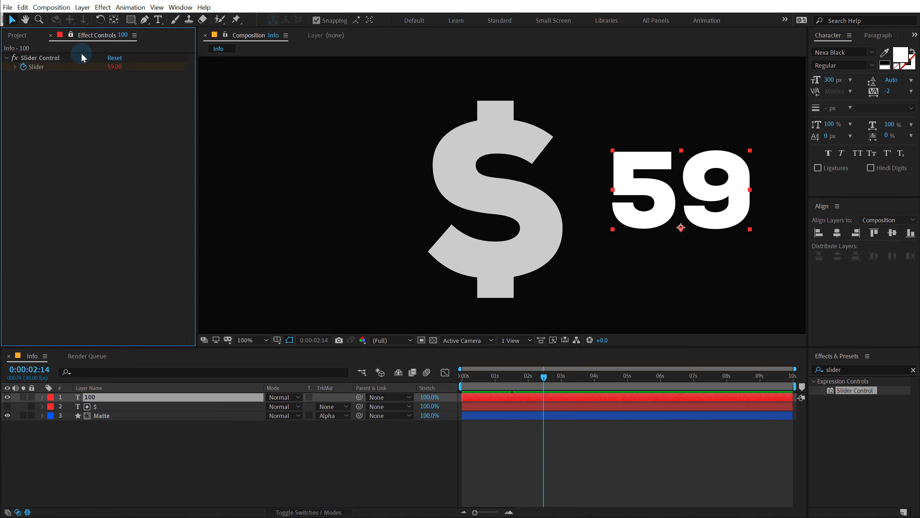
# Step: Reveal the Scale property of the Matte layer
pyautogui.click(105, 416)
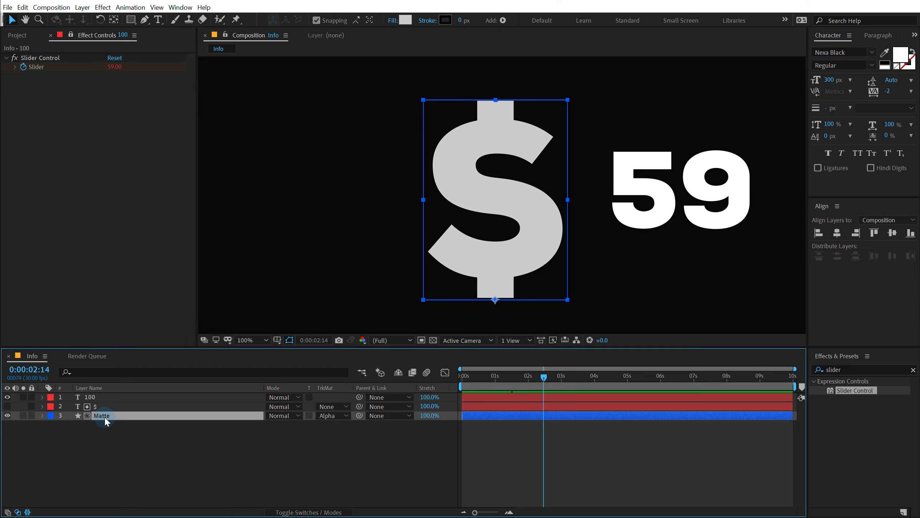
pyautogui.press('s')
# Step: Try scaling the Matte's height to 61% and its width to 107% separately, undoing each change
pyautogui.moveTo(301, 427)
pyautogui.mouseDown()
pyautogui.moveTo(315, 427)
pyautogui.moveTo(270, 429)
pyautogui.moveTo(284, 432)
pyautogui.mouseUp()
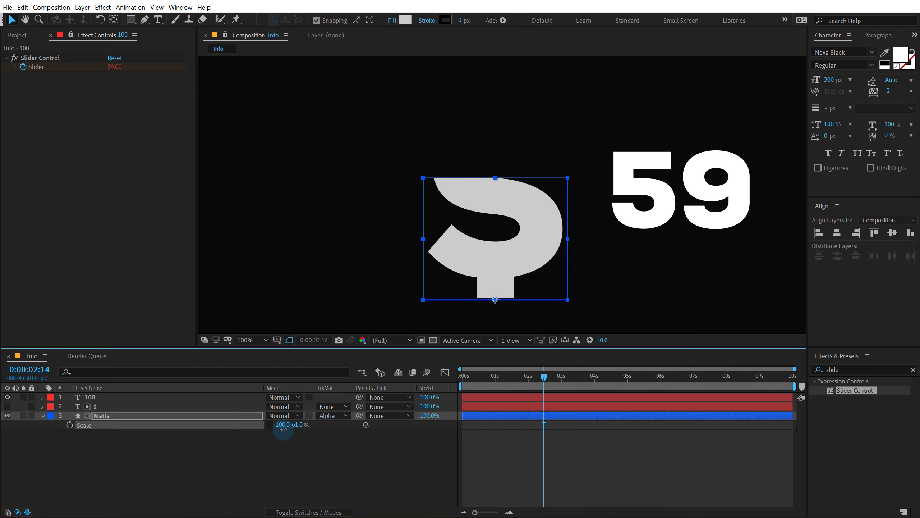
pyautogui.hotkey('ctrl', 'z')
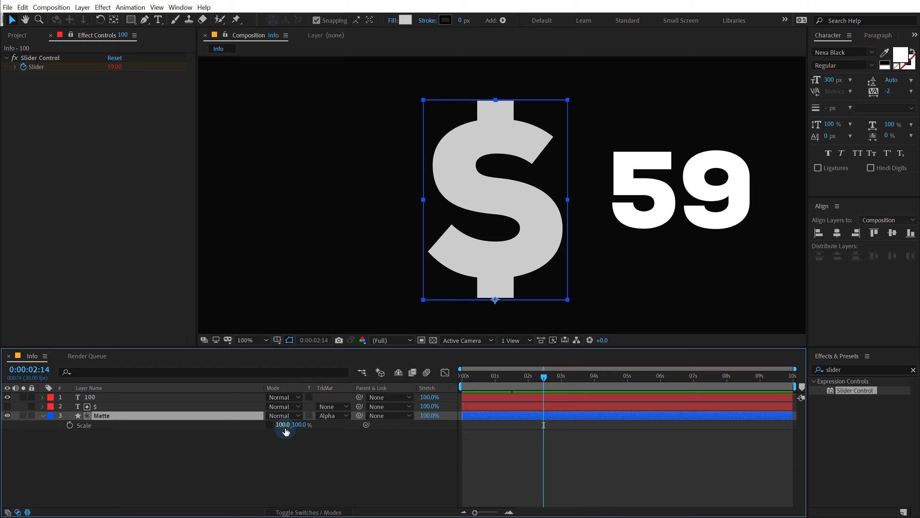
pyautogui.moveTo(280, 426)
pyautogui.mouseDown()
pyautogui.moveTo(313, 422)
pyautogui.moveTo(297, 425)
pyautogui.mouseUp()
pyautogui.hotkey('ctrl', 'z')
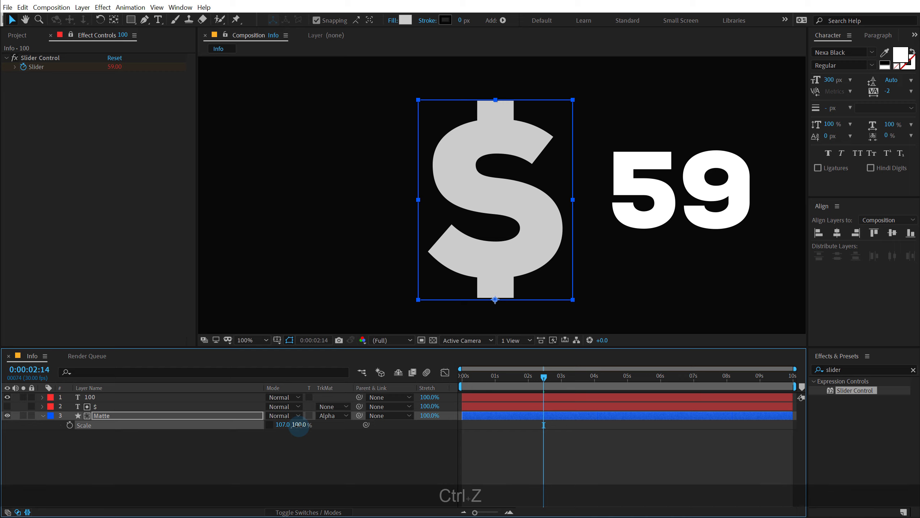
pyautogui.hotkey('ctrl', 'z')
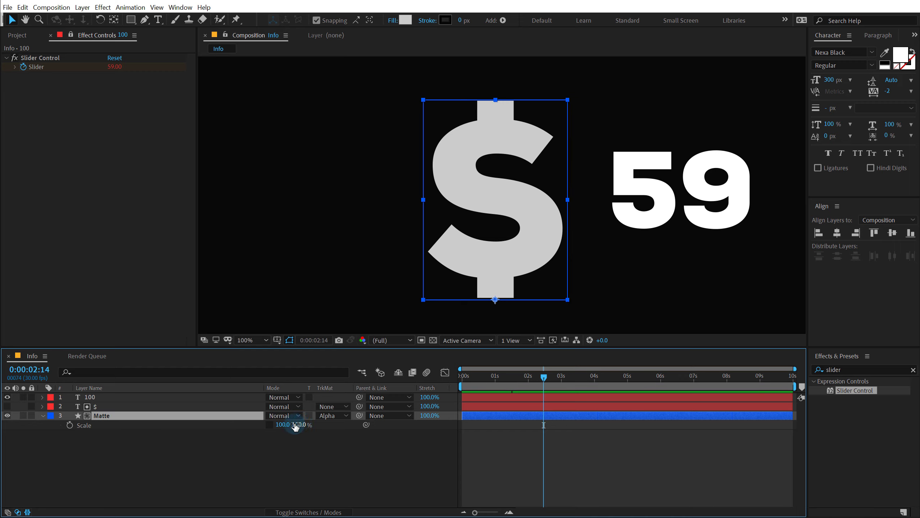
# Step: Add a Scale expression to the Matte layer that links it to the "100" layer's Slider value
pyautogui.keyDown('alt'); pyautogui.click(70, 425); pyautogui.keyUp('alt')
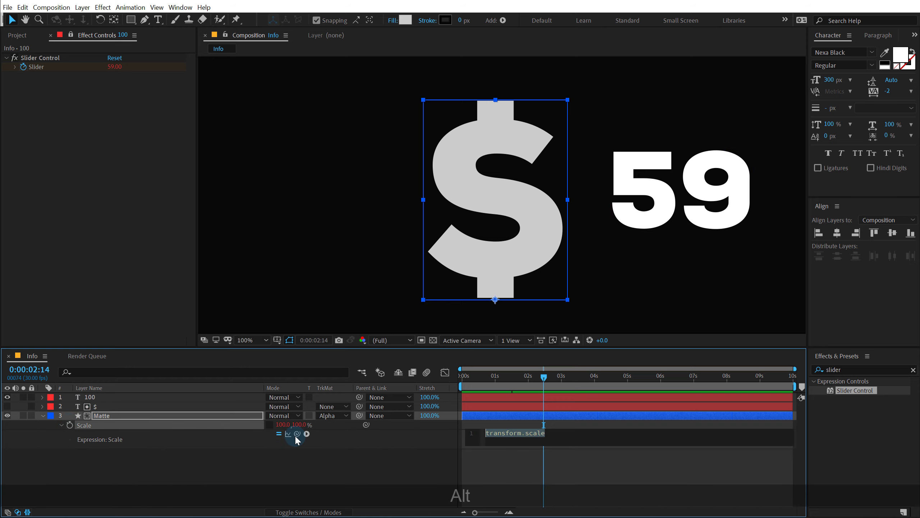
pyautogui.moveTo(297, 434); pyautogui.dragTo(40, 71)
pyautogui.moveTo(547, 379)
pyautogui.mouseDown()
pyautogui.moveTo(494, 382)
pyautogui.moveTo(579, 379)
pyautogui.moveTo(501, 380)
pyautogui.moveTo(543, 380)
pyautogui.mouseUp()
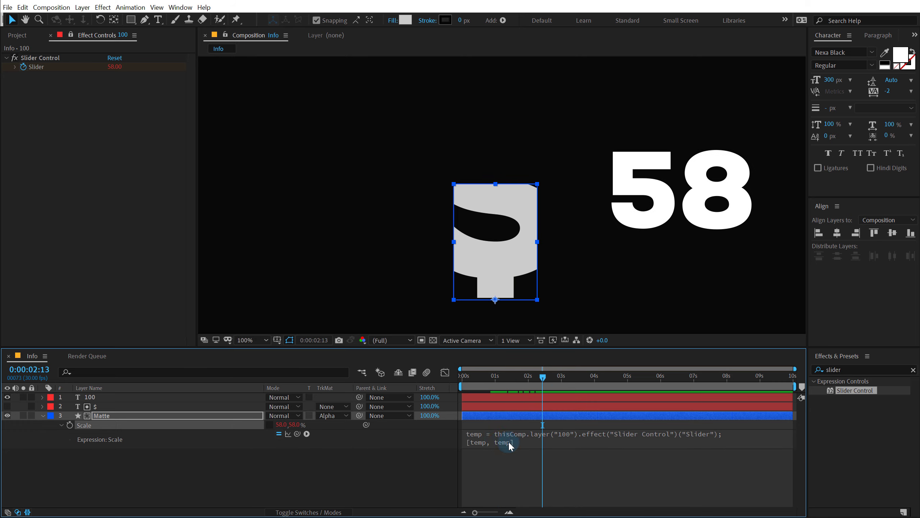
# Step: Change the Matte's Scale expression output to [100, temp], preview the dollar sign filling, and collapse the layer
pyautogui.click(484, 440)
pyautogui.doubleClick(500, 441)
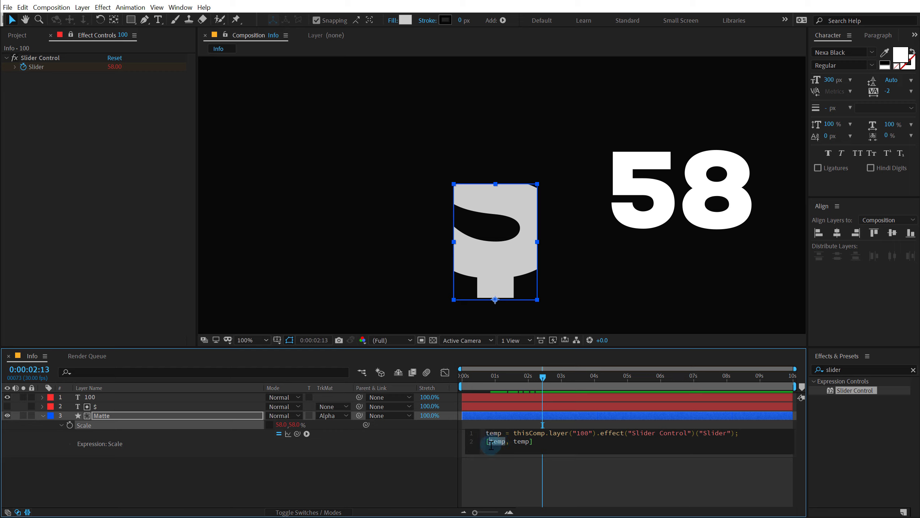
pyautogui.write('100')
pyautogui.click(387, 469)
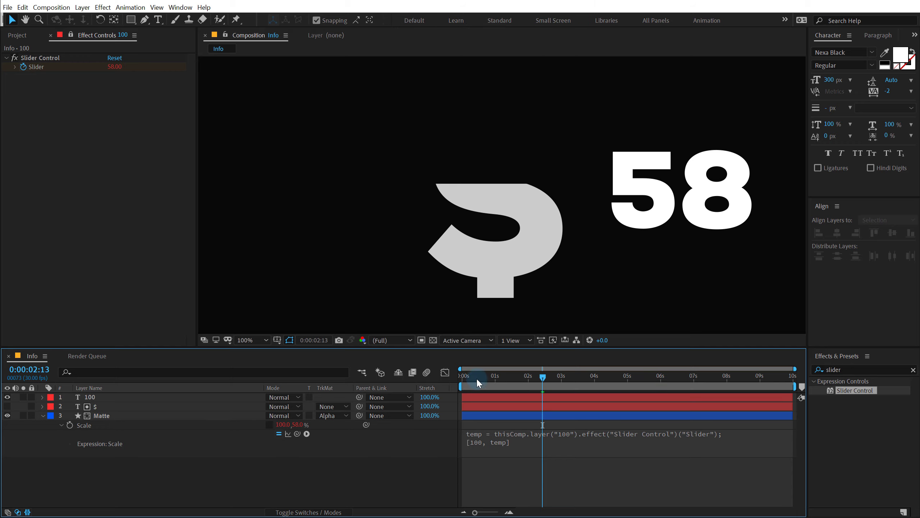
pyautogui.moveTo(476, 377); pyautogui.dragTo(561, 387)
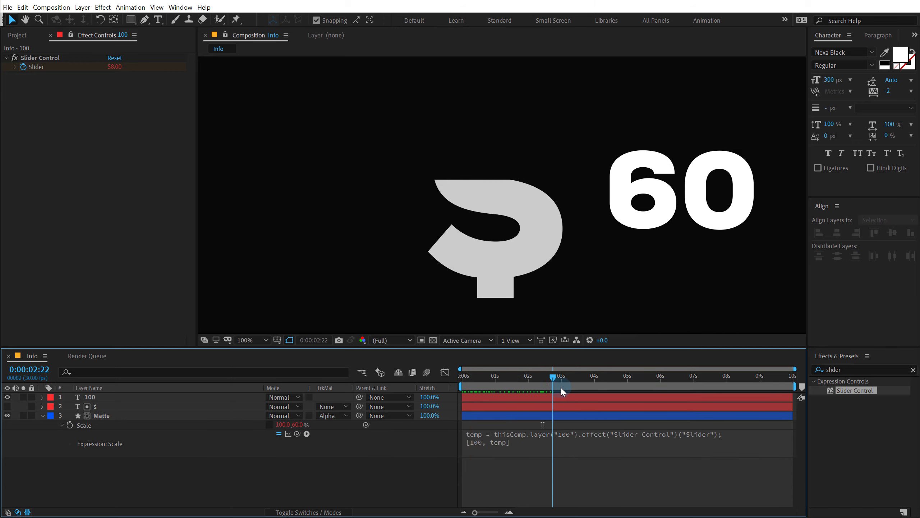
pyautogui.press('space')
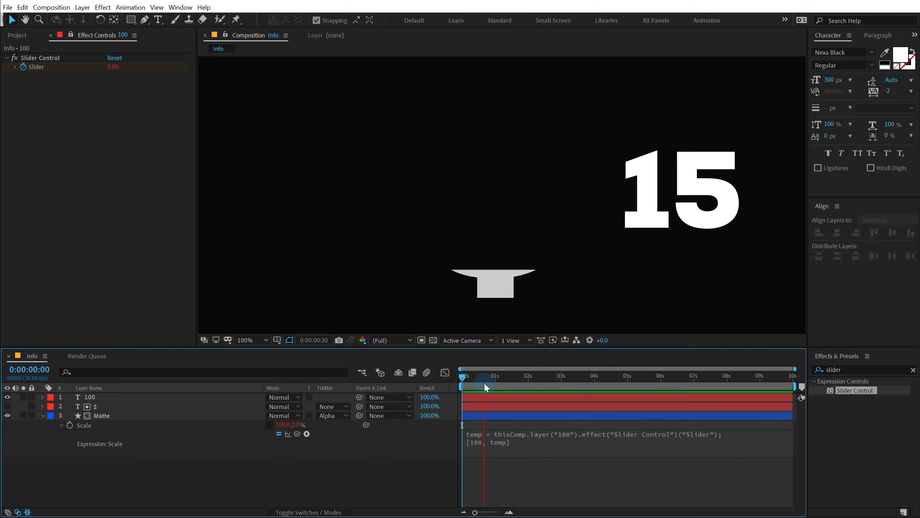
pyautogui.click(43, 416)
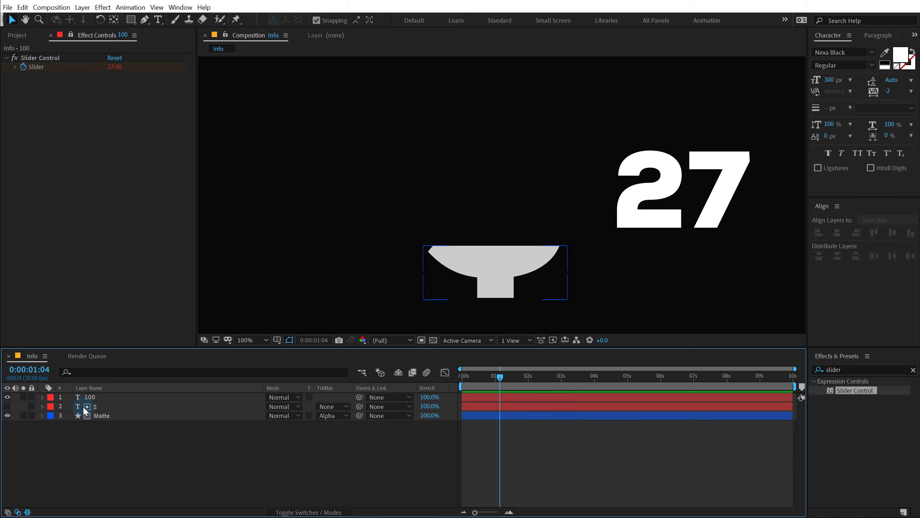
# Step: Add a composition marker at the "100" layer's second Slider keyframe, at 0:00:02:15
pyautogui.click(95, 395)
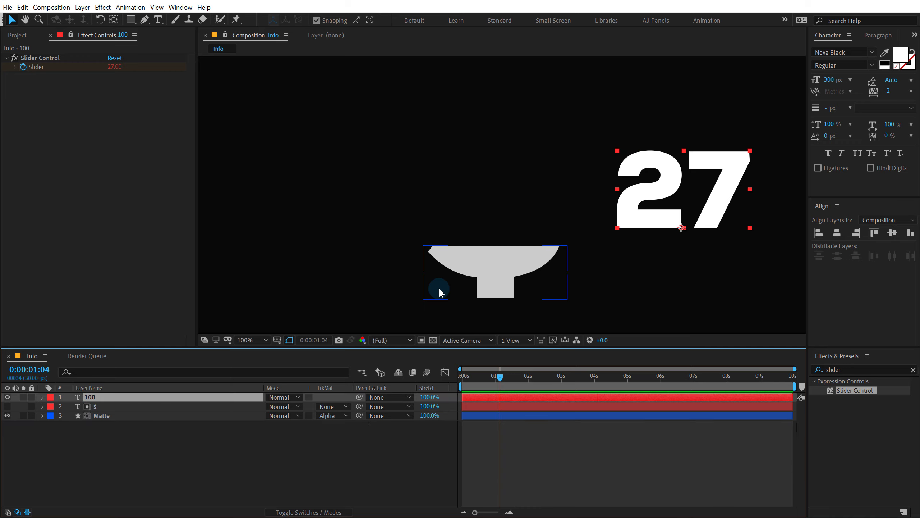
pyautogui.press('u')
pyautogui.moveTo(525, 379); pyautogui.dragTo(543, 381)
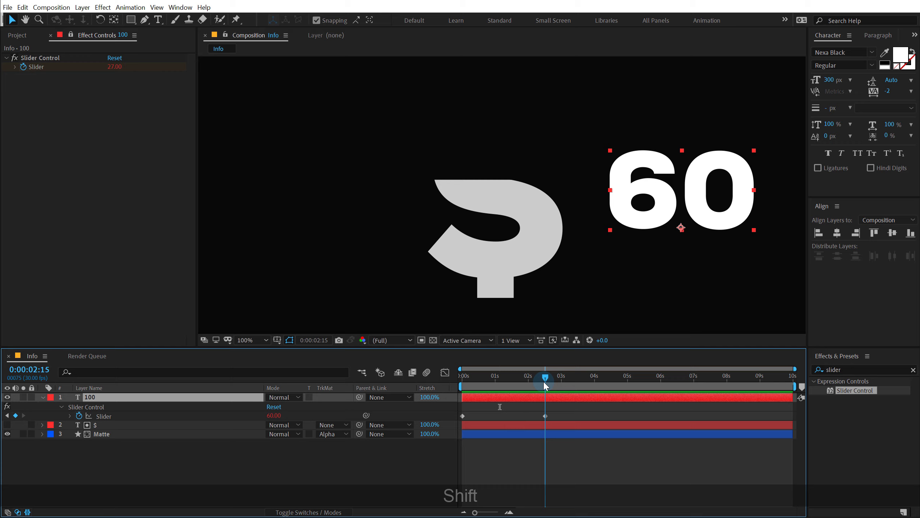
pyautogui.click(517, 456)
pyautogui.press('KP_Multiply')
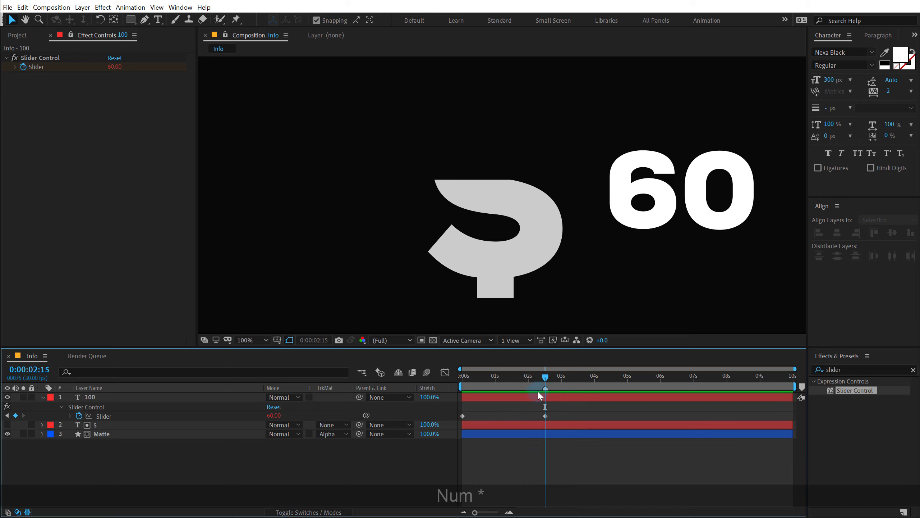
# Step: Give the composition marker at 0:00:02:15 the comment "Change Value"
pyautogui.rightClick(546, 389)
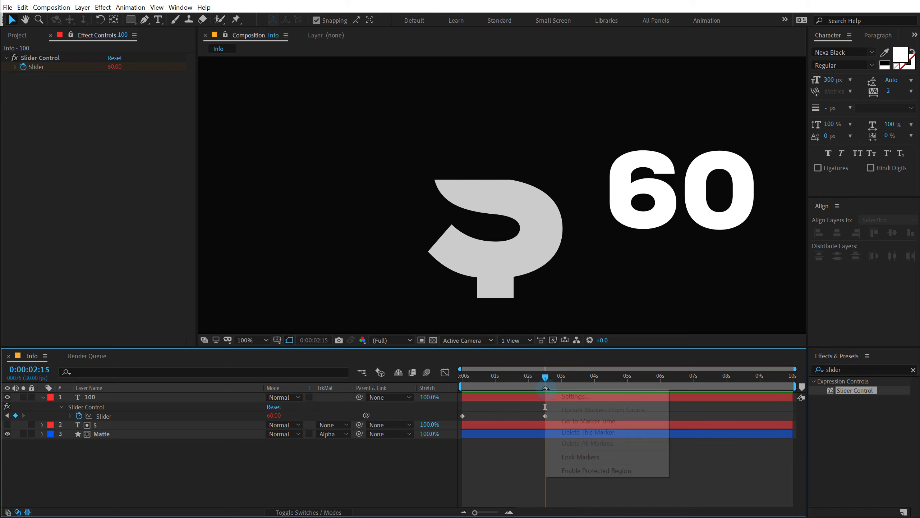
pyautogui.click(565, 395)
pyautogui.write('Change')
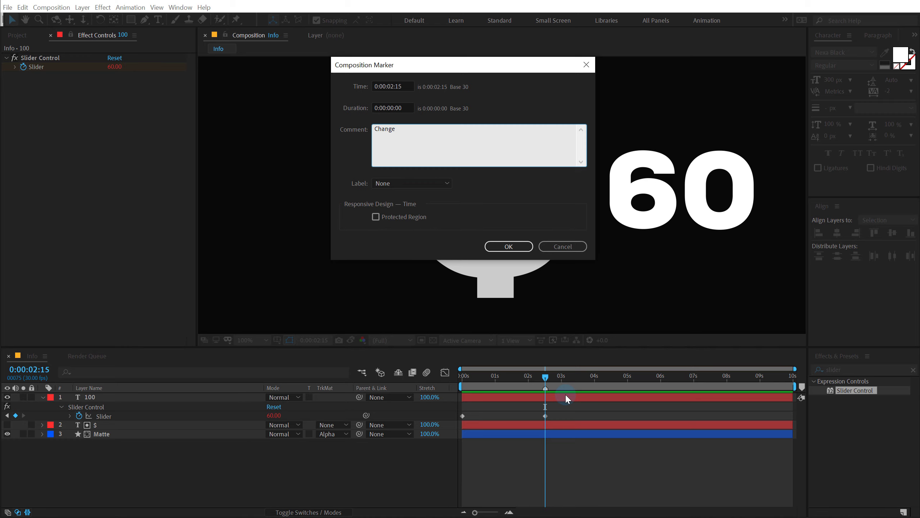
pyautogui.write('lue')
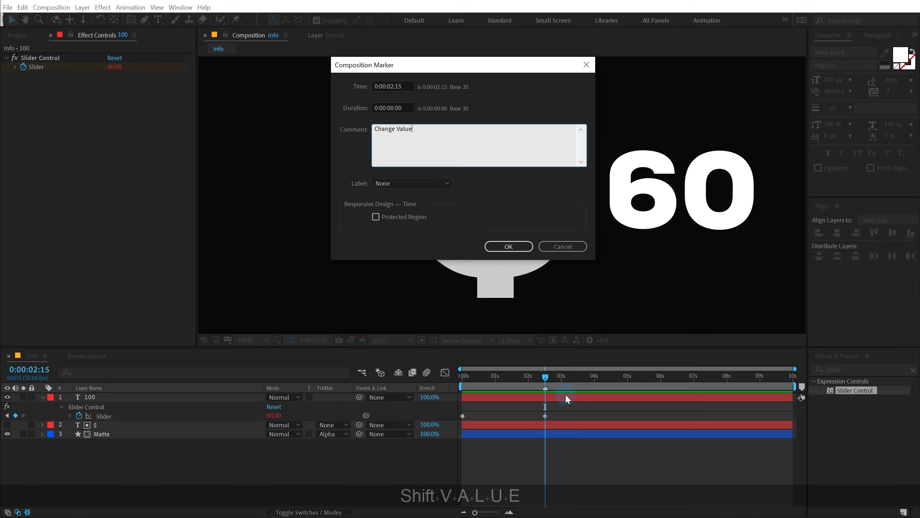
pyautogui.click(492, 244)
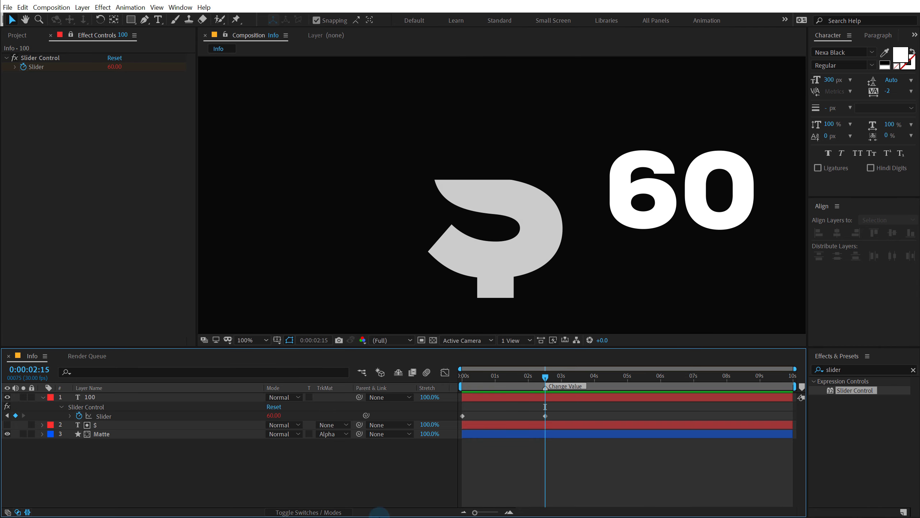
# Step: Try other Slider values, including 0, at the "Change Value" marker and set the Slider back to 60
pyautogui.click(548, 472)
pyautogui.moveTo(534, 378)
pyautogui.mouseDown()
pyautogui.moveTo(467, 380)
pyautogui.moveTo(545, 385)
pyautogui.mouseUp()
pyautogui.click(486, 357)
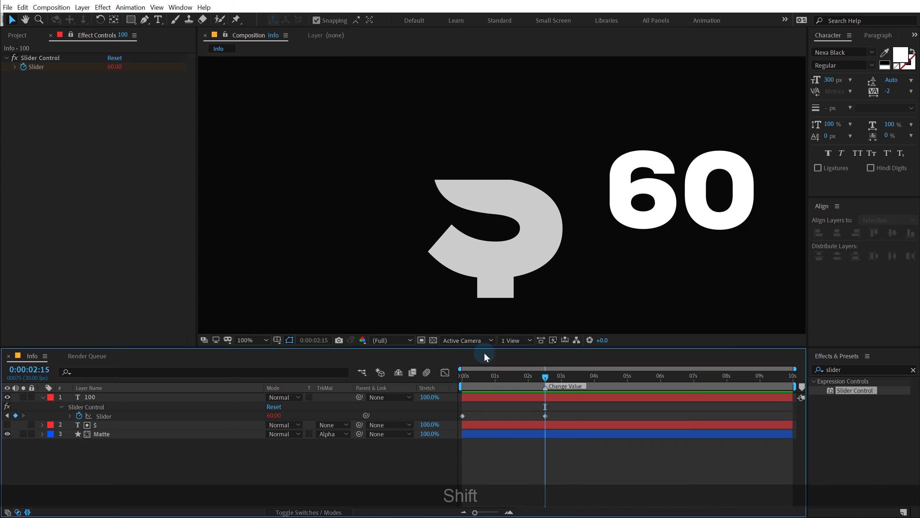
pyautogui.moveTo(115, 67)
pyautogui.mouseDown()
pyautogui.moveTo(131, 75)
pyautogui.moveTo(101, 82)
pyautogui.moveTo(148, 86)
pyautogui.moveTo(120, 85)
pyautogui.moveTo(130, 69)
pyautogui.mouseUp()
pyautogui.click(114, 67)
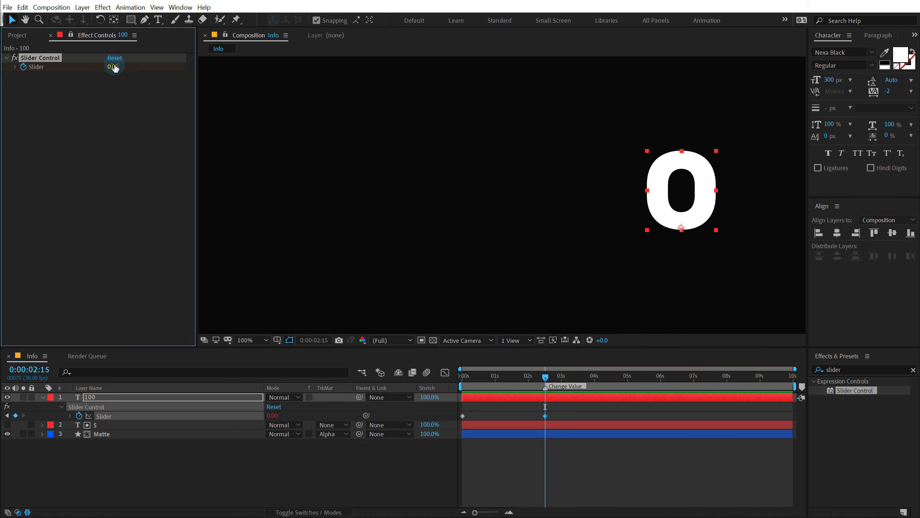
pyautogui.hotkey('ctrl', 'z')
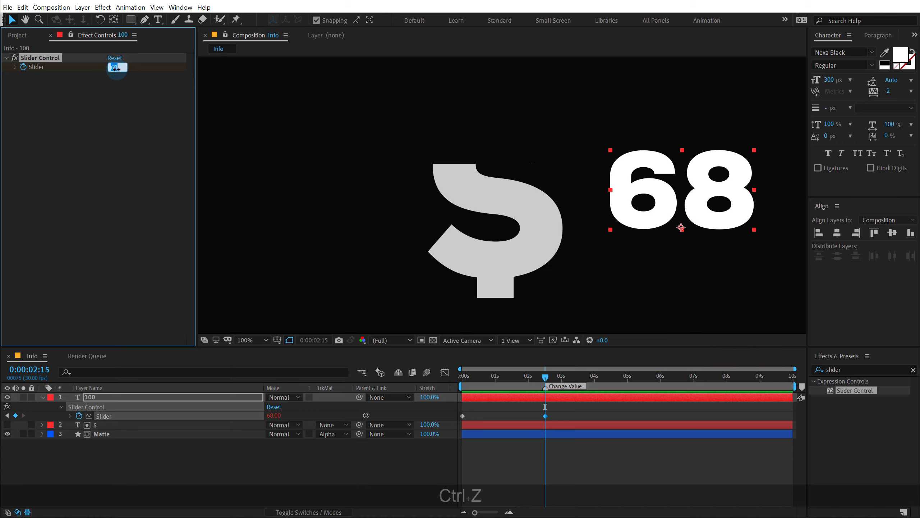
pyautogui.write('60')
pyautogui.press('Return')
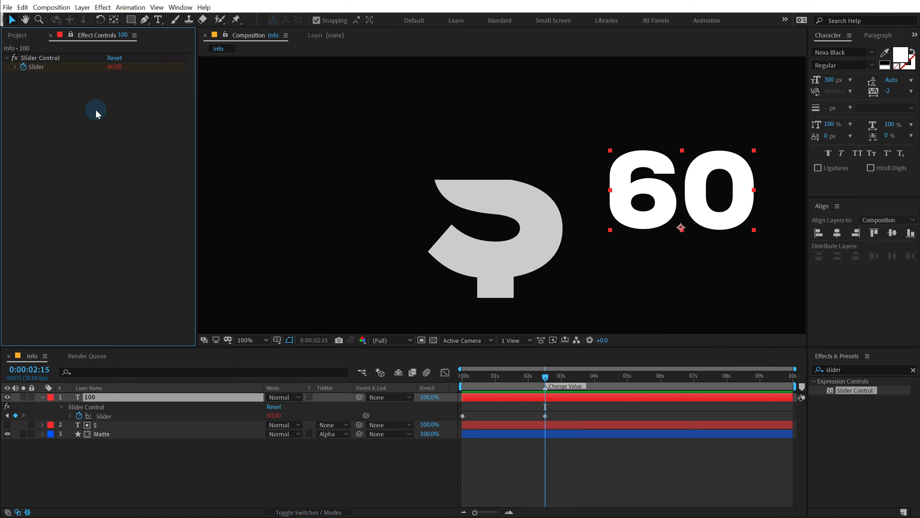
# Step: Collapse the "100" layer's properties and deselect the layer
pyautogui.click(42, 397)
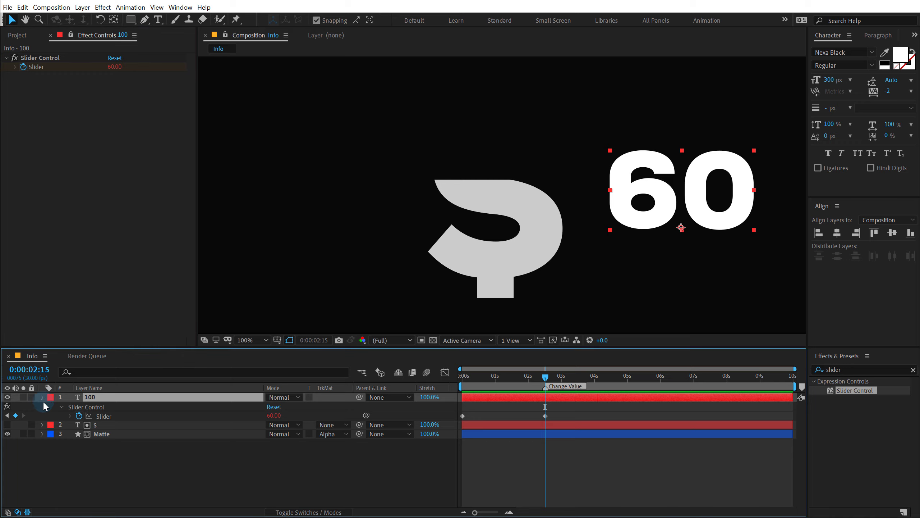
pyautogui.click(74, 446)
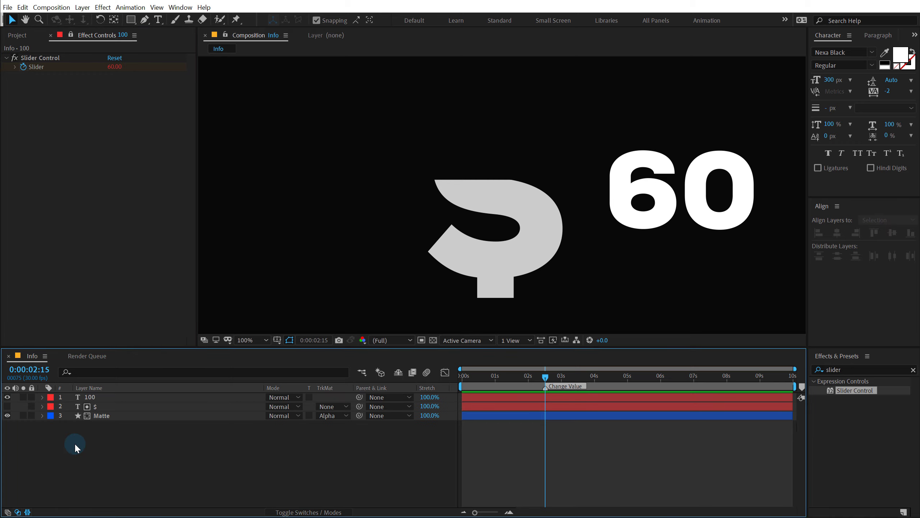
# Step: Show the title/action-safe guides and move the "$" and "Matte" layers together toward the left side of the frame
pyautogui.click(112, 415)
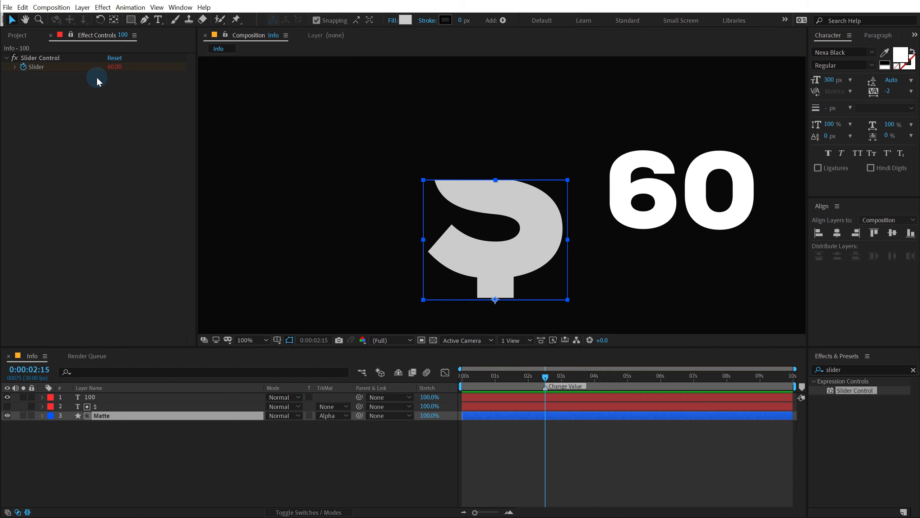
pyautogui.scroll(-2, 443, 189)
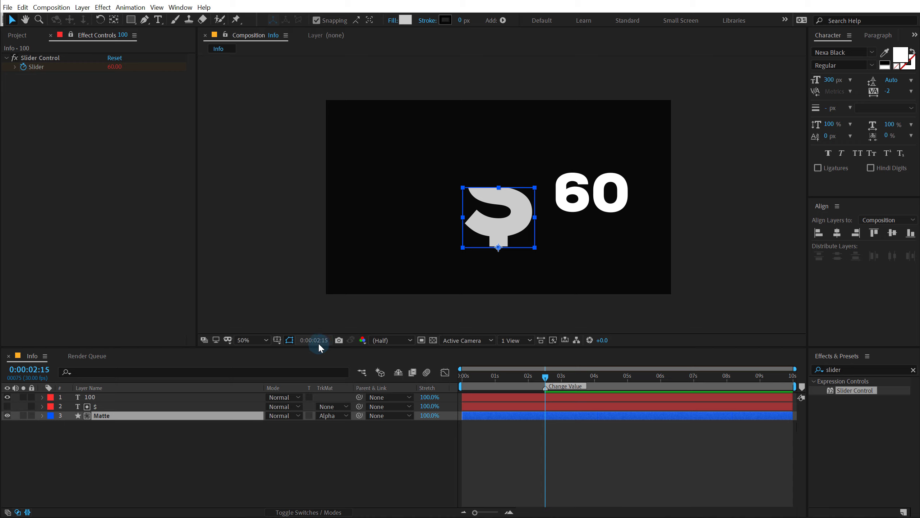
pyautogui.press("'")
pyautogui.moveTo(110, 442); pyautogui.dragTo(110, 410)
pyautogui.moveTo(499, 233); pyautogui.dragTo(429, 227)
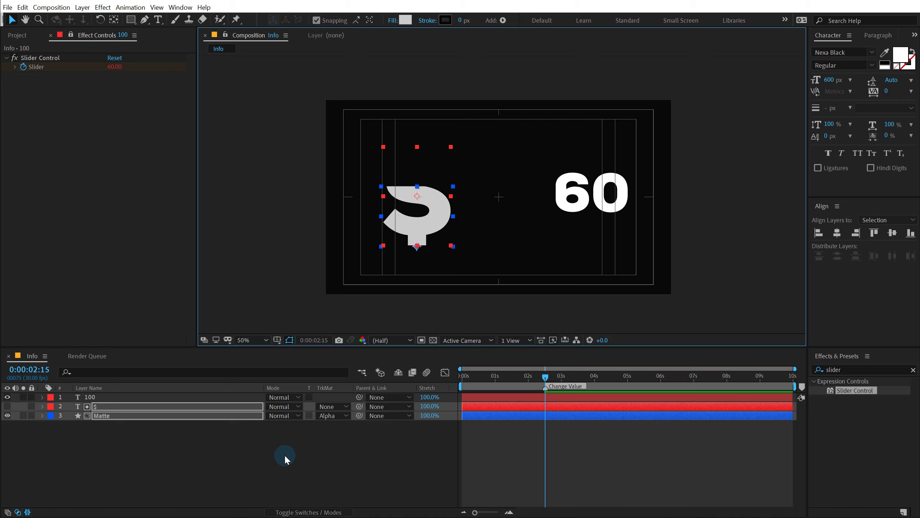
pyautogui.click(285, 454)
# Step: Move the "100" counter layer left, closer to the dollar sign, keeping it selected
pyautogui.click(572, 203)
pyautogui.moveTo(573, 203); pyautogui.dragTo(525, 207)
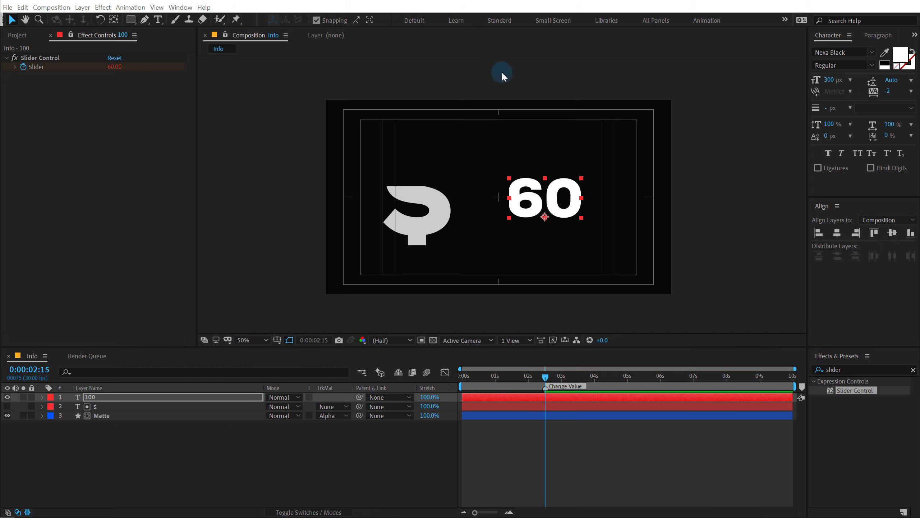
pyautogui.click(545, 203)
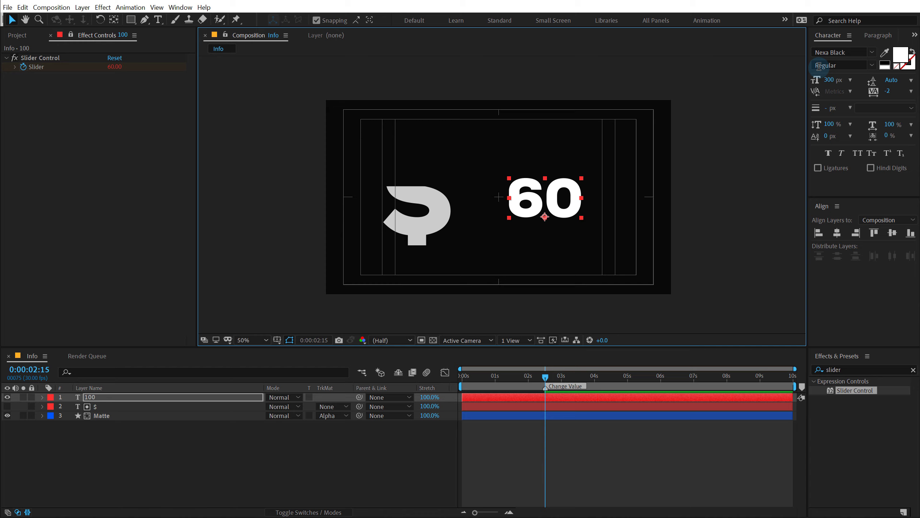
# Step: Set the "100" layer's font to Gilroy-Heavy and nudge the counter slightly further left
pyautogui.click(854, 54)
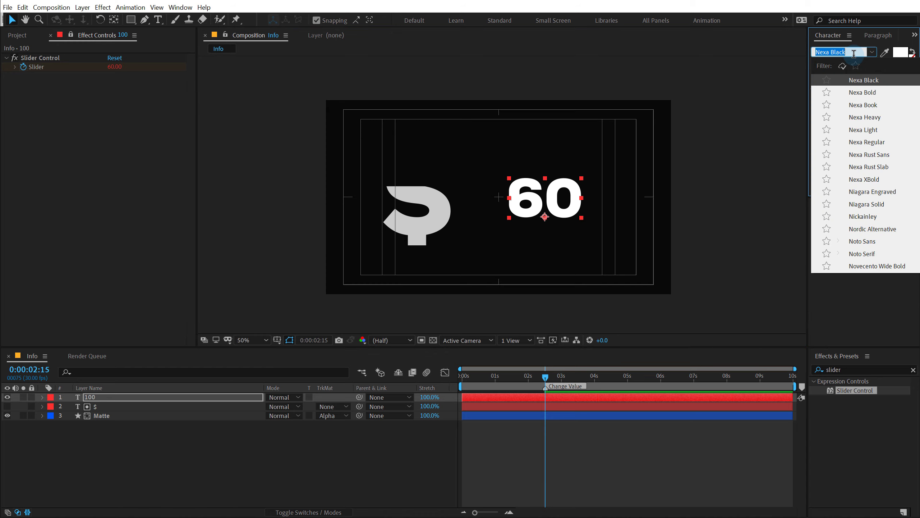
pyautogui.write('gli')
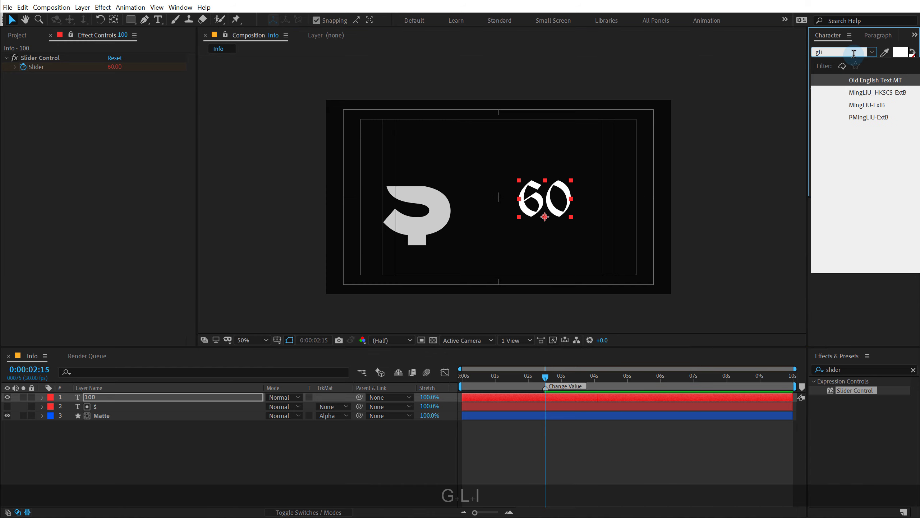
pyautogui.write('gil')
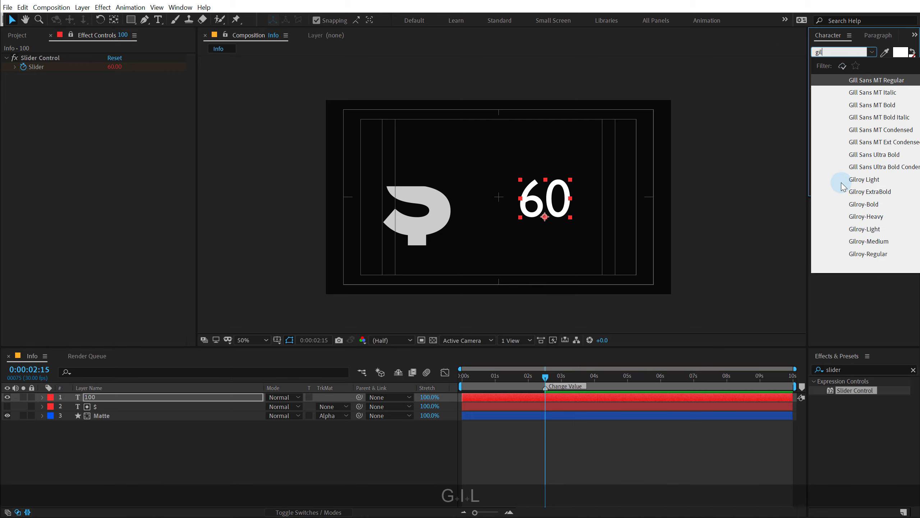
pyautogui.click(868, 204)
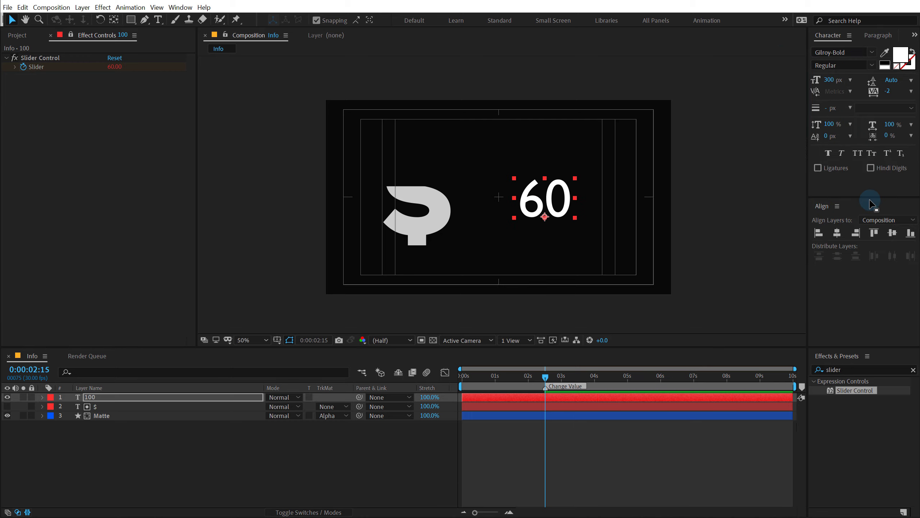
pyautogui.click(872, 66)
pyautogui.click(858, 53)
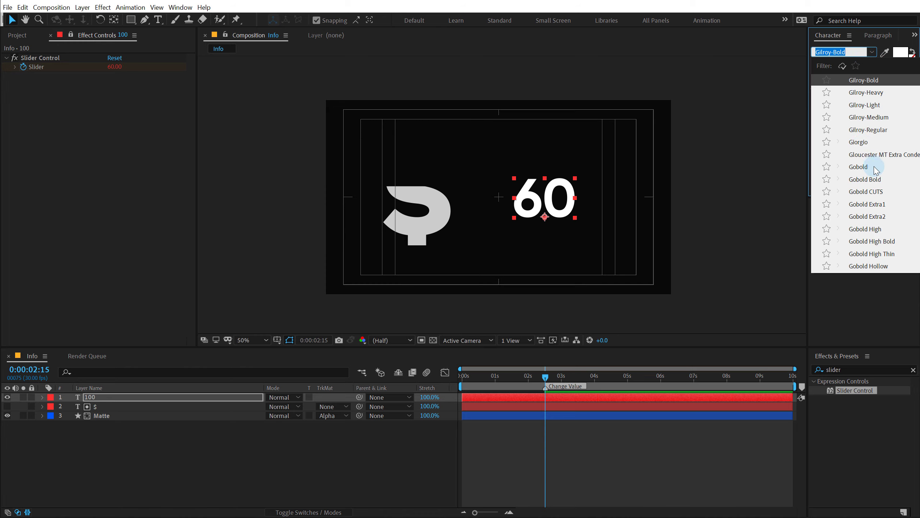
pyautogui.click(878, 94)
pyautogui.click(756, 117)
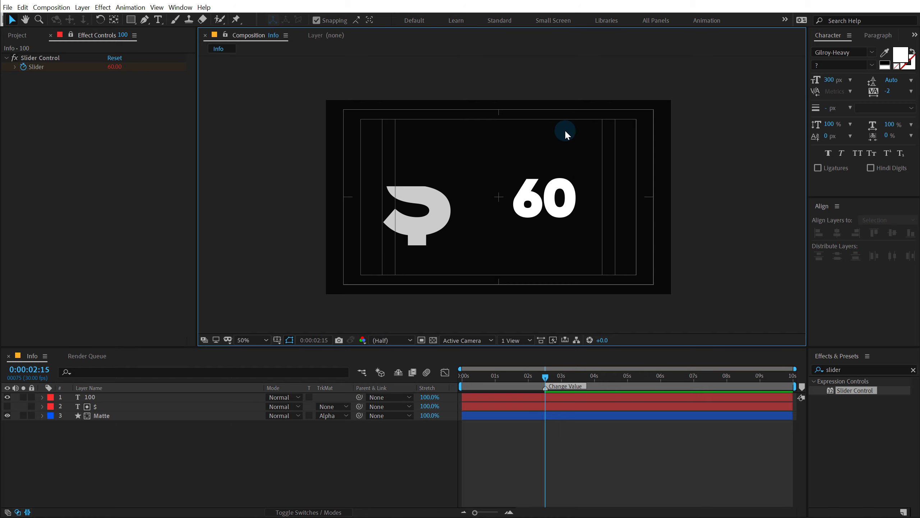
pyautogui.moveTo(536, 210); pyautogui.dragTo(523, 209)
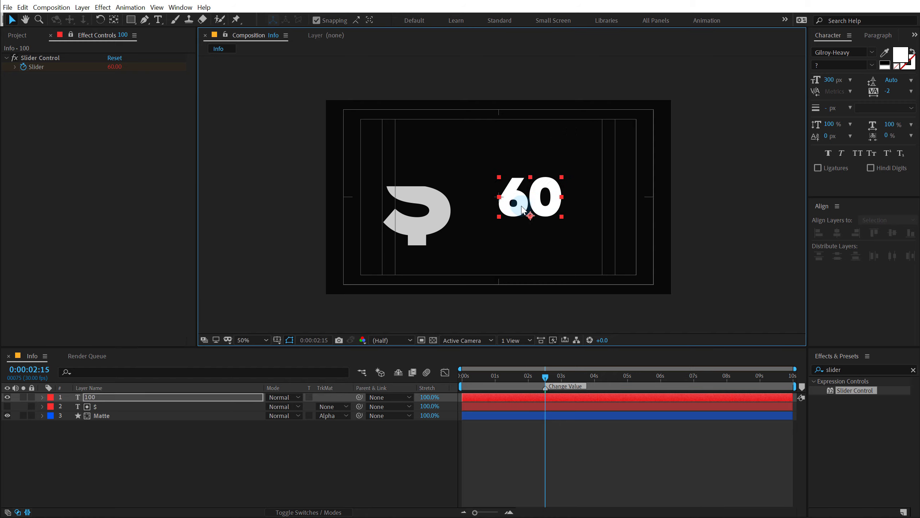
# Step: Try to duplicate the "100" counter, place the copy to its right and delete the copy's Slider Control
pyautogui.hotkey('ctrl', 'd')
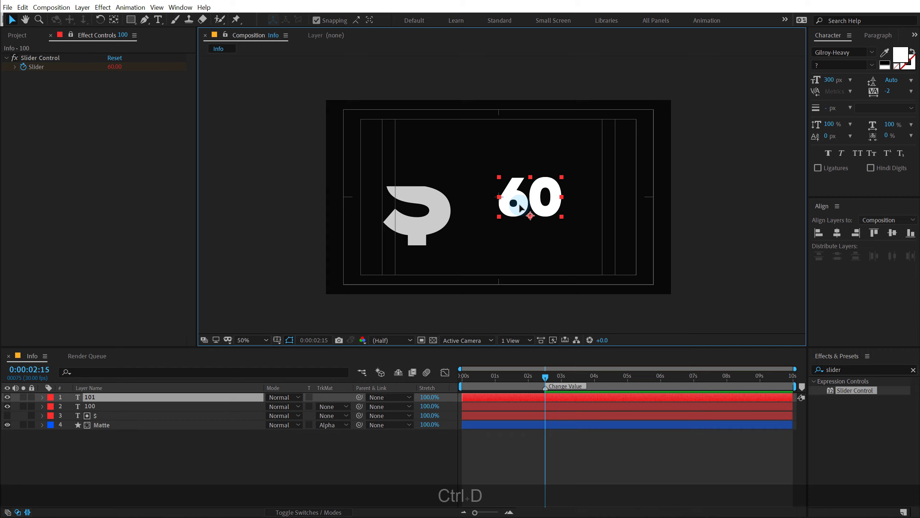
pyautogui.moveTo(522, 209); pyautogui.dragTo(602, 214)
pyautogui.press('Return')
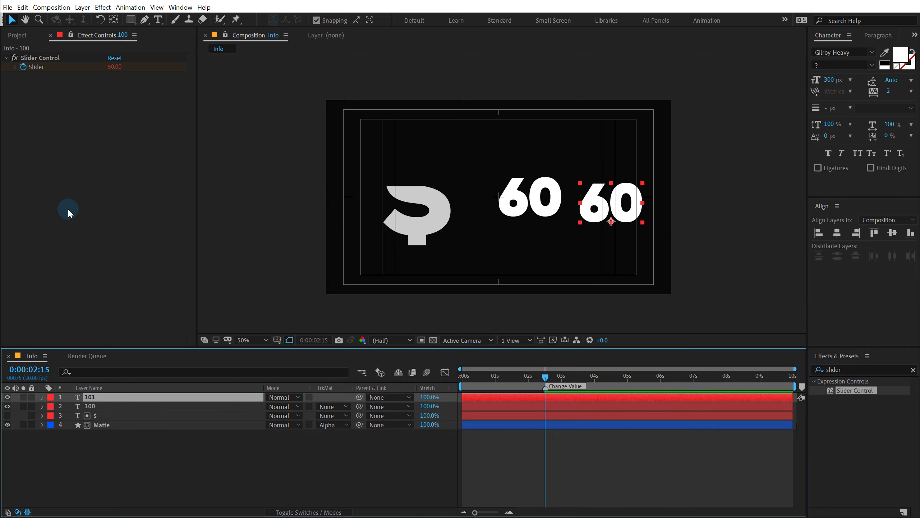
pyautogui.click(35, 59)
pyautogui.press('Delete')
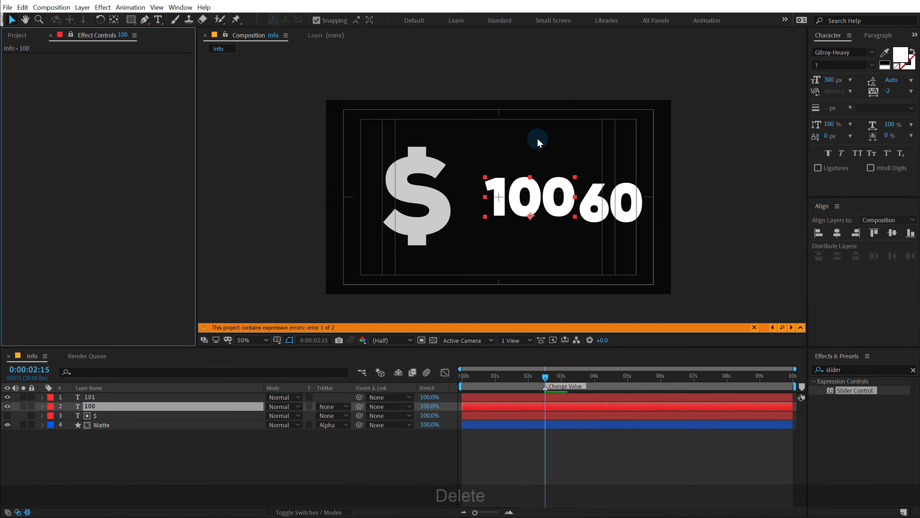
pyautogui.hotkey('ctrl', 'z')
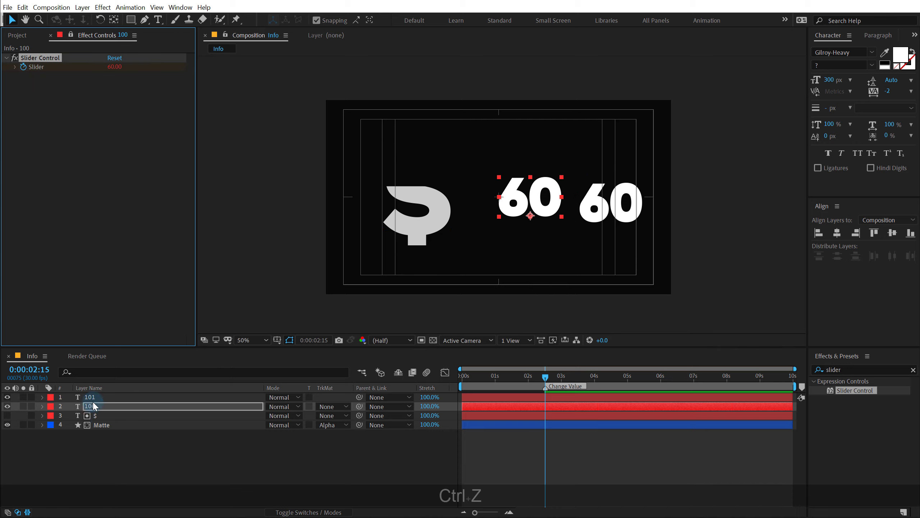
pyautogui.click(92, 398)
pyautogui.click(31, 55)
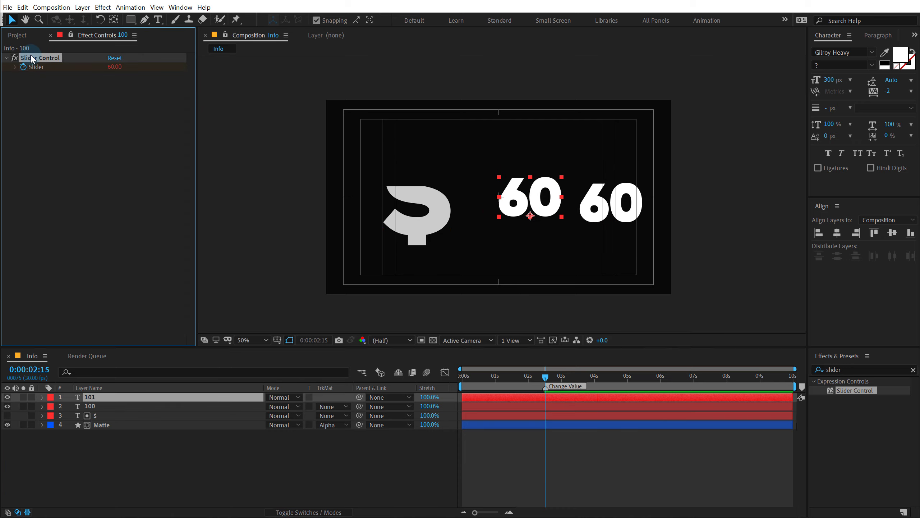
pyautogui.press('Delete')
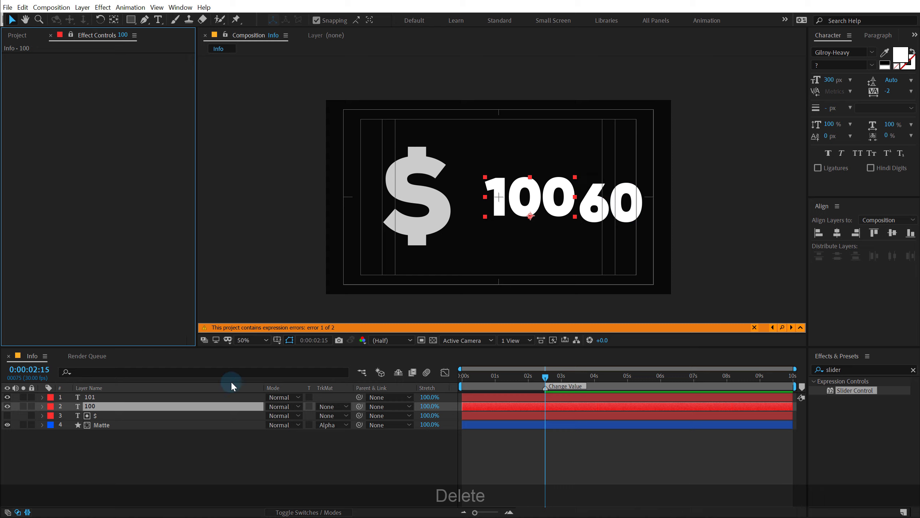
pyautogui.hotkey('ctrl', 'z')
# Step: Undo the move and the duplication of the counter layer, and clear the selection
pyautogui.click(98, 398)
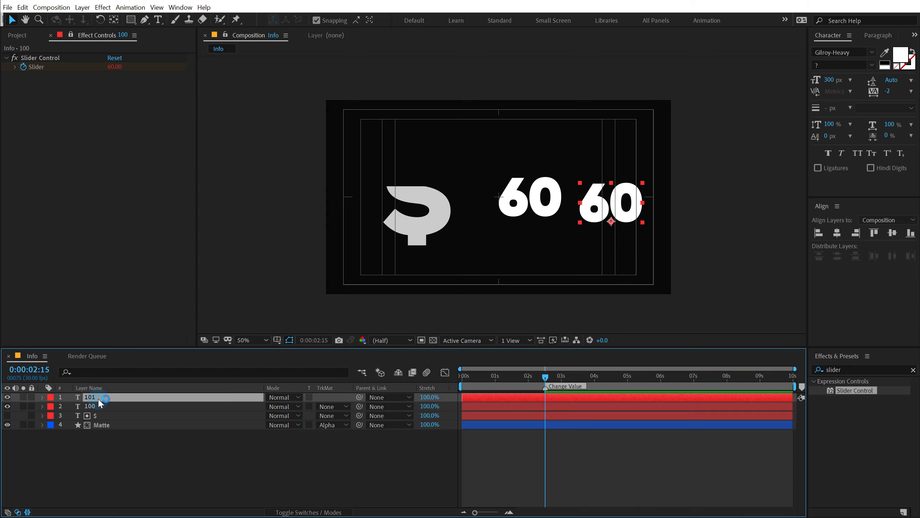
pyautogui.hotkey('ctrl', 'z')
pyautogui.hotkey('ctrl', 'z')
pyautogui.click(205, 435)
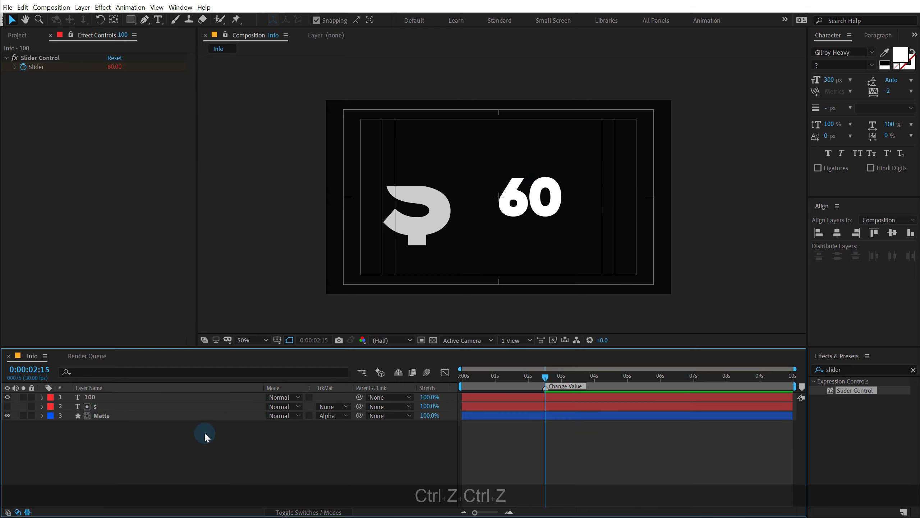
# Step: Add a "%" text layer and place it directly to the right of the counter on the same baseline
pyautogui.click(159, 19)
pyautogui.click(612, 187)
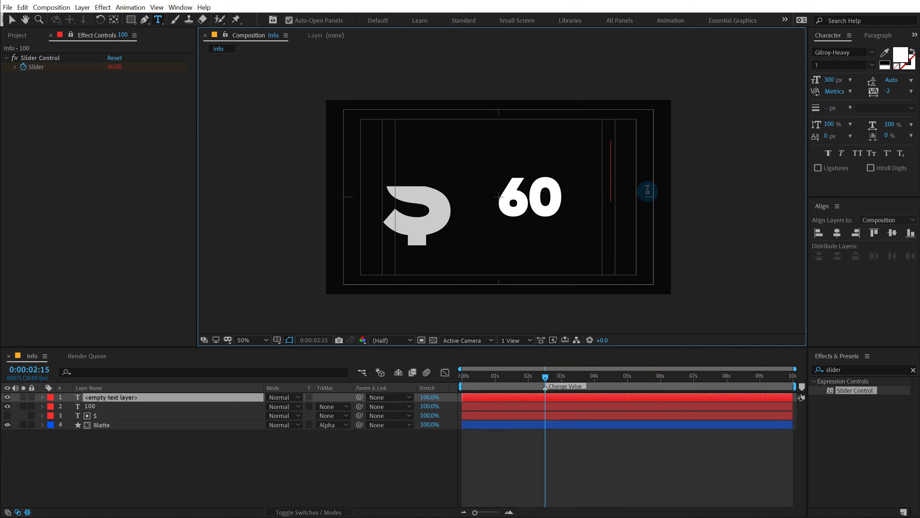
pyautogui.write('%')
pyautogui.click(10, 20)
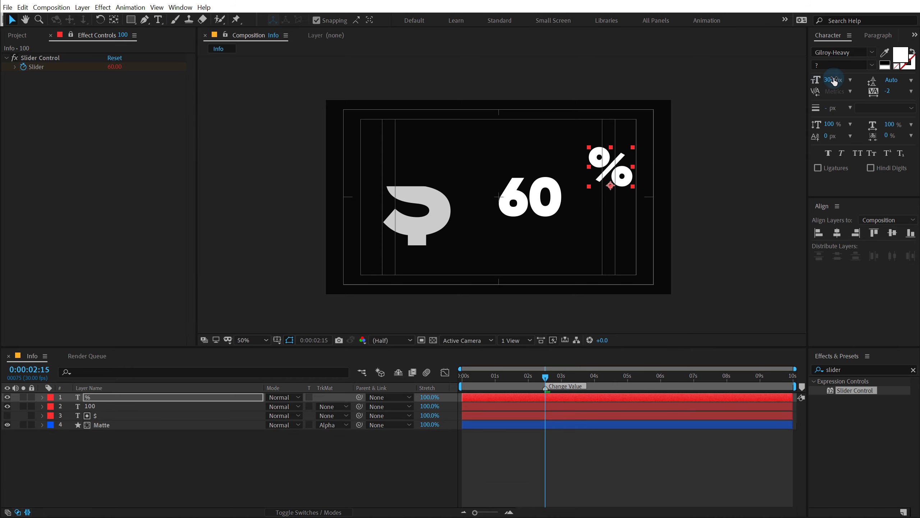
pyautogui.moveTo(610, 165); pyautogui.dragTo(589, 196)
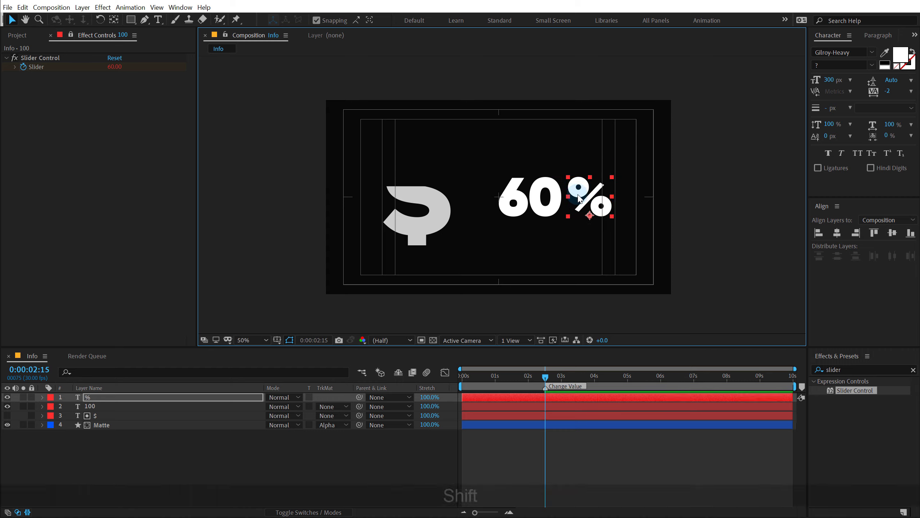
pyautogui.keyDown('shift'); pyautogui.click(551, 198); pyautogui.keyUp('shift')
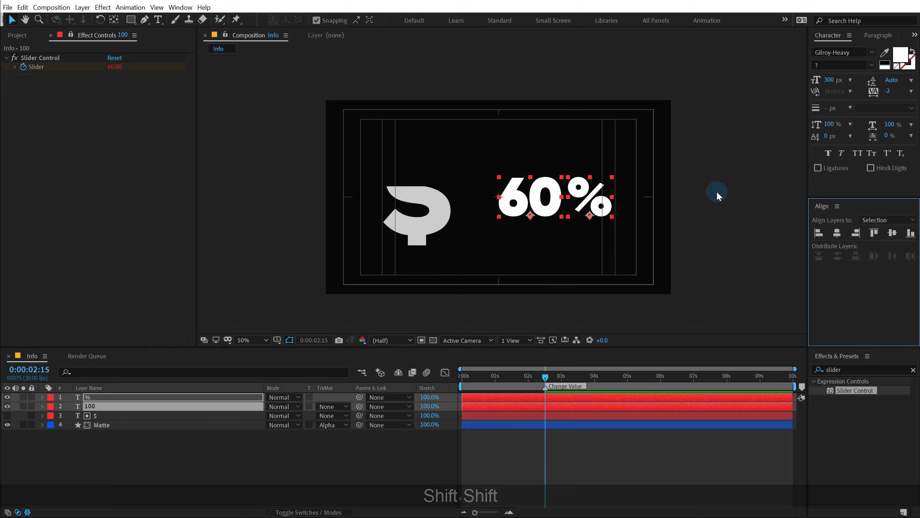
pyautogui.click(482, 319)
# Step: Preview the counter near the composition start and return the playhead to the "Change Value" marker at 0:00:02:15
pyautogui.moveTo(467, 377)
pyautogui.mouseDown()
pyautogui.moveTo(513, 381)
pyautogui.moveTo(469, 386)
pyautogui.mouseUp()
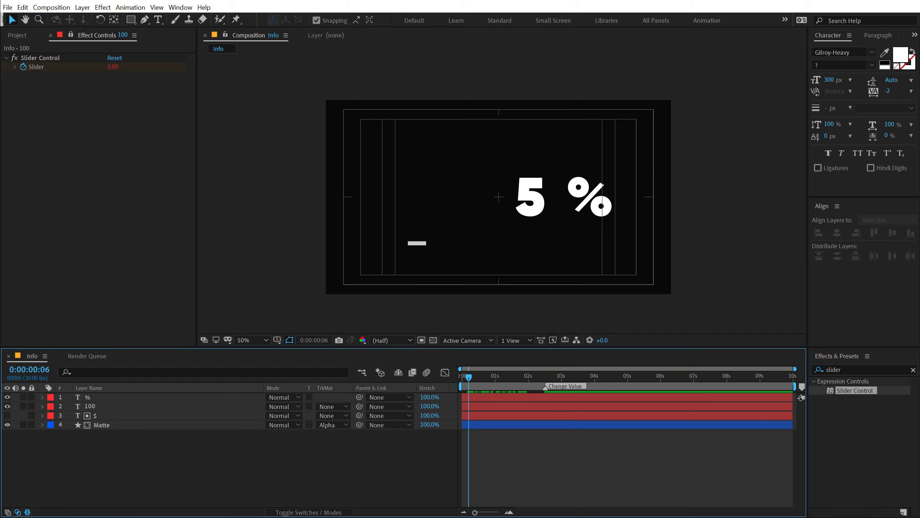
pyautogui.hotkey('alt', 'Tab')
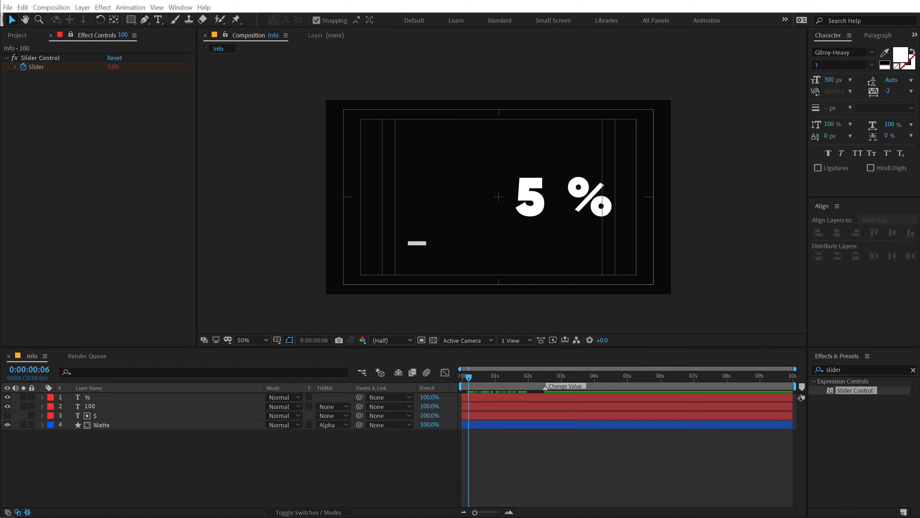
pyautogui.click(496, 355)
pyautogui.moveTo(501, 378); pyautogui.dragTo(546, 378)
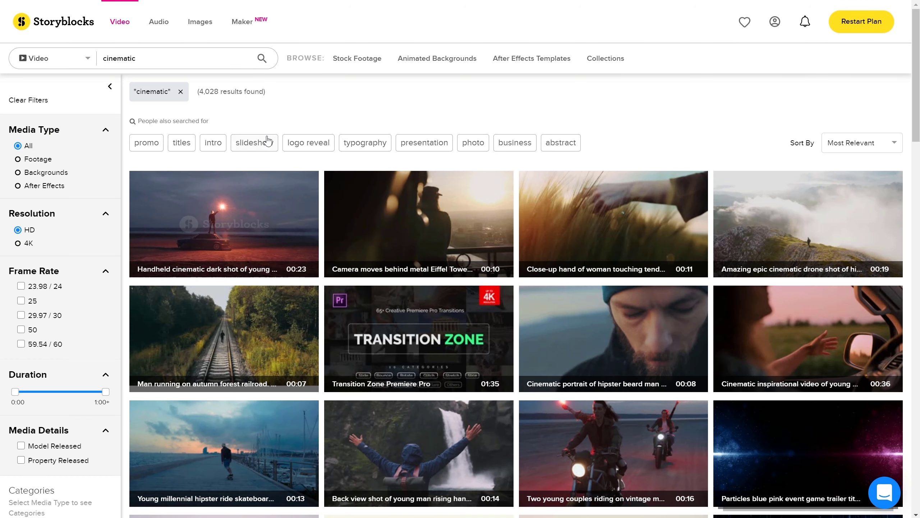
# Step: Switch to Storyblocks, download the first "cinematic" video result and browse the video collections
pyautogui.moveTo(274, 212)
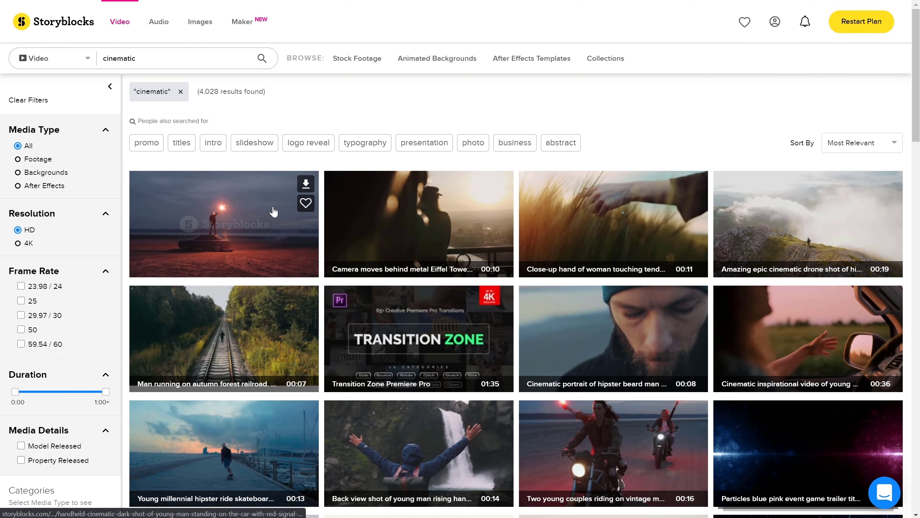
pyautogui.click(305, 184)
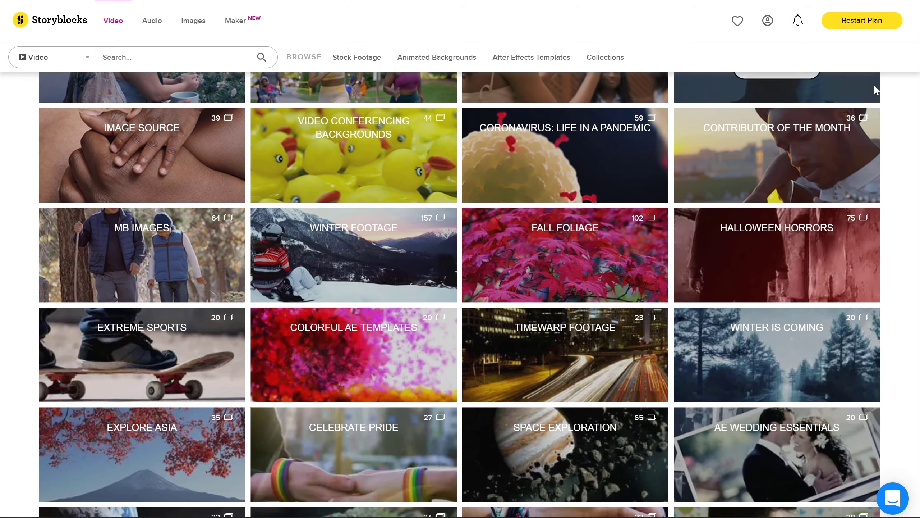
pyautogui.scroll(-4, 876, 90)
pyautogui.scroll(-4, 876, 90)
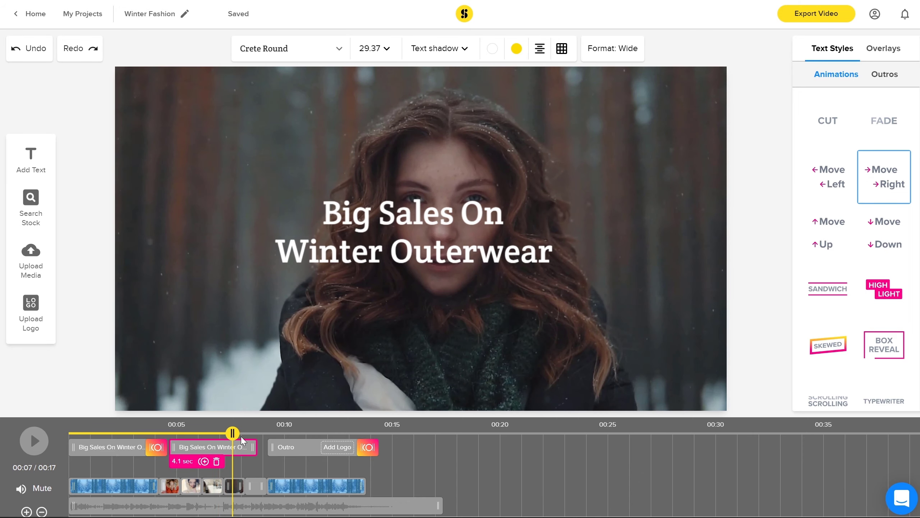
# Step: Replace "Winter Outerwear" with "New Collection" in the second title of the Winter Fashion project
pyautogui.click(241, 435)
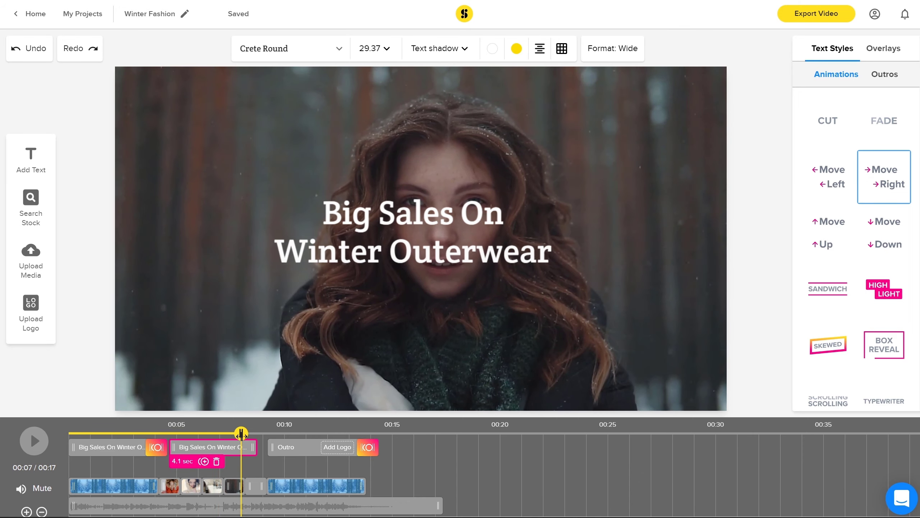
pyautogui.click(232, 446)
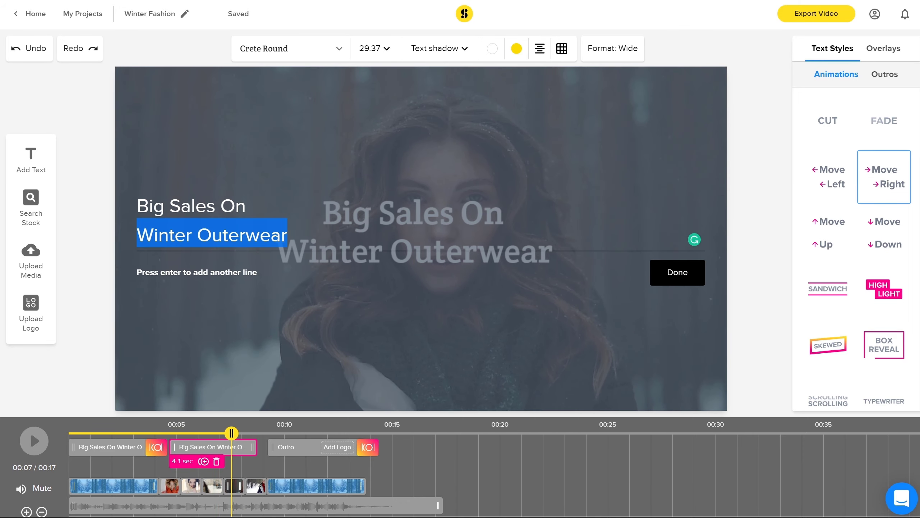
pyautogui.write('New Collection')
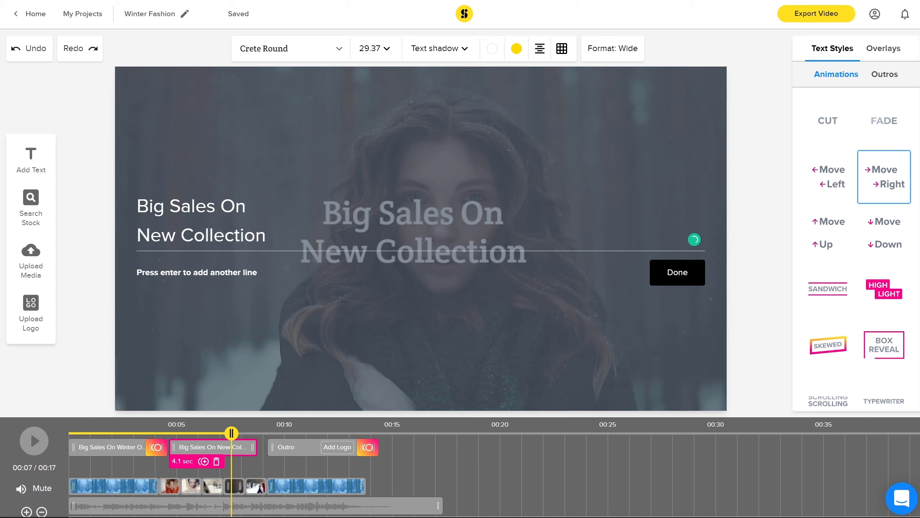
pyautogui.click(678, 273)
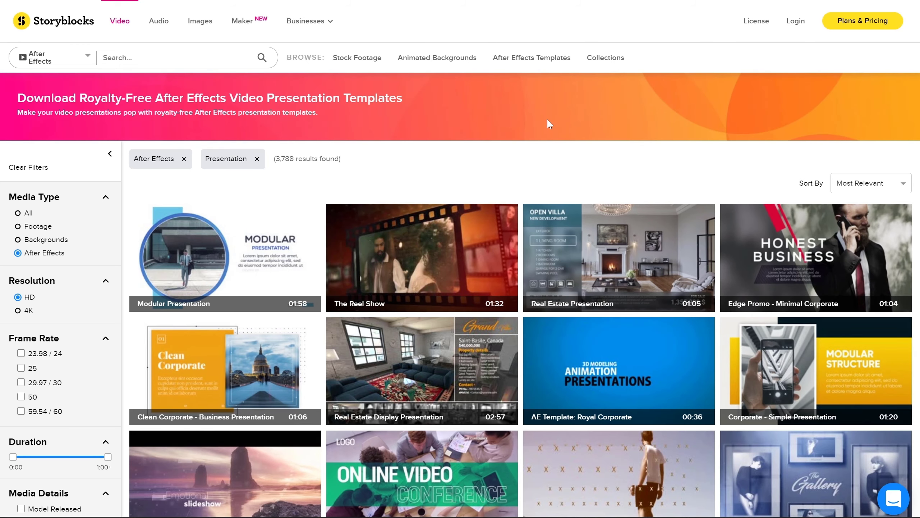
# Step: Browse the After Effects presentation templates
pyautogui.scroll(-10, 547, 119)
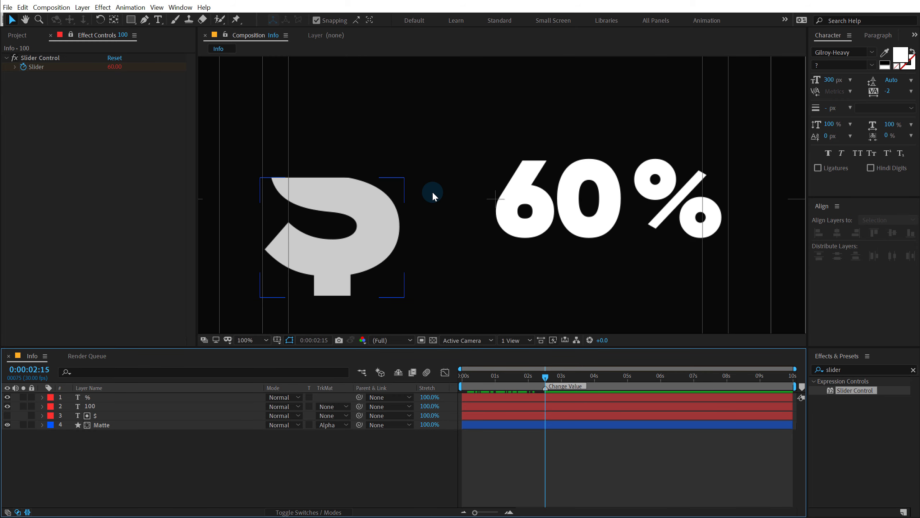
# Step: Duplicate the "$" layer, then make the copy visible, place it below the "Matte" layer and label it blue
pyautogui.click(102, 399)
pyautogui.click(103, 416)
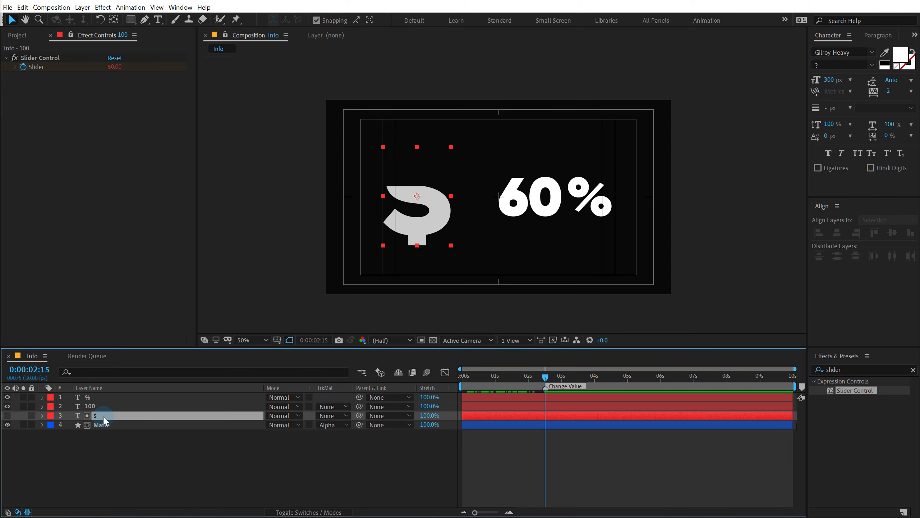
pyautogui.hotkey('ctrl', 'd')
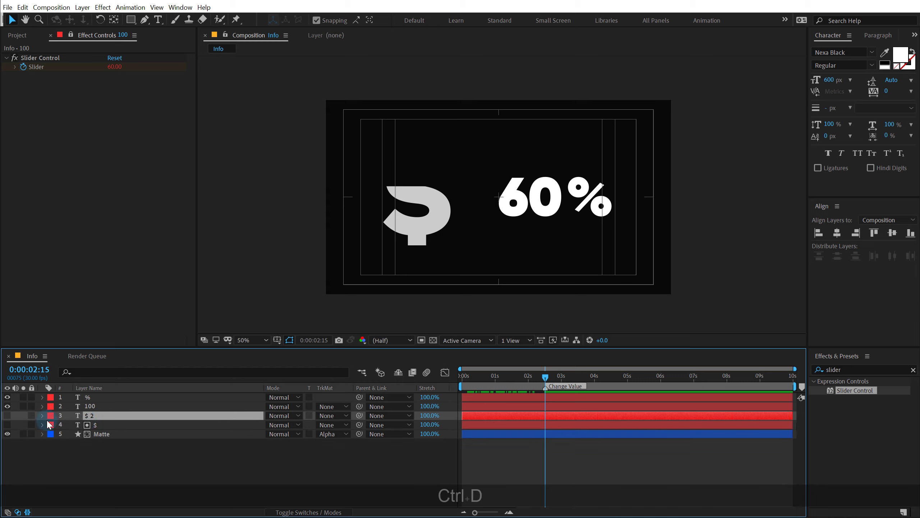
pyautogui.click(7, 415)
pyautogui.moveTo(108, 417); pyautogui.dragTo(108, 446)
pyautogui.click(51, 435)
pyautogui.click(68, 343)
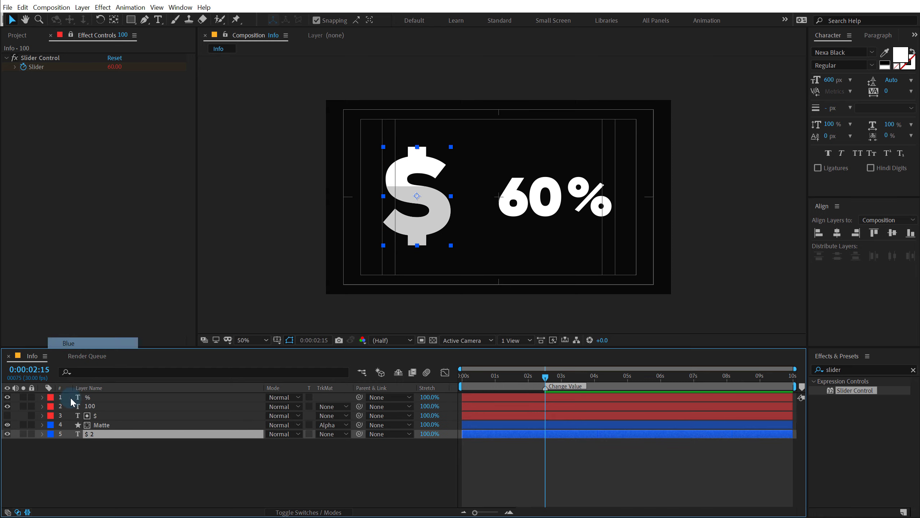
pyautogui.click(56, 457)
pyautogui.click(89, 433)
# Step: Apply the Gradient Ramp effect to the "Matte" layer and swap its start and end colors
pyautogui.click(371, 229)
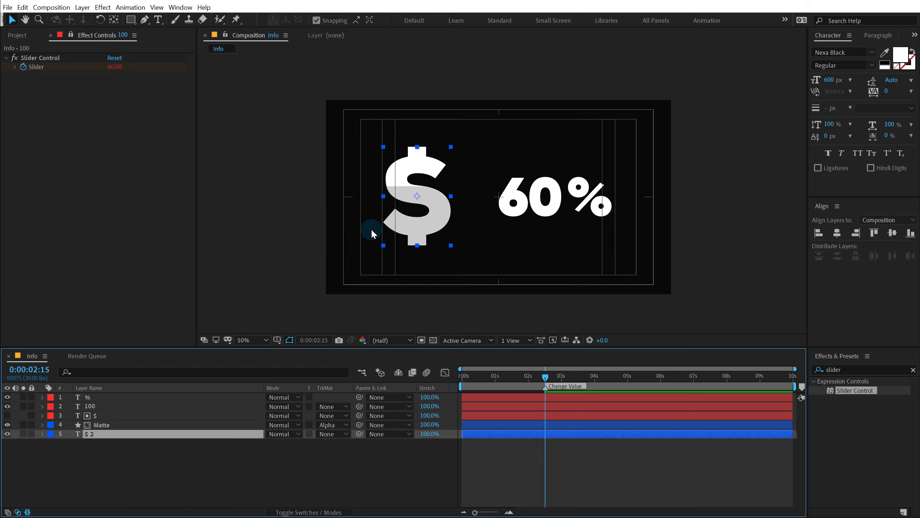
pyautogui.press("'")
pyautogui.press('.')
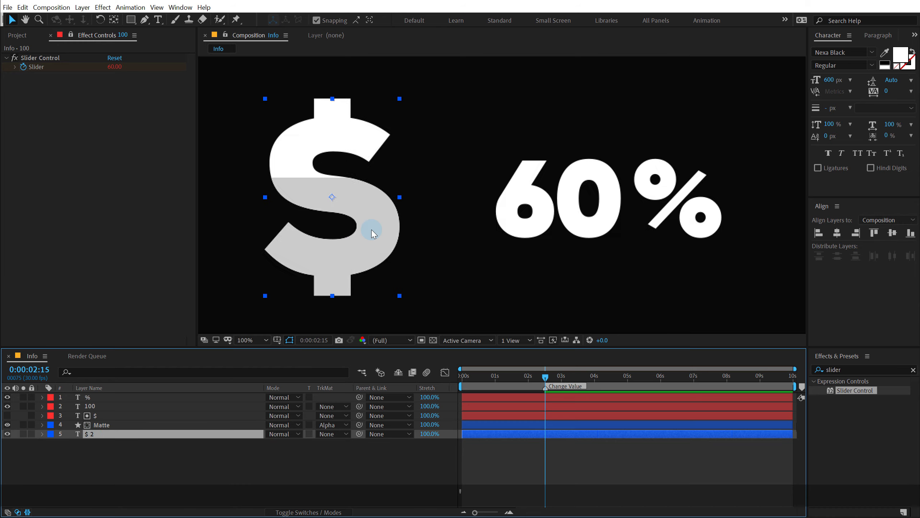
pyautogui.moveTo(371, 230); pyautogui.dragTo(416, 228)
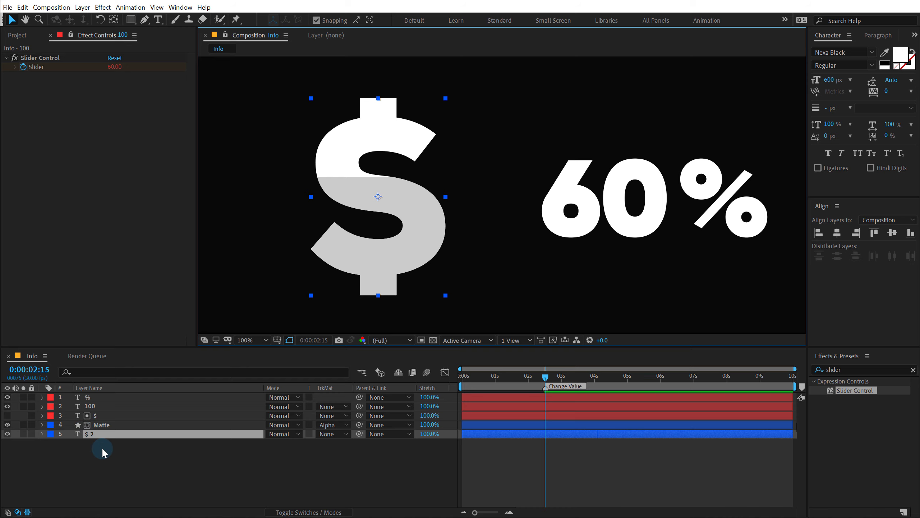
pyautogui.click(103, 447)
pyautogui.click(101, 424)
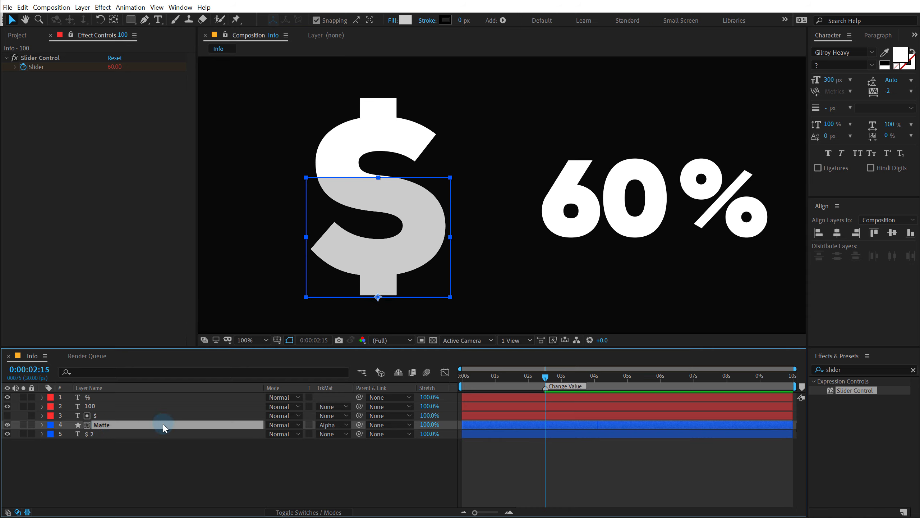
pyautogui.click(850, 368)
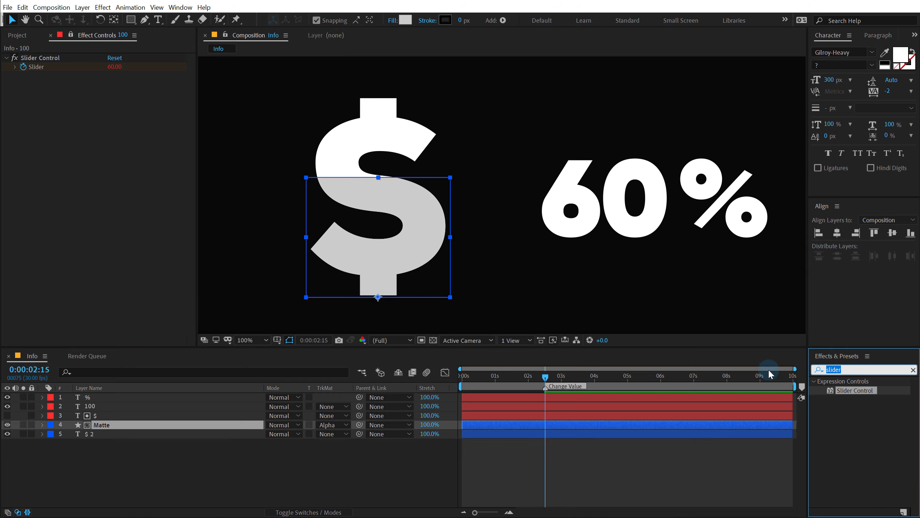
pyautogui.write('ramp')
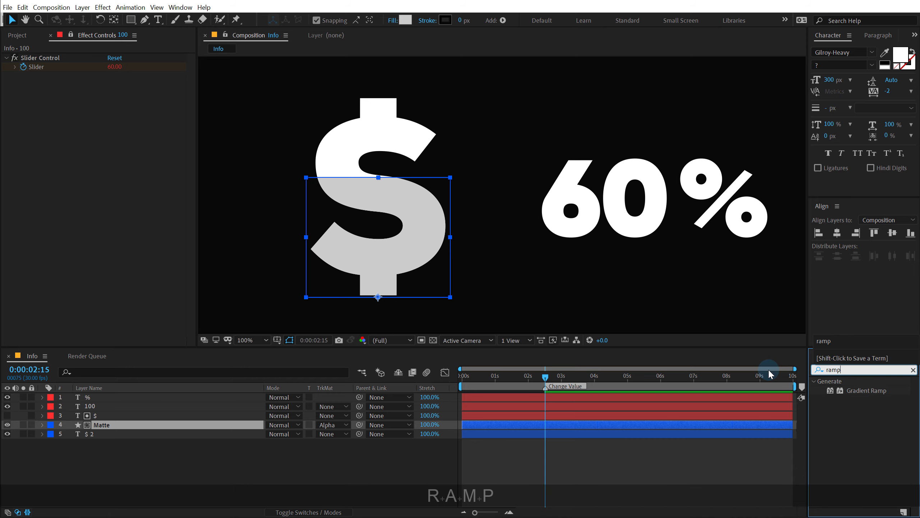
pyautogui.doubleClick(856, 387)
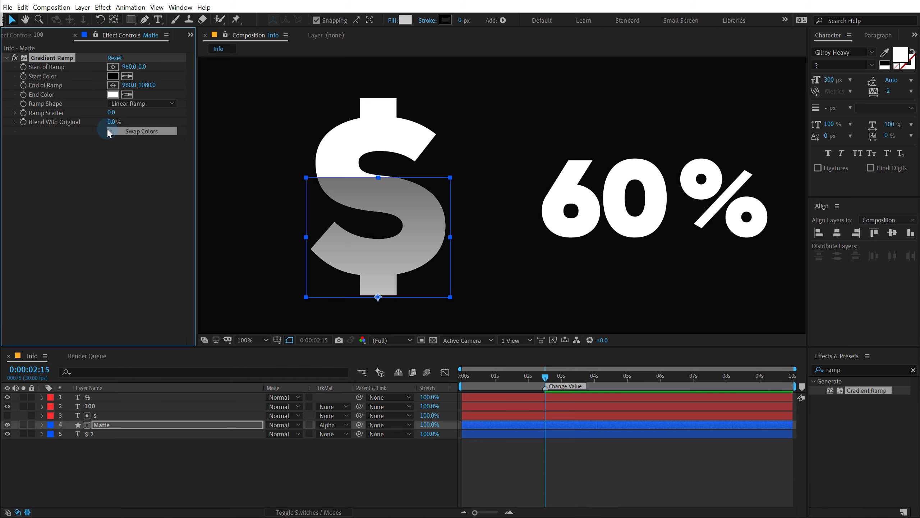
pyautogui.click(134, 132)
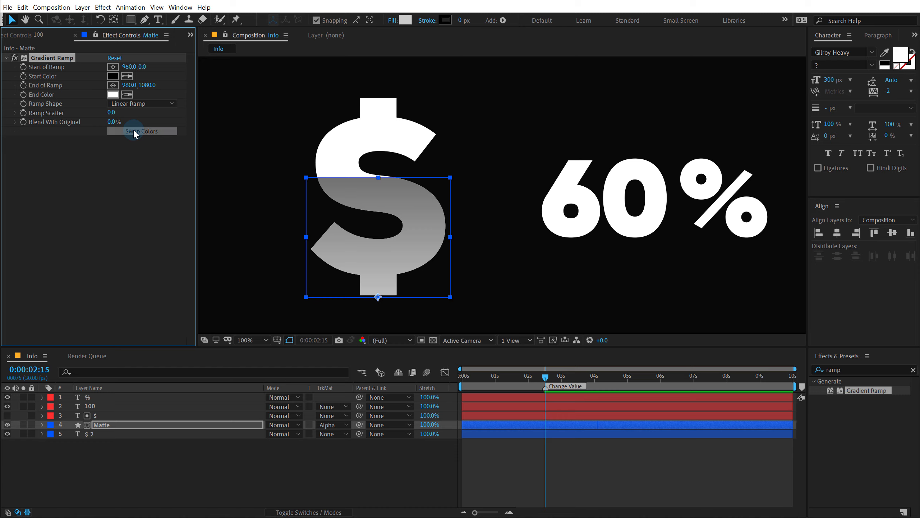
# Step: Place the ramp's start point atop the dollar sign at about 498, 260 and its end point just below it at about 510, 834
pyautogui.scroll(-2, 473, 187)
pyautogui.moveTo(522, 99); pyautogui.dragTo(443, 150)
pyautogui.moveTo(518, 293); pyautogui.dragTo(440, 252)
pyautogui.scroll(2, 496, 230)
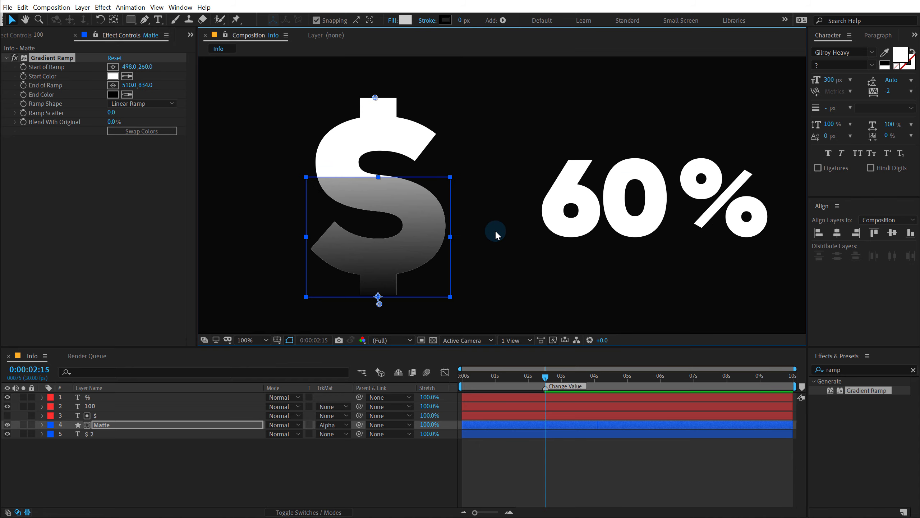
# Step: Set the Gradient Ramp's start color to a bright bluish green and its end color to pure green 00FF00
pyautogui.click(113, 76)
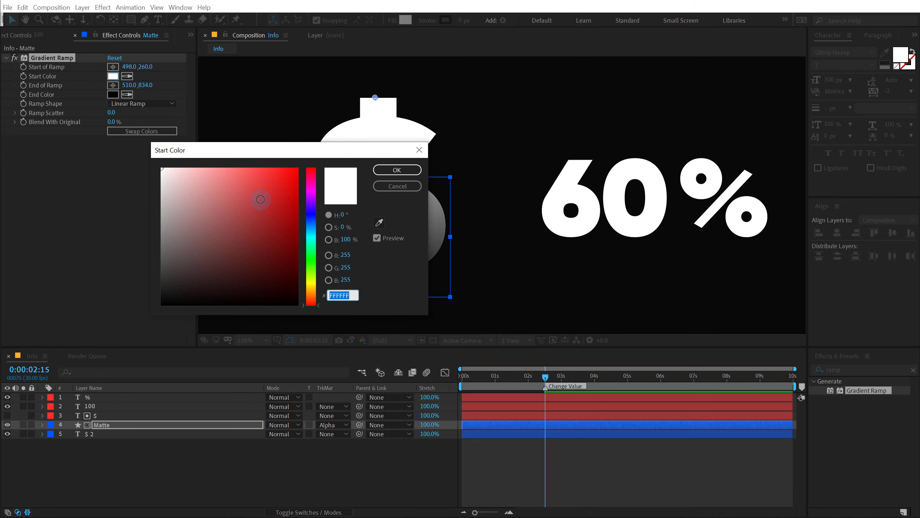
pyautogui.moveTo(308, 231); pyautogui.dragTo(314, 252)
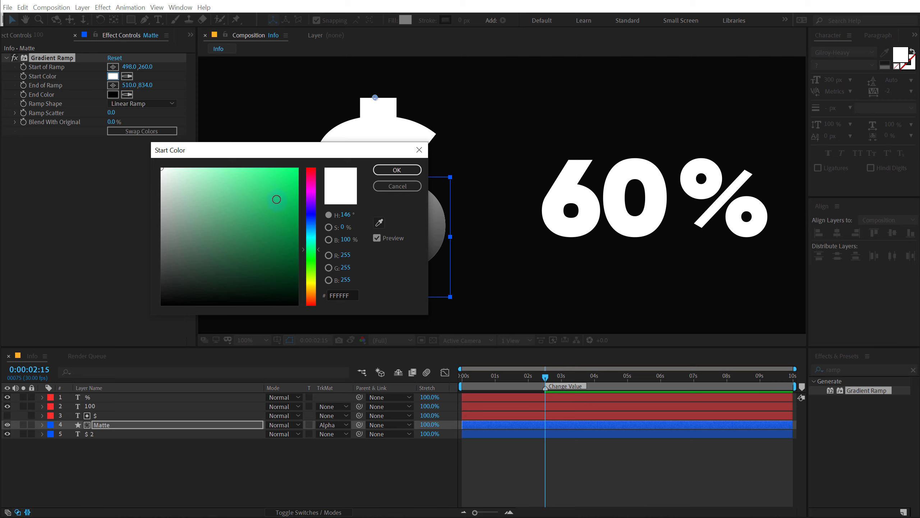
pyautogui.moveTo(277, 199); pyautogui.dragTo(298, 167)
pyautogui.click(379, 170)
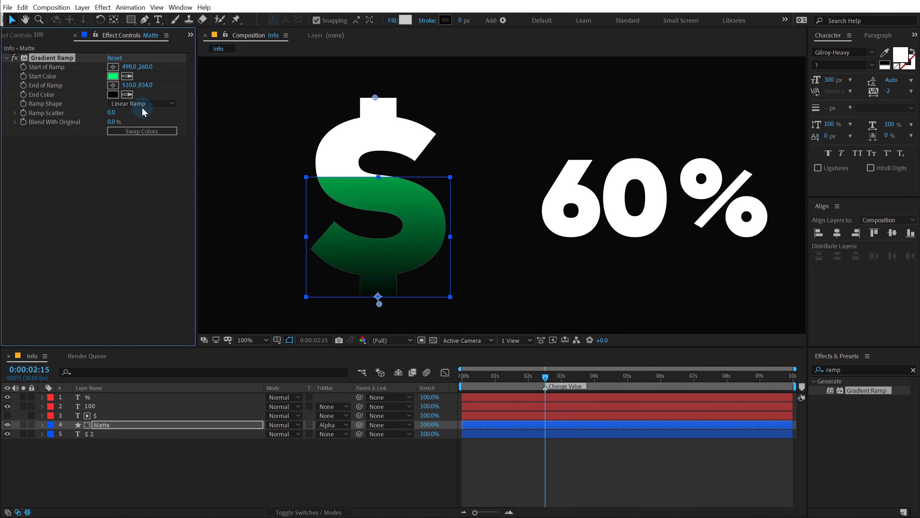
pyautogui.click(113, 94)
pyautogui.click(312, 253)
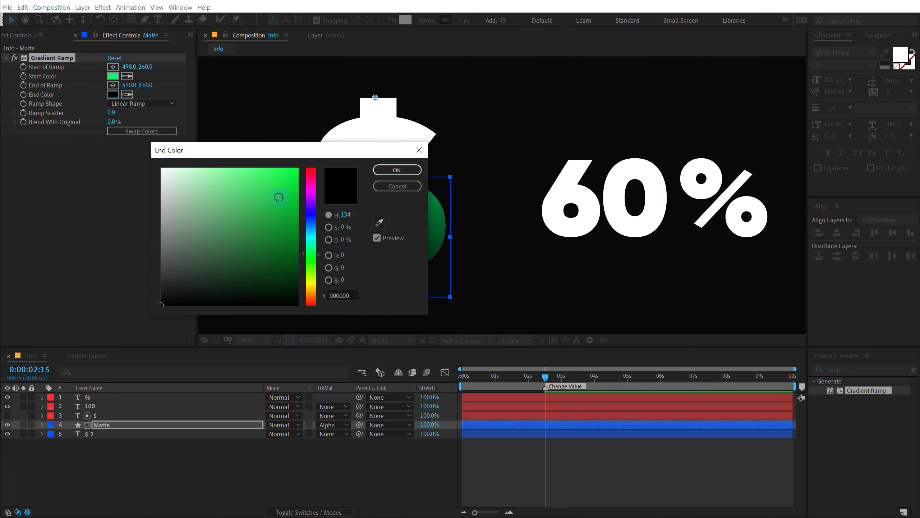
pyautogui.moveTo(278, 198); pyautogui.dragTo(298, 168)
pyautogui.click(397, 170)
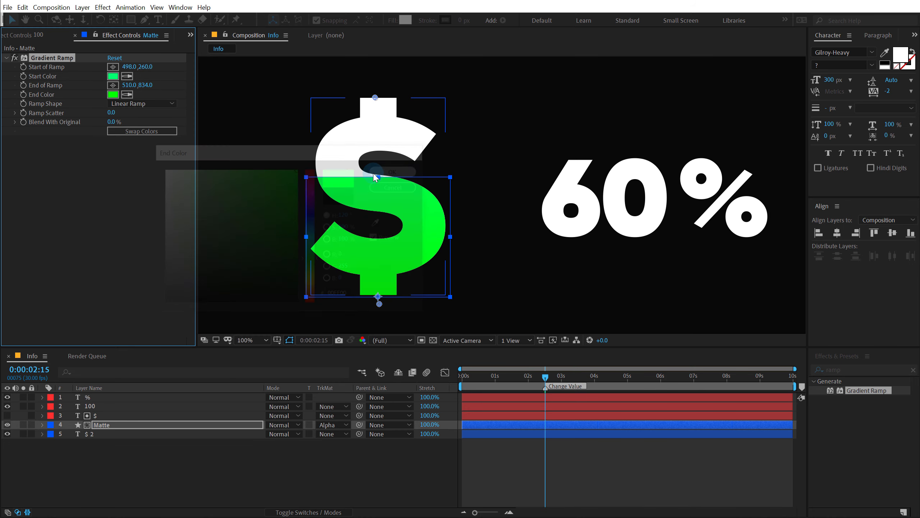
# Step: Move the ramp's end point to about 524, 831 and its start point to 510, 261, and shift the start color to lime
pyautogui.moveTo(379, 304); pyautogui.dragTo(373, 309)
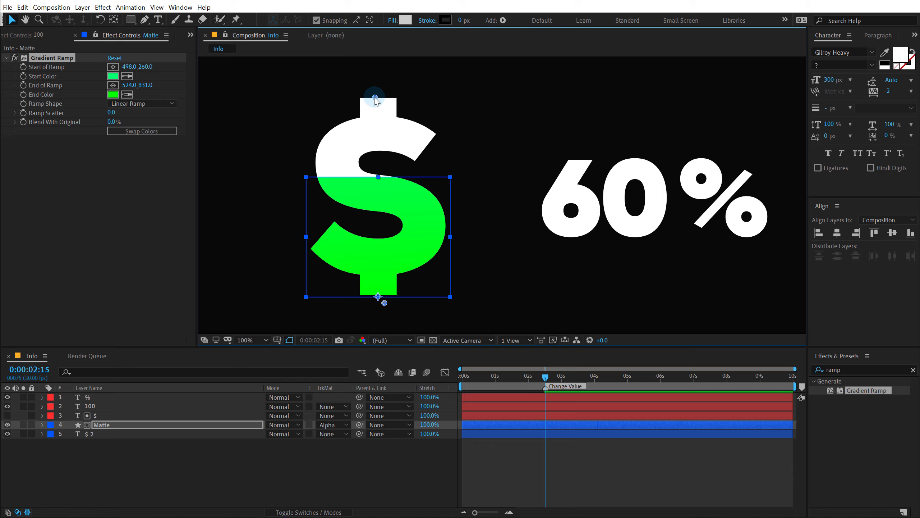
pyautogui.moveTo(375, 97)
pyautogui.mouseDown()
pyautogui.moveTo(378, 131)
pyautogui.moveTo(380, 98)
pyautogui.mouseUp()
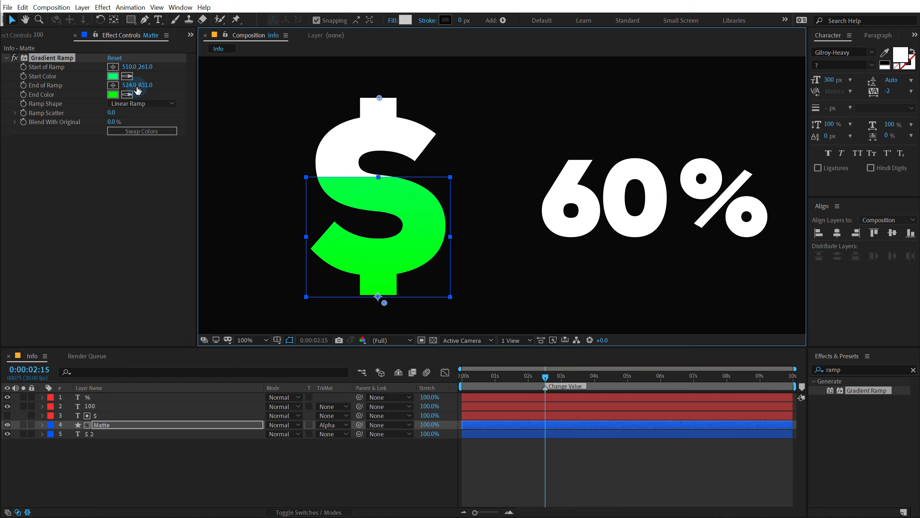
pyautogui.click(112, 76)
pyautogui.moveTo(314, 253); pyautogui.dragTo(314, 275)
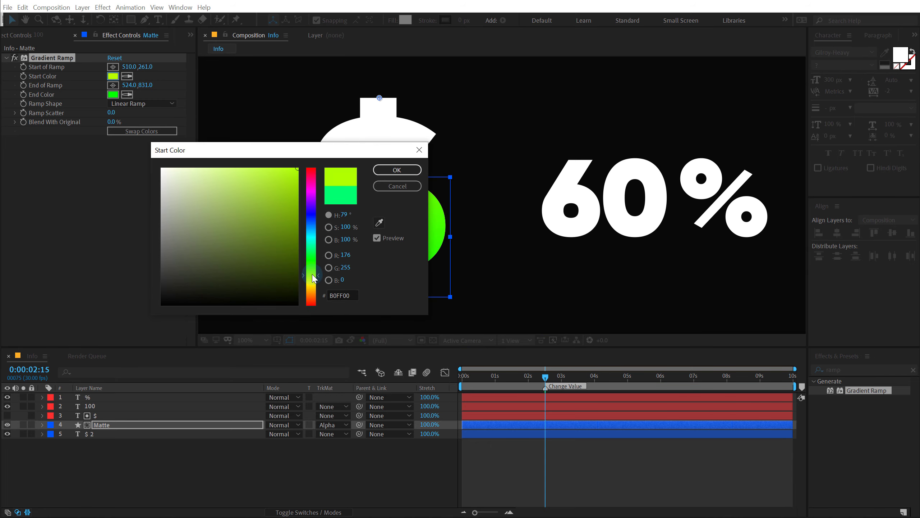
pyautogui.click(397, 169)
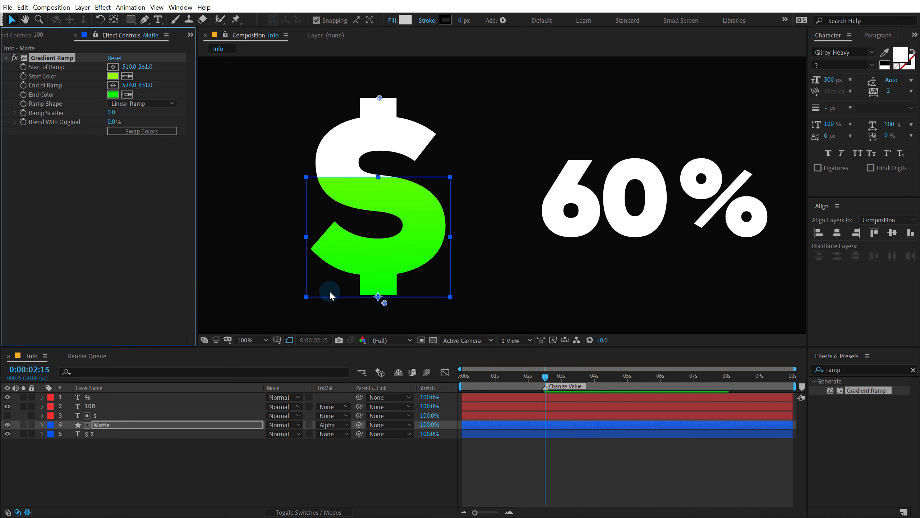
# Step: Darken the Gradient Ramp's end color to a slightly deeper green
pyautogui.click(113, 94)
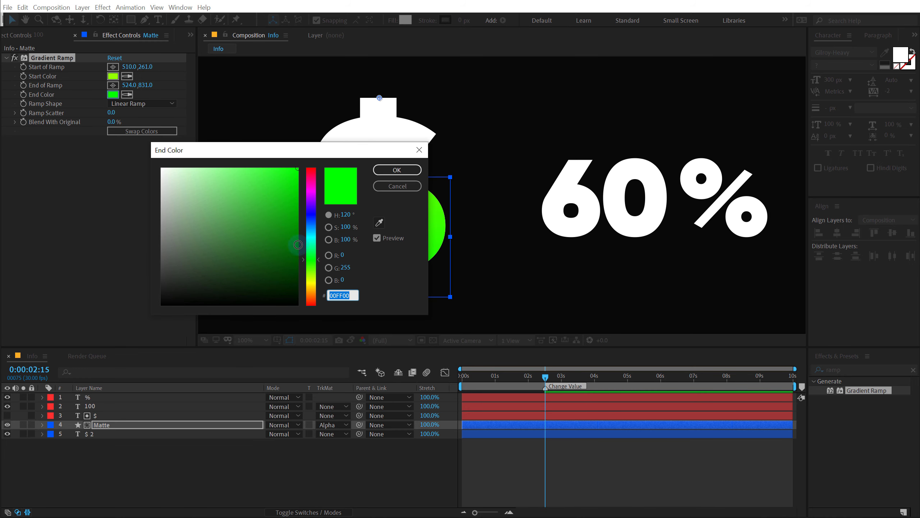
pyautogui.click(296, 190)
pyautogui.moveTo(304, 149); pyautogui.dragTo(664, 139)
pyautogui.click(756, 160)
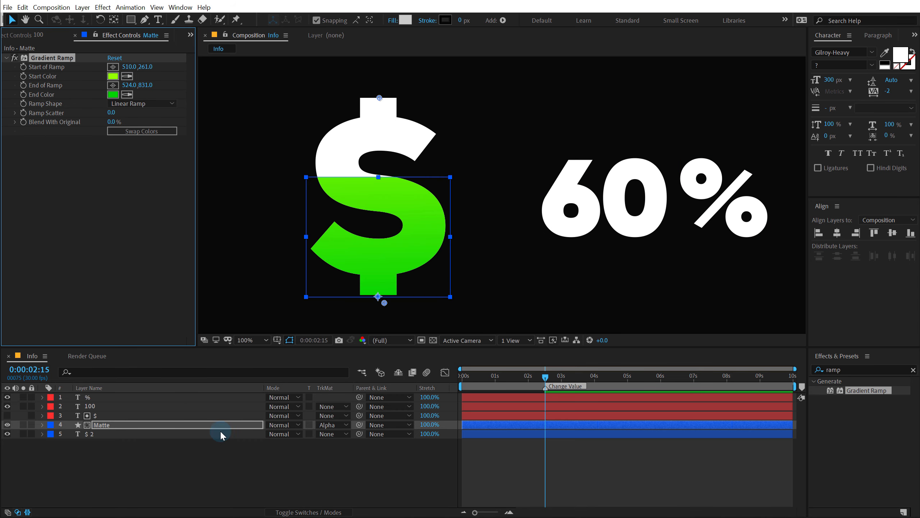
# Step: Apply the Drop Shadow effect to the "Matte" layer and place it above Gradient Ramp in the effect order
pyautogui.click(859, 369)
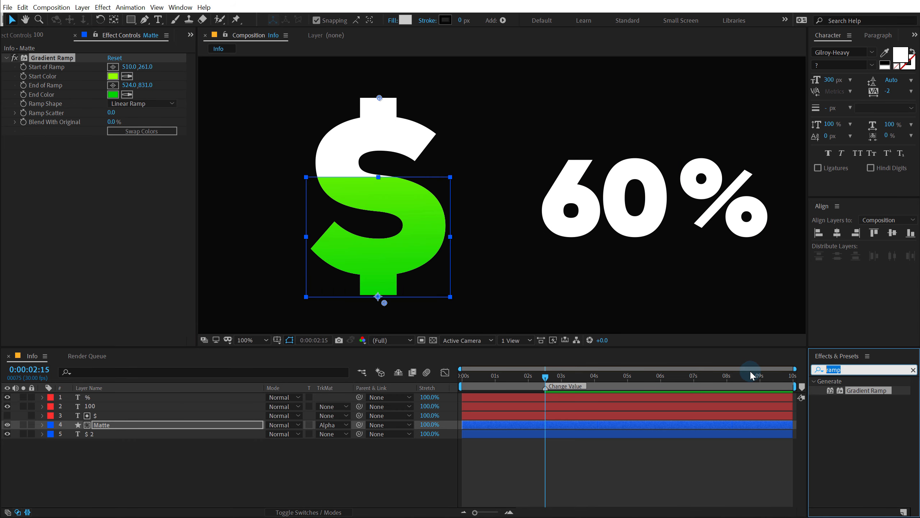
pyautogui.write('drop')
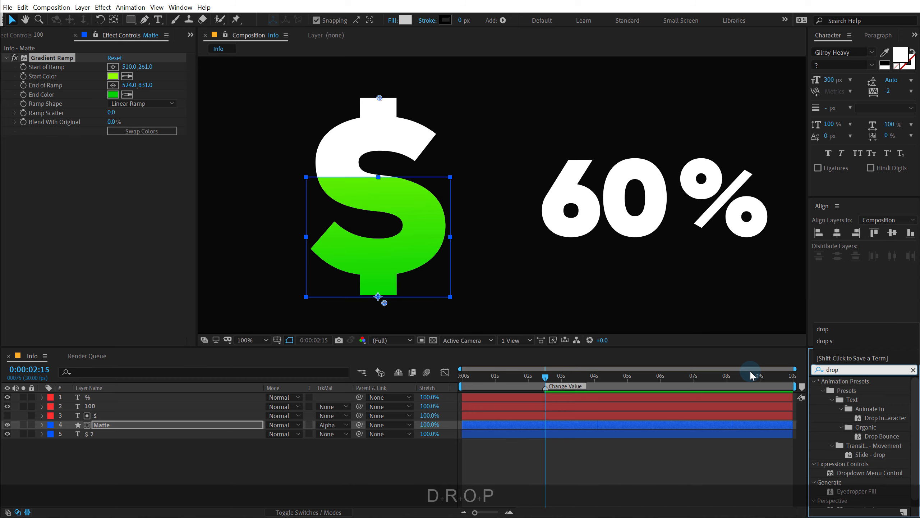
pyautogui.write(' s')
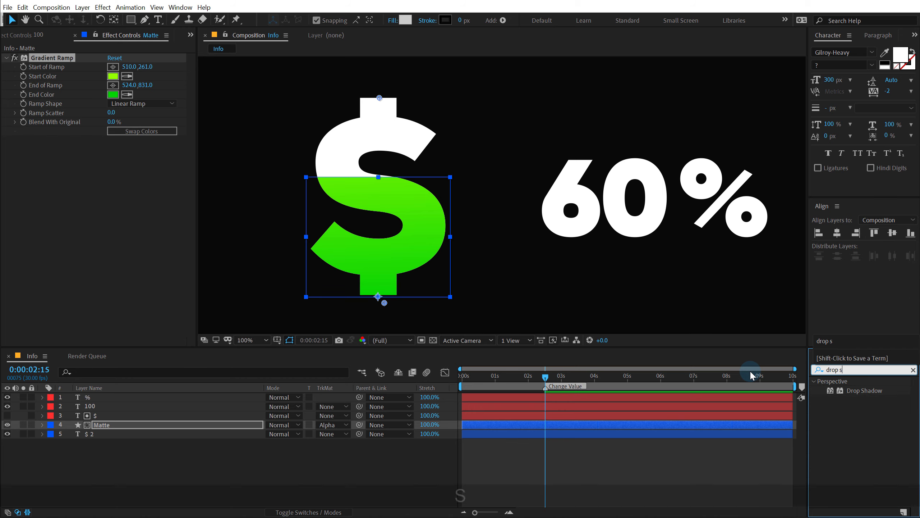
pyautogui.doubleClick(860, 391)
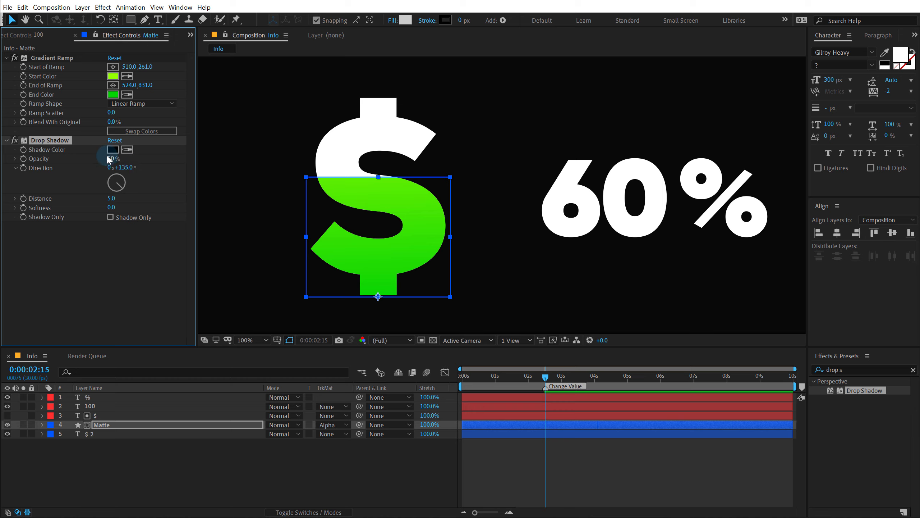
pyautogui.moveTo(40, 141); pyautogui.dragTo(49, 55)
# Step: Set the Drop Shadow's opacity to 100%, distance to 0 and softness to 220
pyautogui.moveTo(111, 76); pyautogui.dragTo(249, 75)
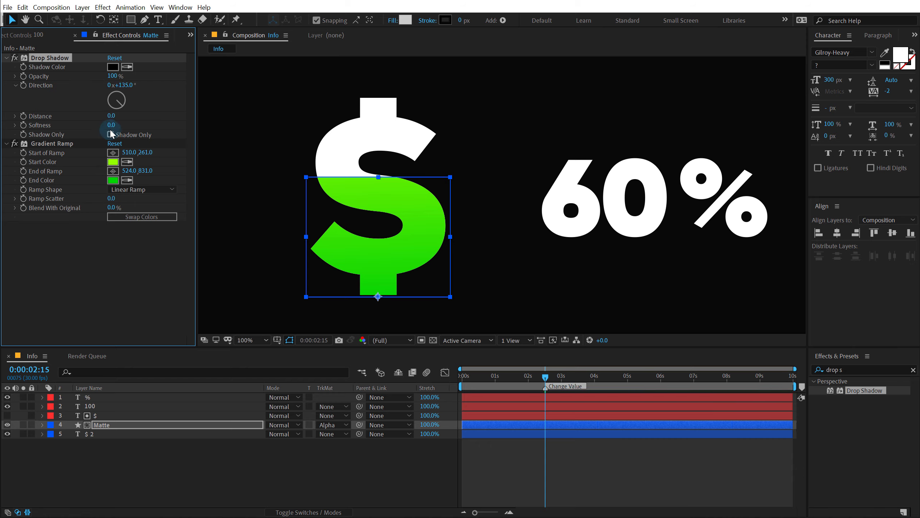
pyautogui.moveTo(111, 125); pyautogui.dragTo(216, 125)
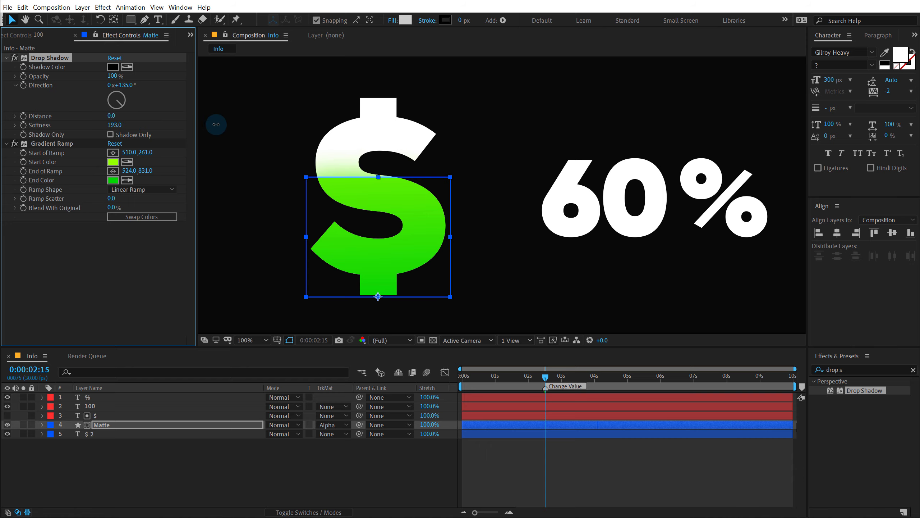
pyautogui.click(116, 125)
pyautogui.write('220')
pyautogui.press('Return')
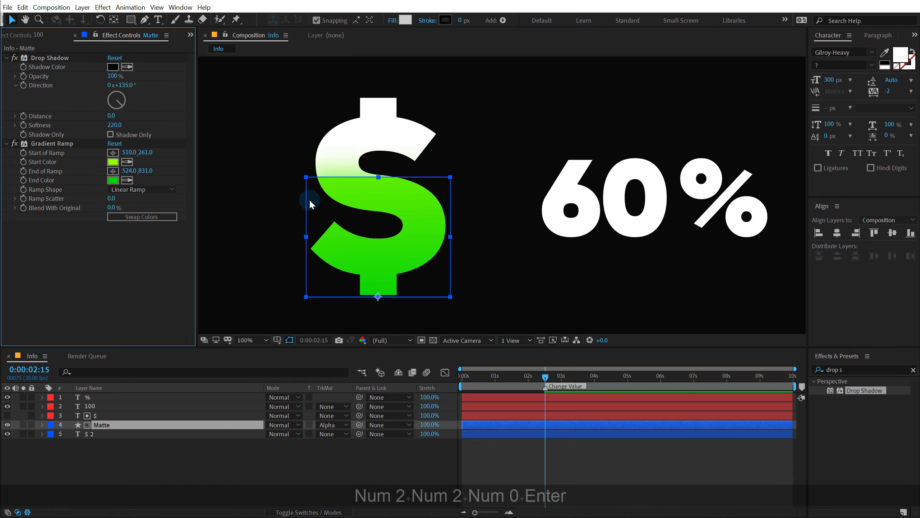
pyautogui.click(252, 453)
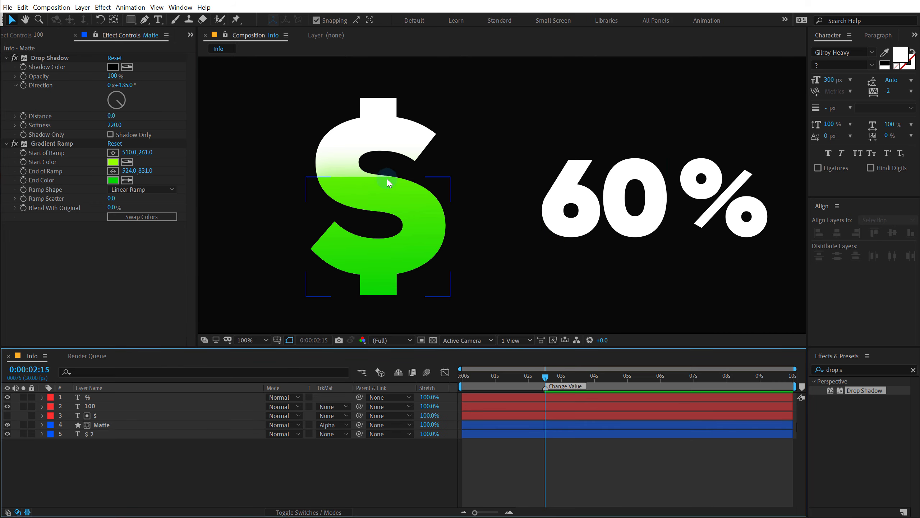
# Step: Start a new text layer below the percentage, using Bebas Neue Bold at 120 px
pyautogui.moveTo(529, 364)
pyautogui.mouseDown()
pyautogui.moveTo(527, 378)
pyautogui.moveTo(442, 390)
pyautogui.moveTo(557, 369)
pyautogui.moveTo(512, 369)
pyautogui.mouseUp()
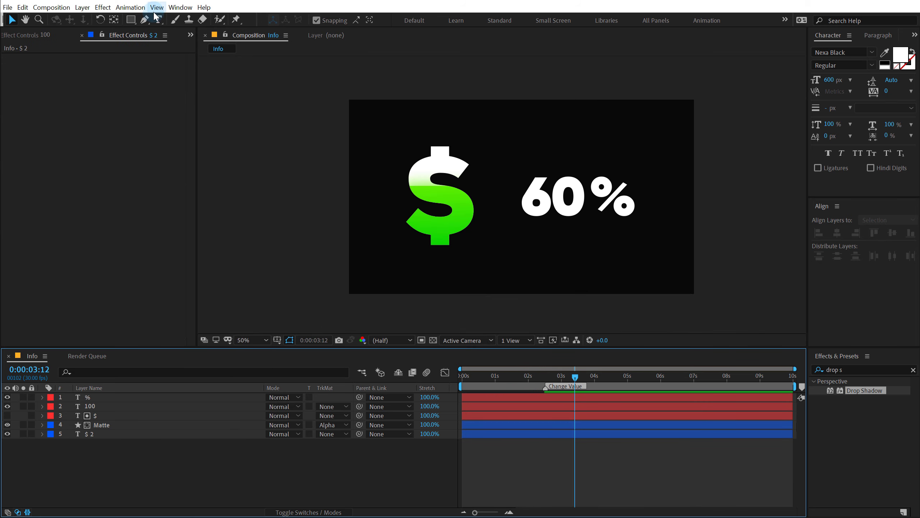
pyautogui.click(158, 19)
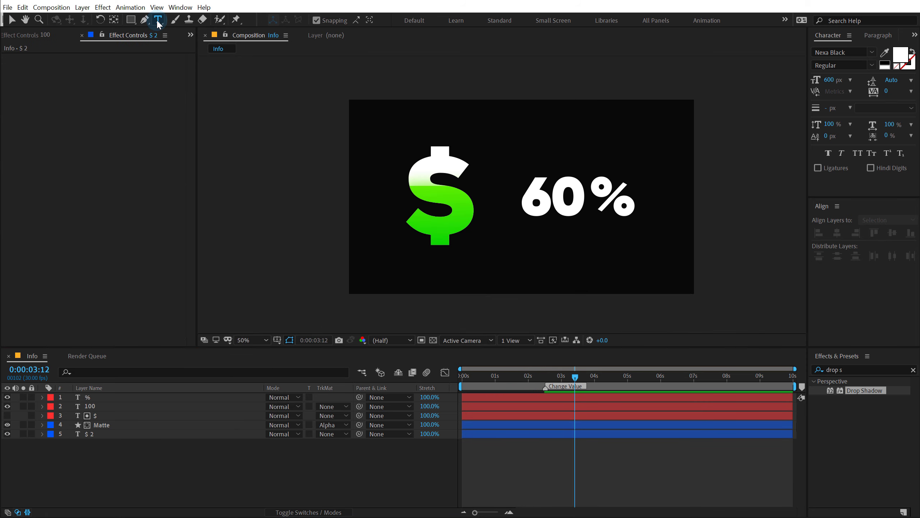
pyautogui.click(527, 246)
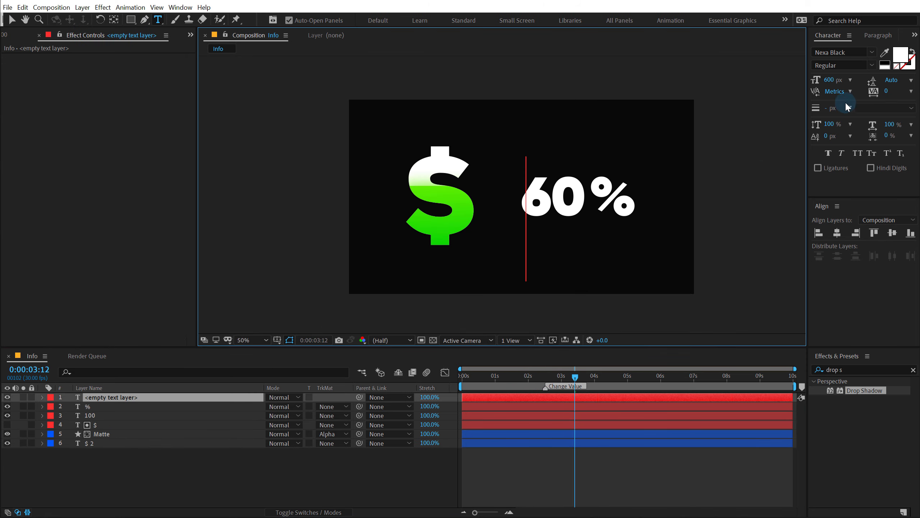
pyautogui.moveTo(829, 80); pyautogui.dragTo(596, 105)
pyautogui.click(855, 52)
pyautogui.write('b')
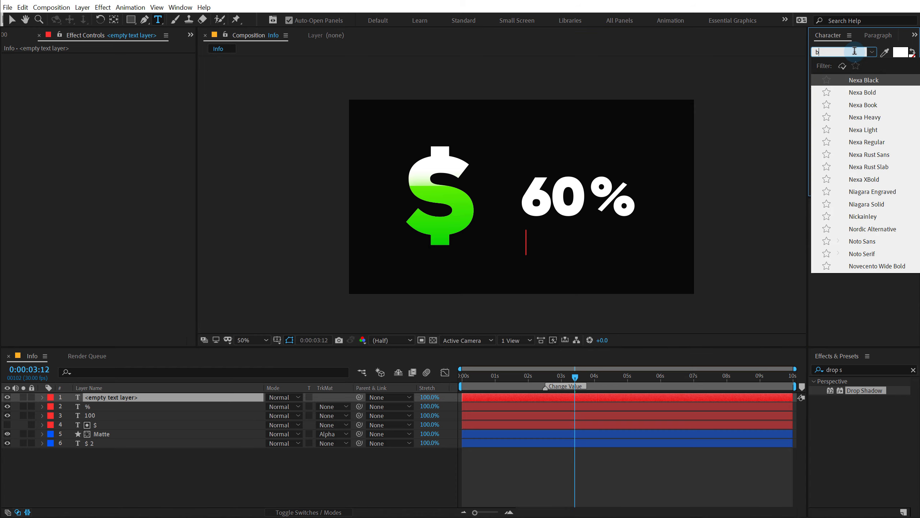
pyautogui.write('eb')
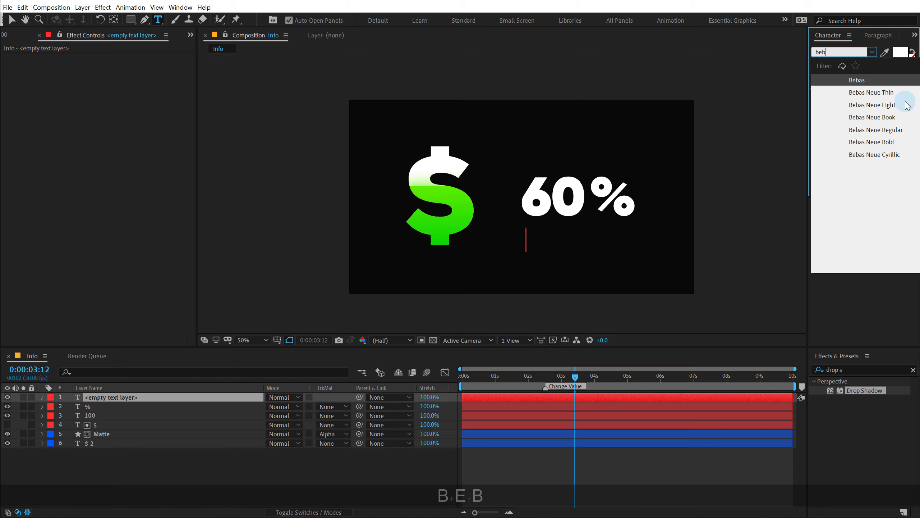
pyautogui.click(892, 145)
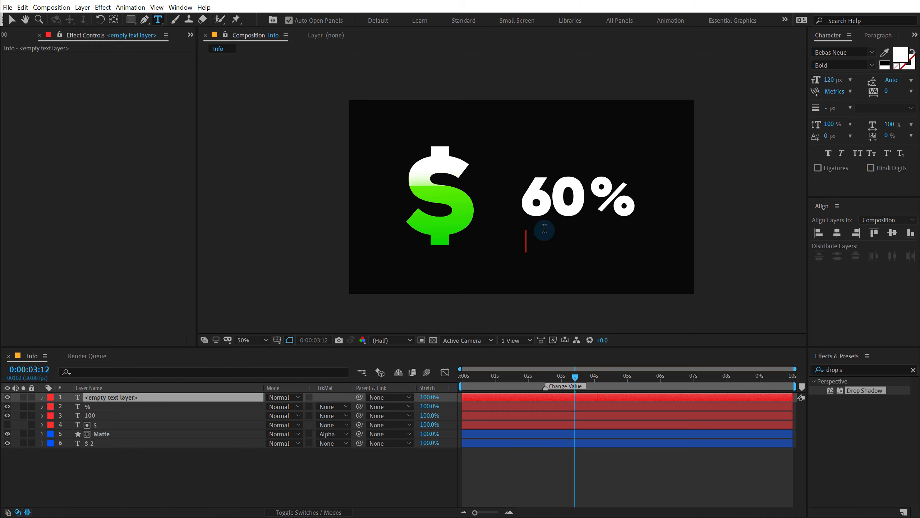
# Step: Enter "REVENUE AND" and "SALES REPORT." in capitals on two lines of the new text layer
pyautogui.click(527, 237)
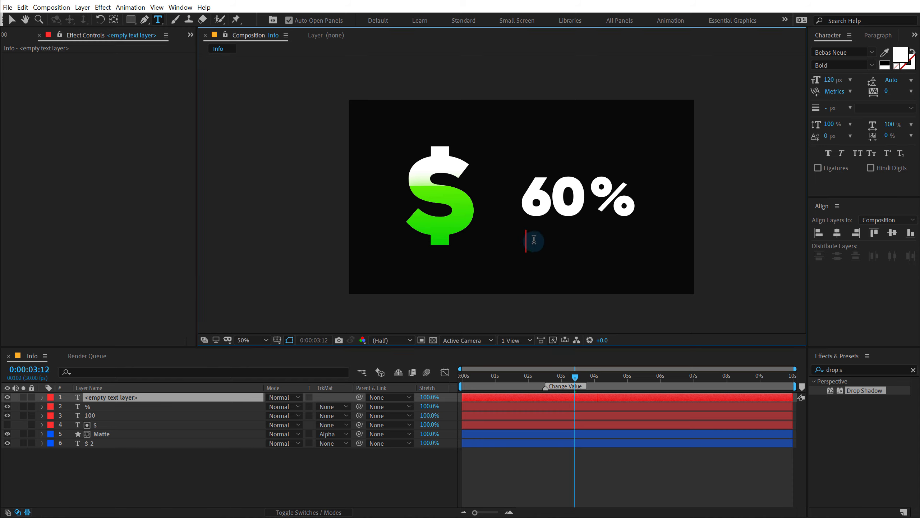
pyautogui.press('capslock')
pyautogui.write('REVENUE AND')
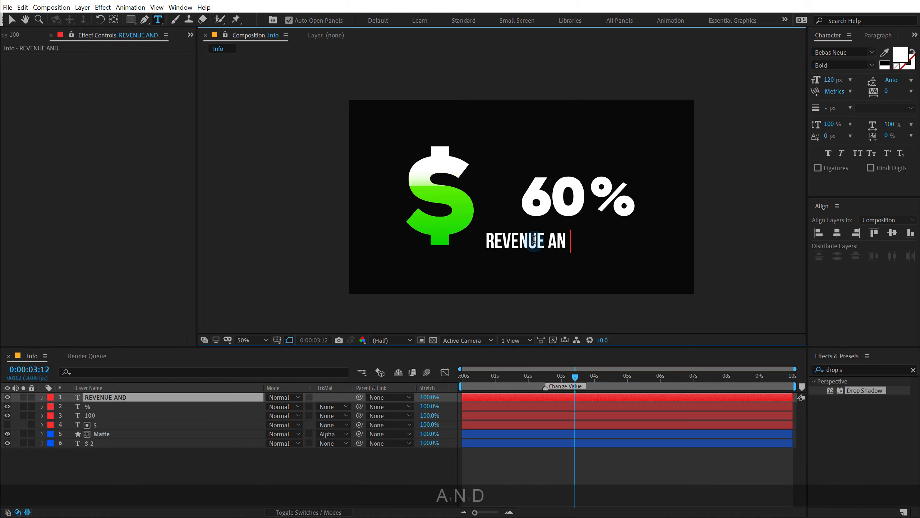
pyautogui.press('Return')
pyautogui.write('SALES REPORT.')
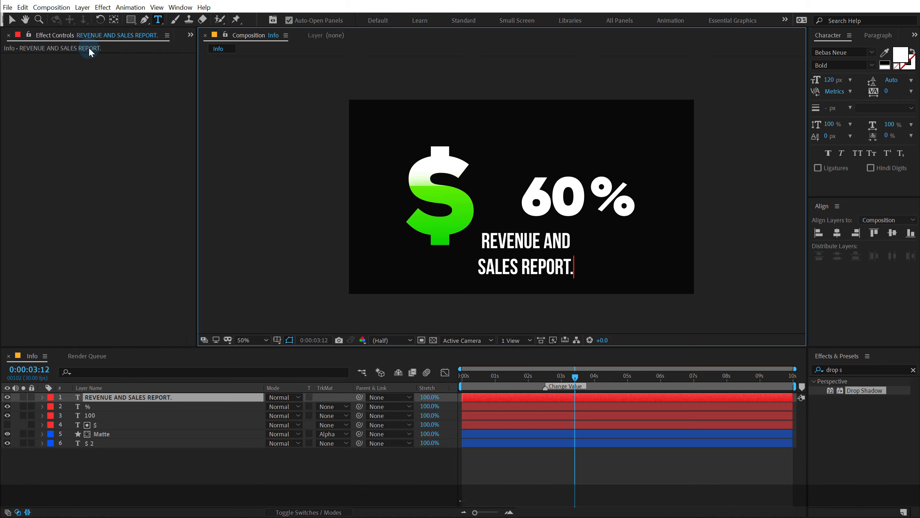
pyautogui.press('Escape')
pyautogui.press('v')
# Step: Left-align the paragraph of the two-line description text
pyautogui.click(879, 35)
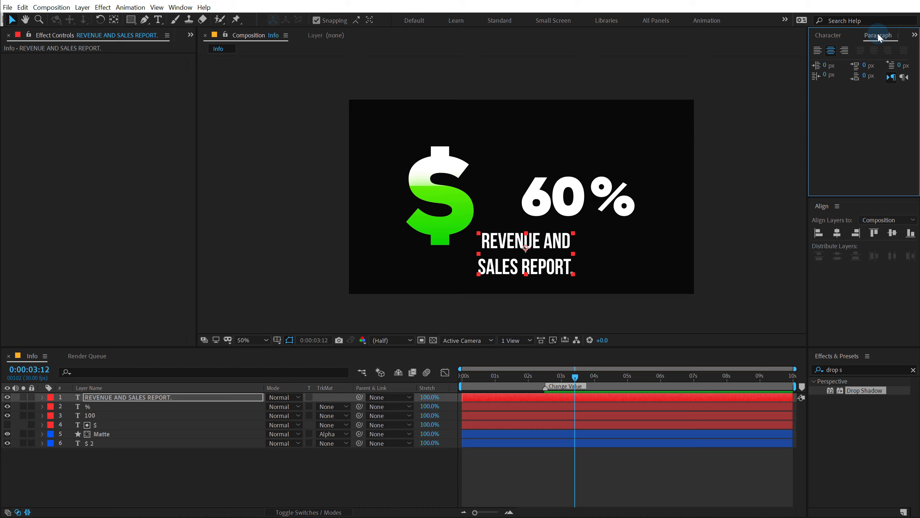
pyautogui.click(818, 50)
pyautogui.press('capslock')
pyautogui.click(827, 38)
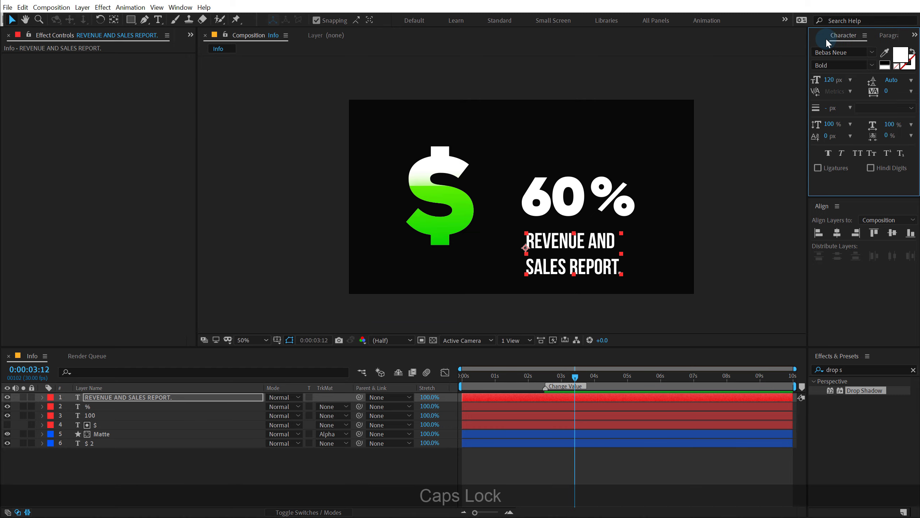
# Step: Set the description text to 134 px with 122 px leading and position it closely beneath the percentage
pyautogui.moveTo(892, 82)
pyautogui.mouseDown()
pyautogui.moveTo(847, 81)
pyautogui.moveTo(878, 82)
pyautogui.mouseUp()
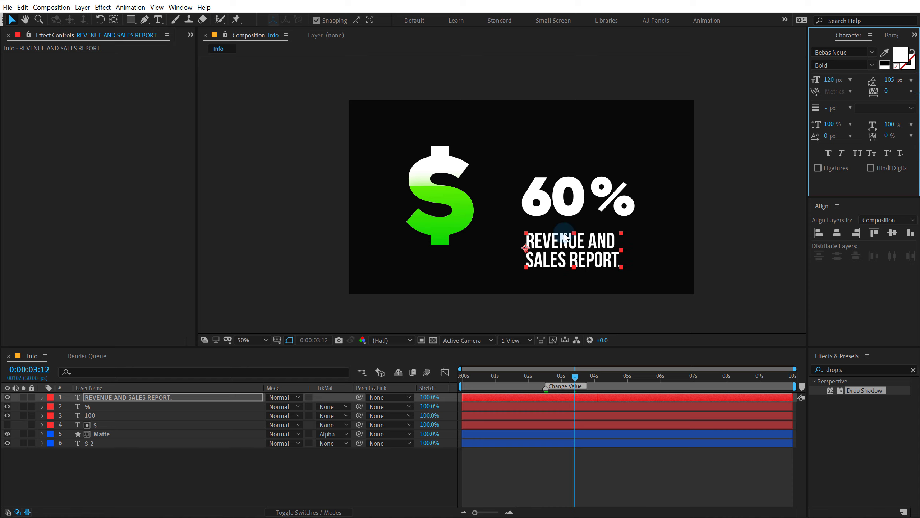
pyautogui.moveTo(550, 248); pyautogui.dragTo(549, 239)
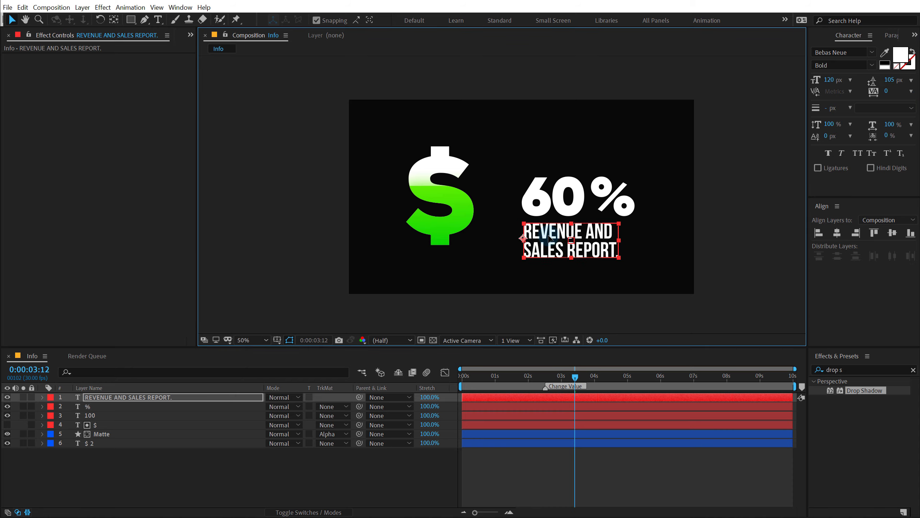
pyautogui.moveTo(829, 81); pyautogui.dragTo(902, 79)
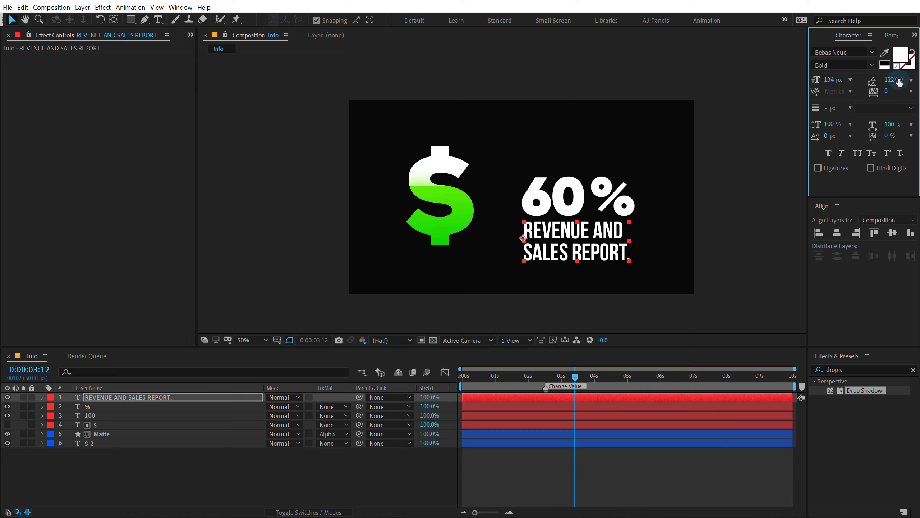
pyautogui.click(518, 252)
pyautogui.moveTo(557, 234); pyautogui.dragTo(558, 236)
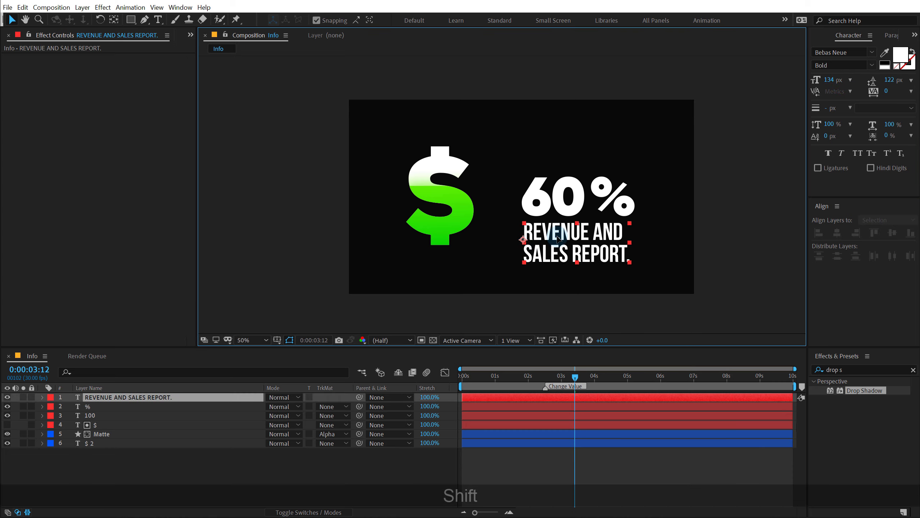
pyautogui.click(770, 199)
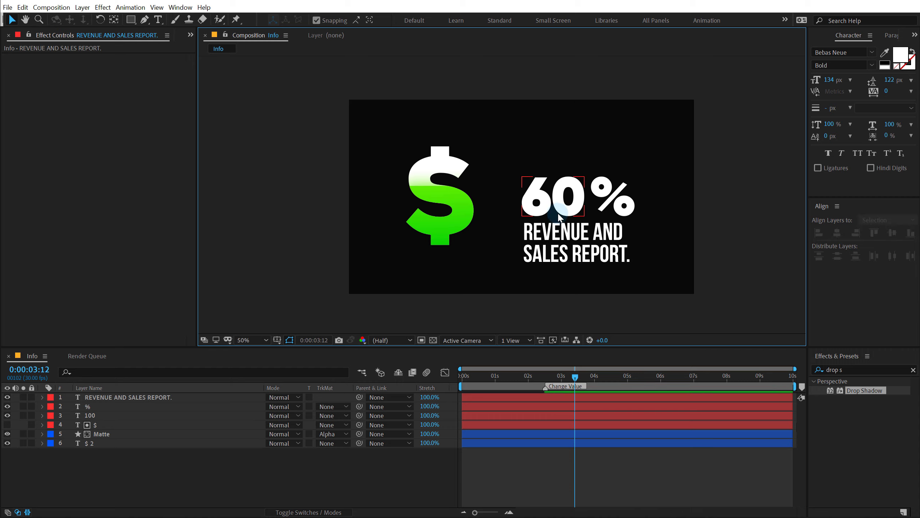
# Step: Move the number, percent sign and description text together slightly up and to the left, beside the dollar sign
pyautogui.click(568, 210)
pyautogui.keyDown('shift'); pyautogui.click(598, 210); pyautogui.keyUp('shift')
pyautogui.keyDown('shift'); pyautogui.click(565, 237); pyautogui.keyUp('shift')
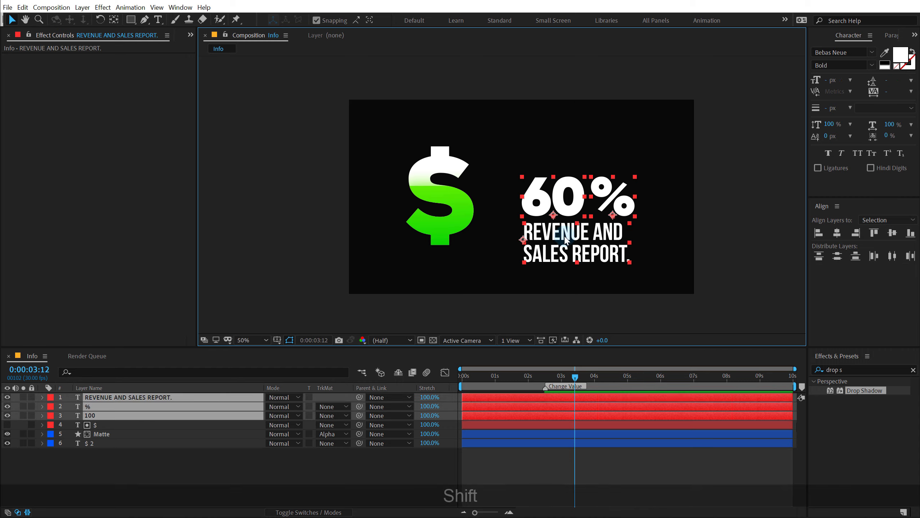
pyautogui.moveTo(559, 235); pyautogui.dragTo(550, 214)
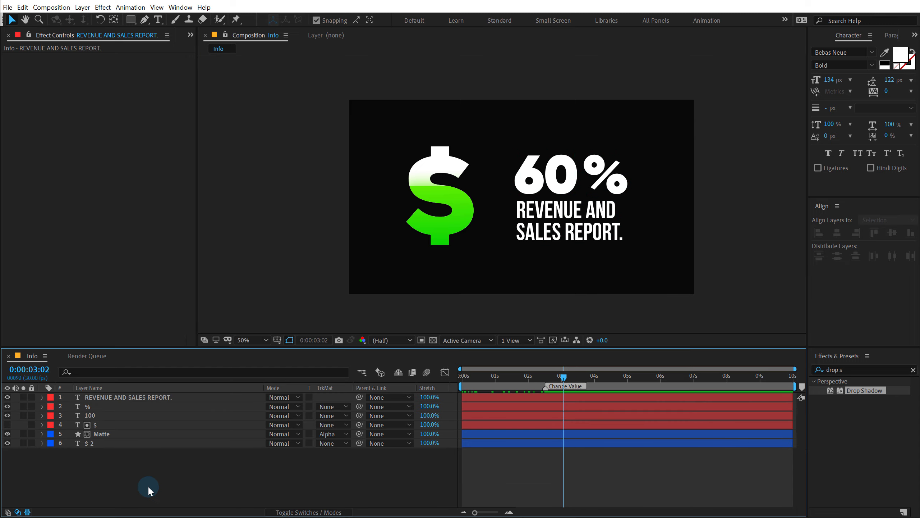
# Step: Create a white 1920 x 1080 px solid named "BG" and place it at the bottom of the layer stack
pyautogui.hotkey('ctrl', 'y')
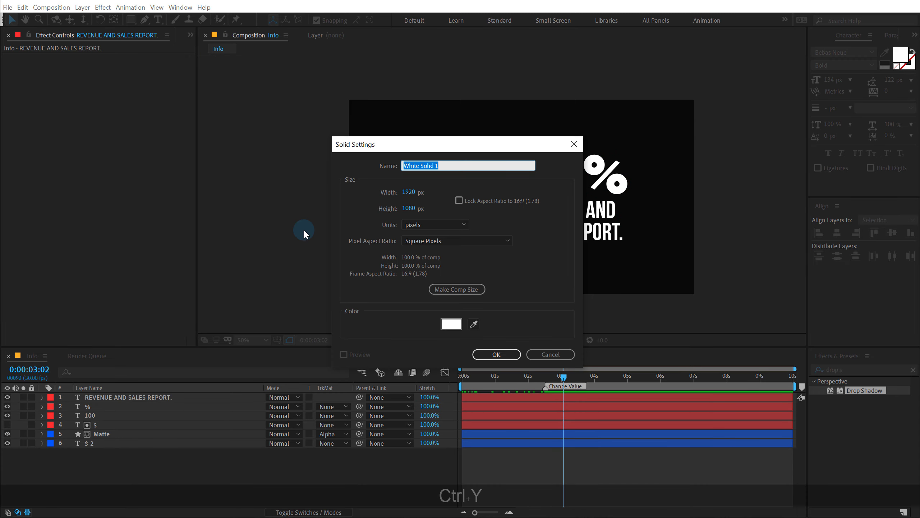
pyautogui.write('V')
pyautogui.press('BackSpace')
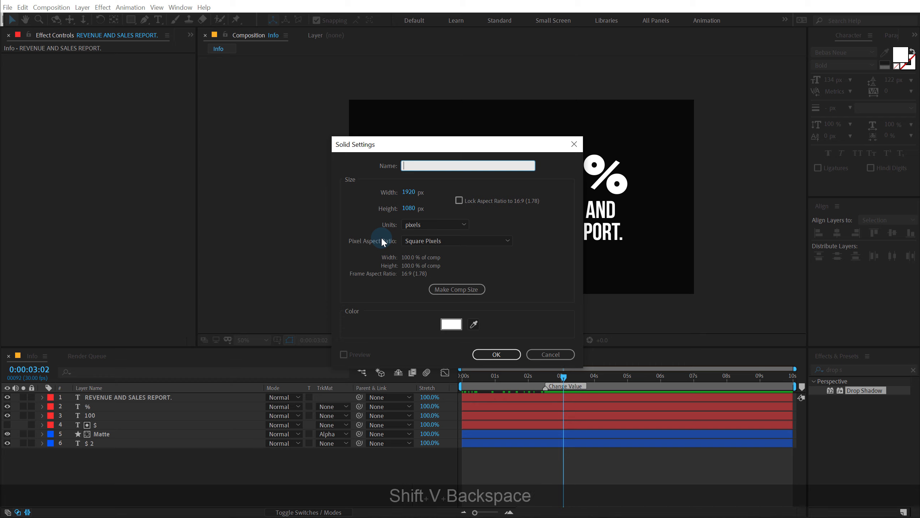
pyautogui.write('BG')
pyautogui.click(496, 354)
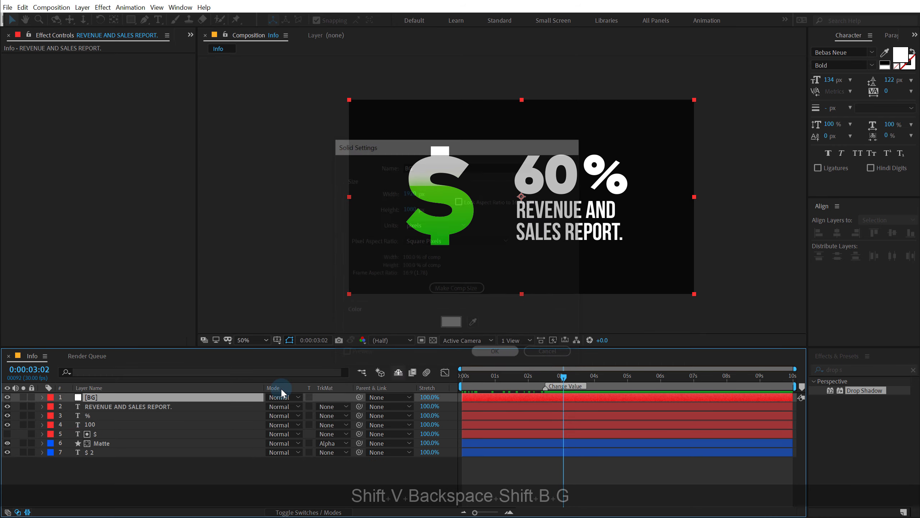
pyautogui.moveTo(89, 397); pyautogui.dragTo(90, 467)
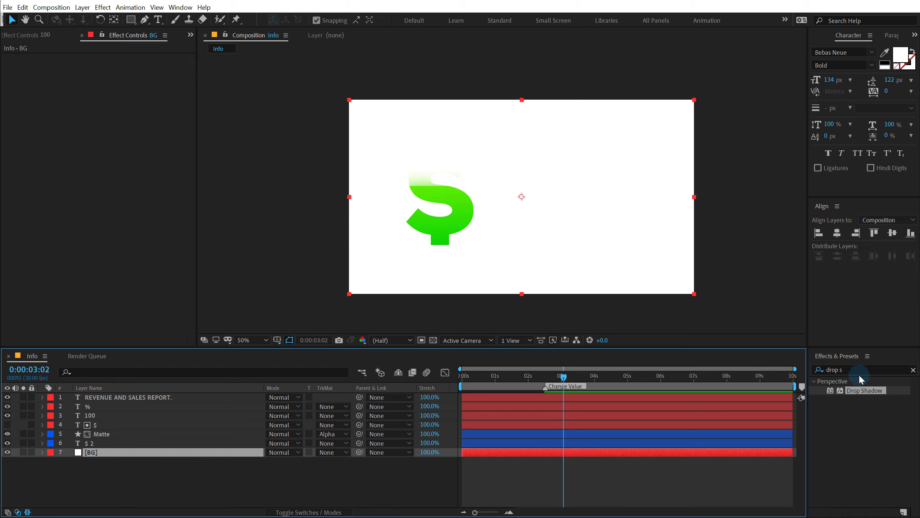
# Step: Apply the Fill effect to the "BG" layer and set its color to dark purple 120F17
pyautogui.click(847, 370)
pyautogui.write('fill')
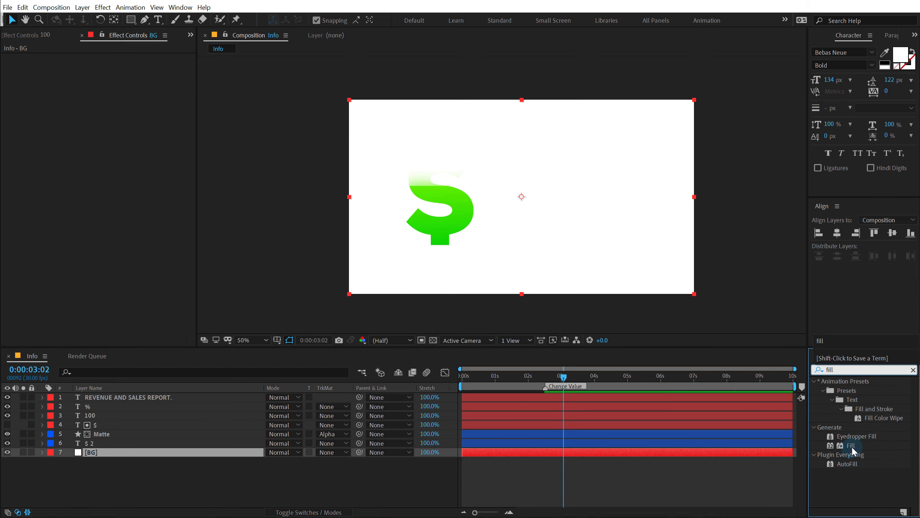
pyautogui.doubleClick(849, 445)
pyautogui.click(113, 85)
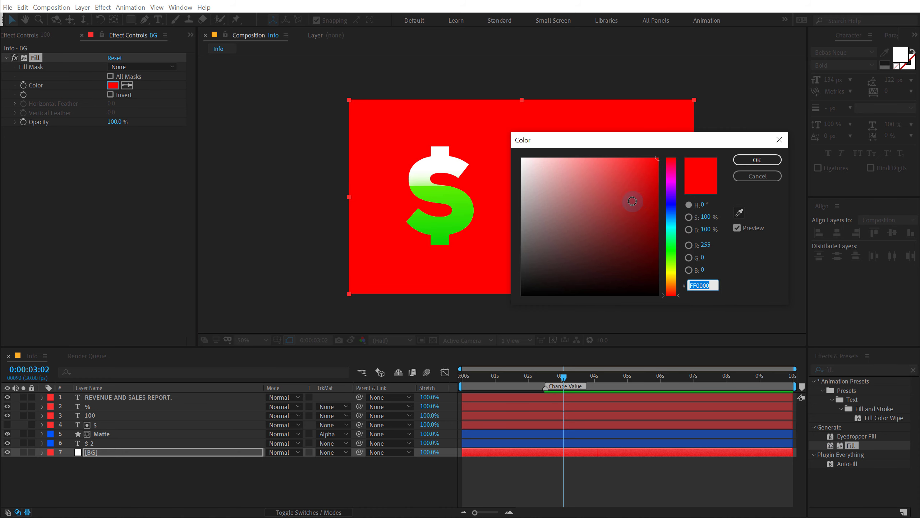
pyautogui.moveTo(687, 146); pyautogui.dragTo(776, 138)
pyautogui.click(761, 192)
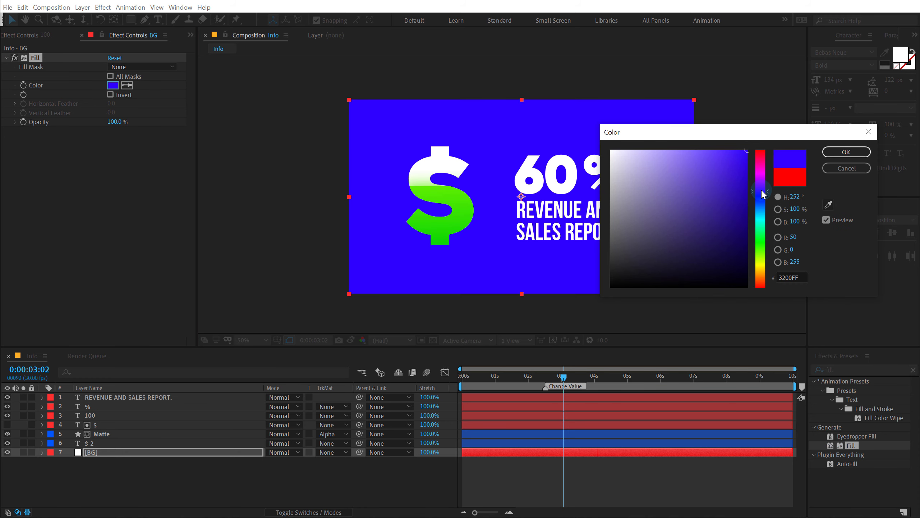
pyautogui.moveTo(761, 191); pyautogui.dragTo(762, 186)
pyautogui.moveTo(709, 254); pyautogui.dragTo(685, 268)
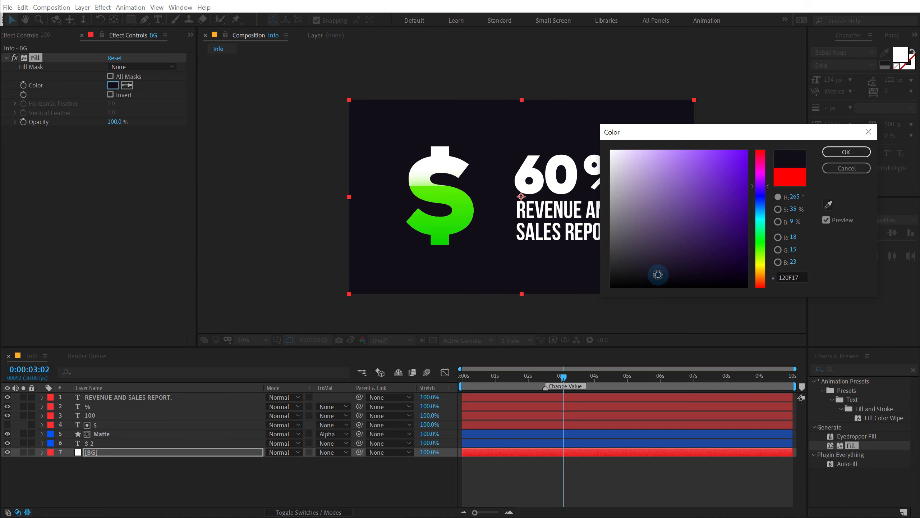
pyautogui.click(839, 150)
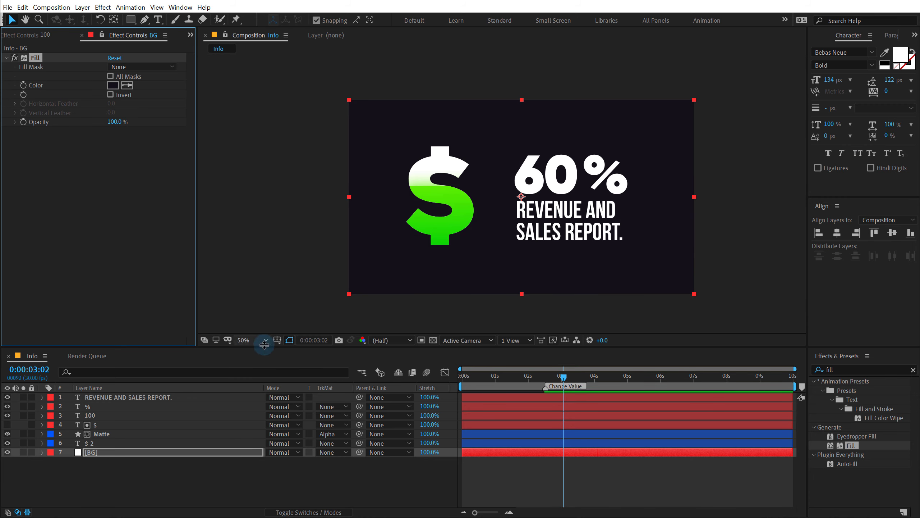
# Step: Create a null object and move its anchor onto the center of the dollar sign
pyautogui.rightClick(109, 483)
pyautogui.moveTo(170, 374)
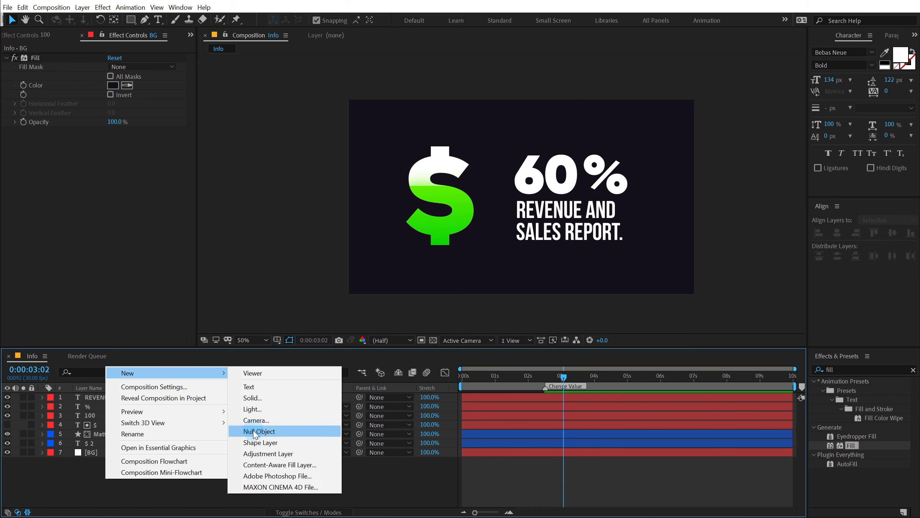
pyautogui.click(249, 432)
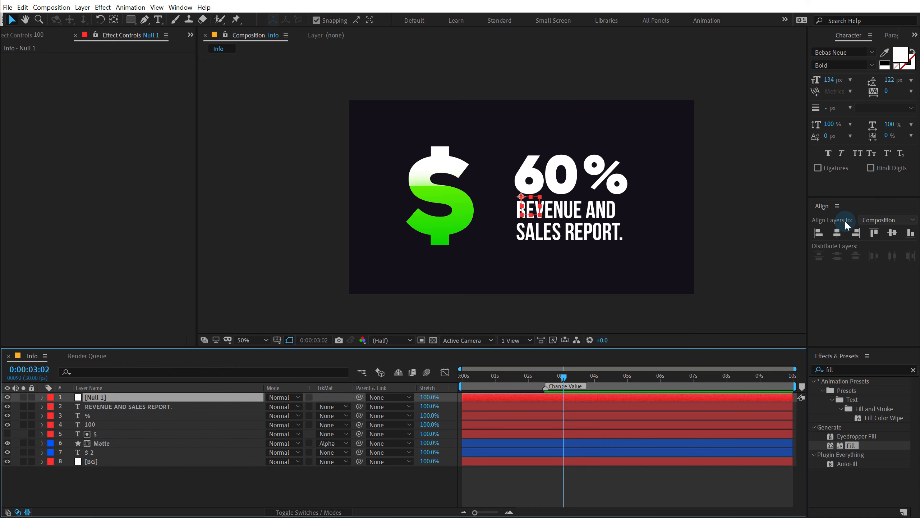
pyautogui.click(520, 208)
pyautogui.moveTo(522, 201); pyautogui.dragTo(440, 196)
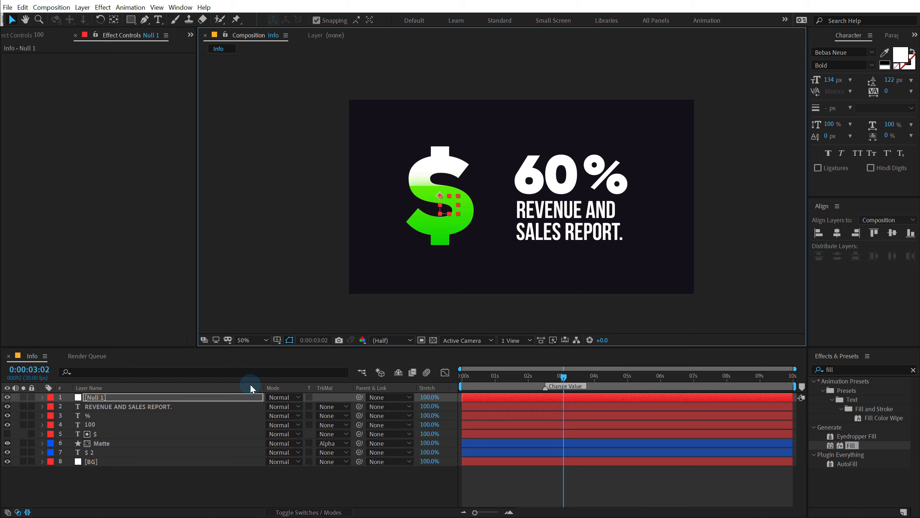
# Step: Parent the "$", "Matte" and "$ 2" layers to the null object
pyautogui.click(98, 432)
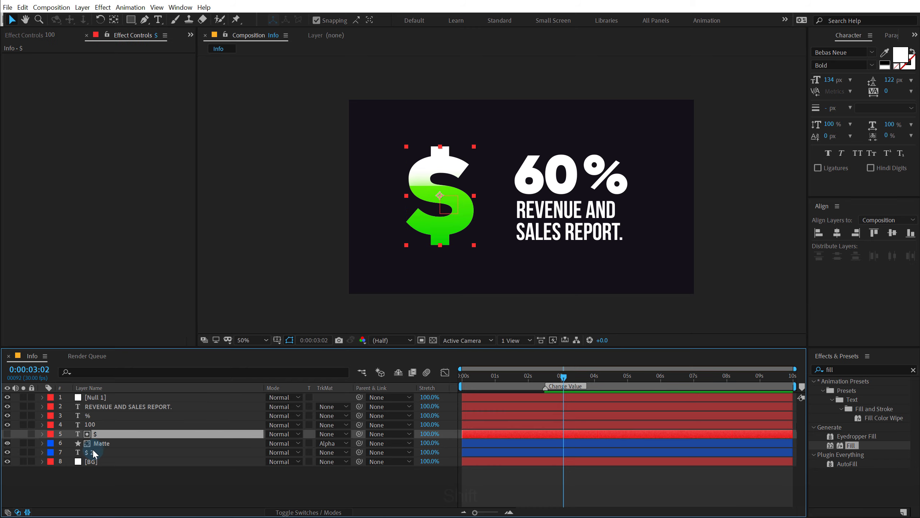
pyautogui.keyDown('shift'); pyautogui.click(92, 450); pyautogui.keyUp('shift')
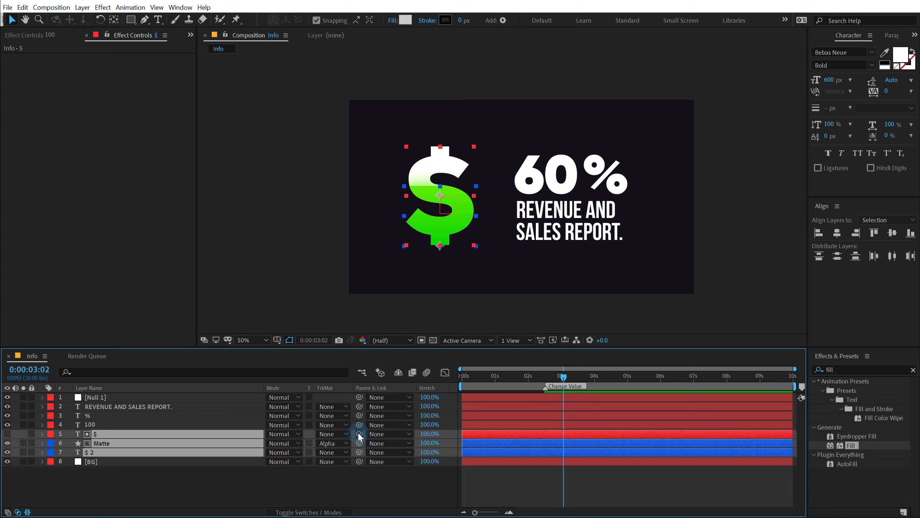
pyautogui.moveTo(359, 433); pyautogui.dragTo(91, 399)
# Step: Scale the null to 143% to enlarge the dollar sign, and hide the null layer
pyautogui.click(91, 397)
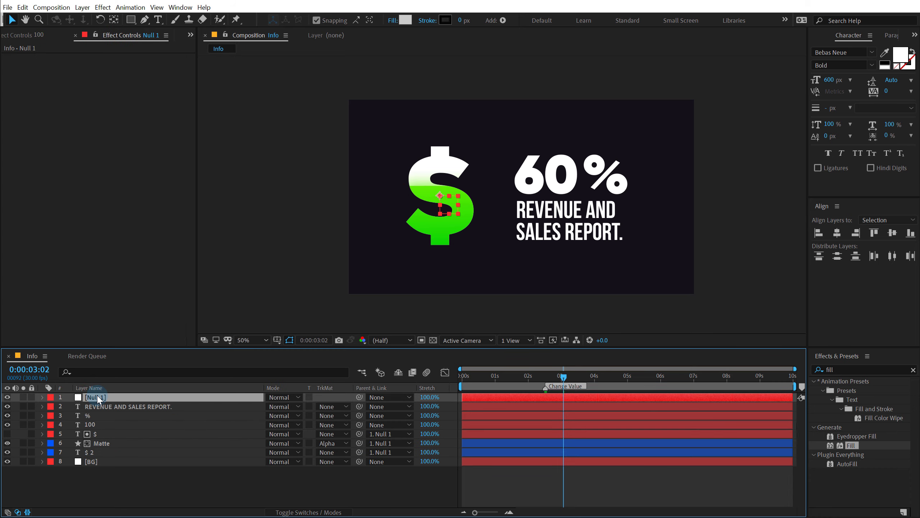
pyautogui.press('s')
pyautogui.moveTo(291, 406)
pyautogui.mouseDown()
pyautogui.moveTo(324, 405)
pyautogui.moveTo(308, 403)
pyautogui.mouseUp()
pyautogui.click(196, 432)
pyautogui.click(166, 490)
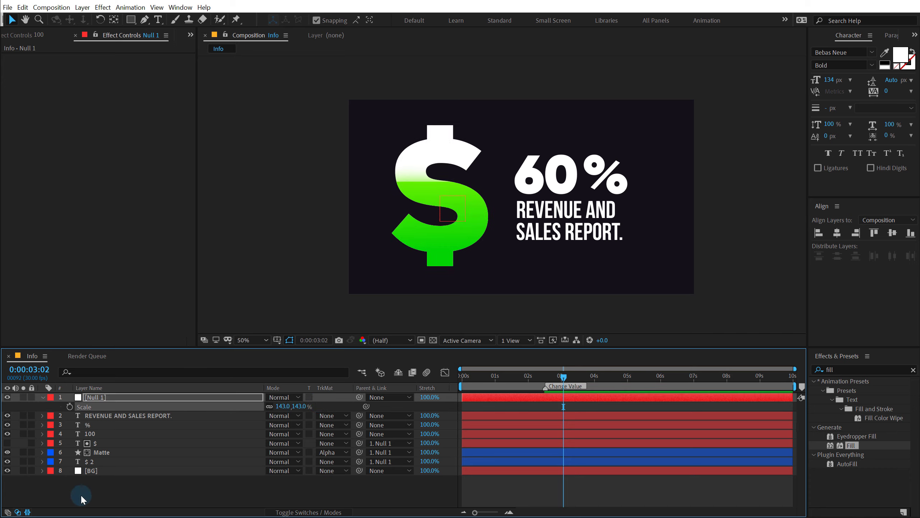
pyautogui.click(7, 397)
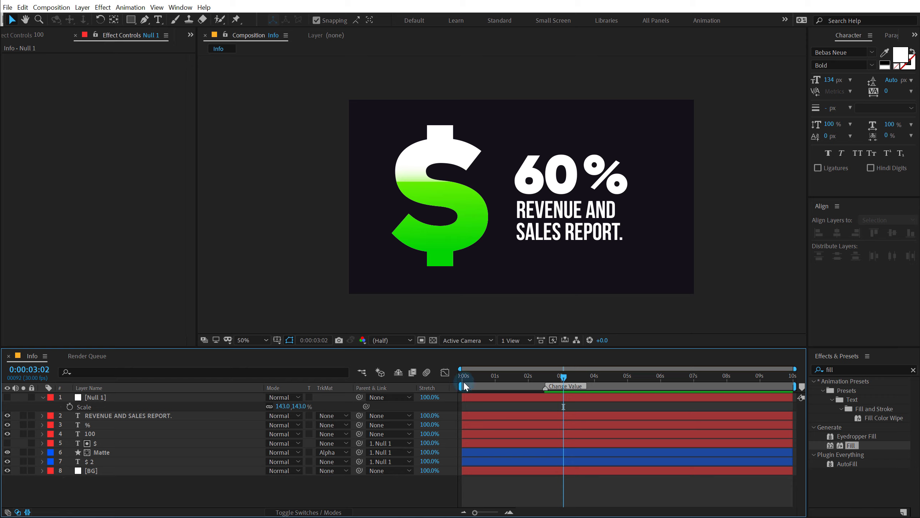
# Step: Review the opening of the animation, then collapse the null layer's properties and deselect everything
pyautogui.moveTo(463, 386); pyautogui.dragTo(550, 391)
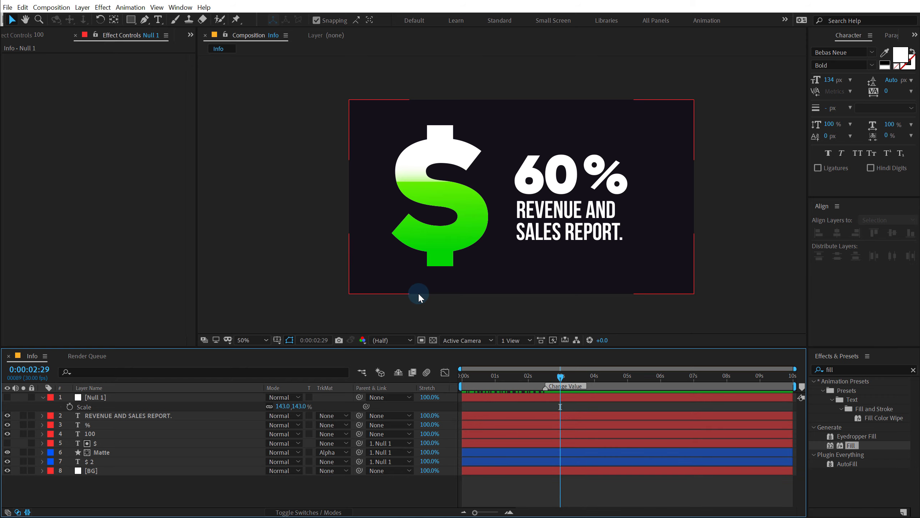
pyautogui.click(113, 509)
pyautogui.click(42, 396)
pyautogui.click(105, 468)
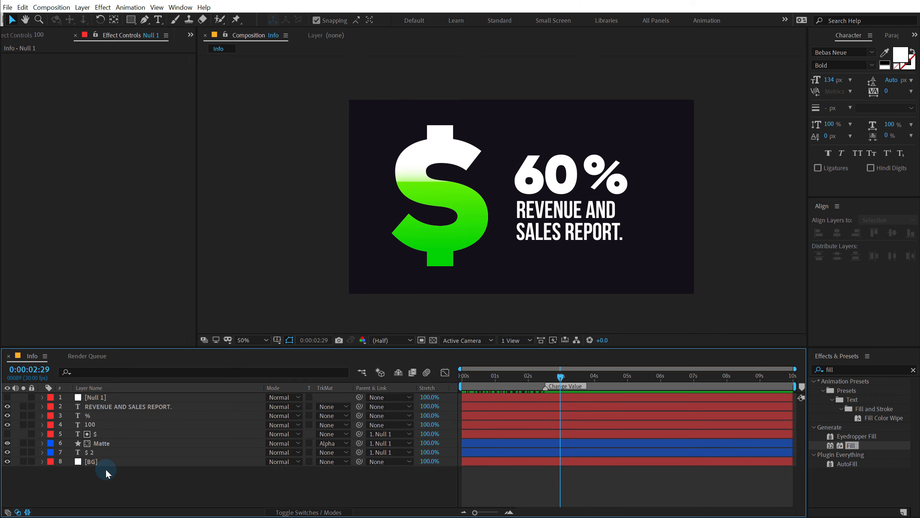
# Step: Duplicate the "$ 2" layer and place the copy at the composition's right side, below "$ 2" in the layer stack
pyautogui.click(101, 453)
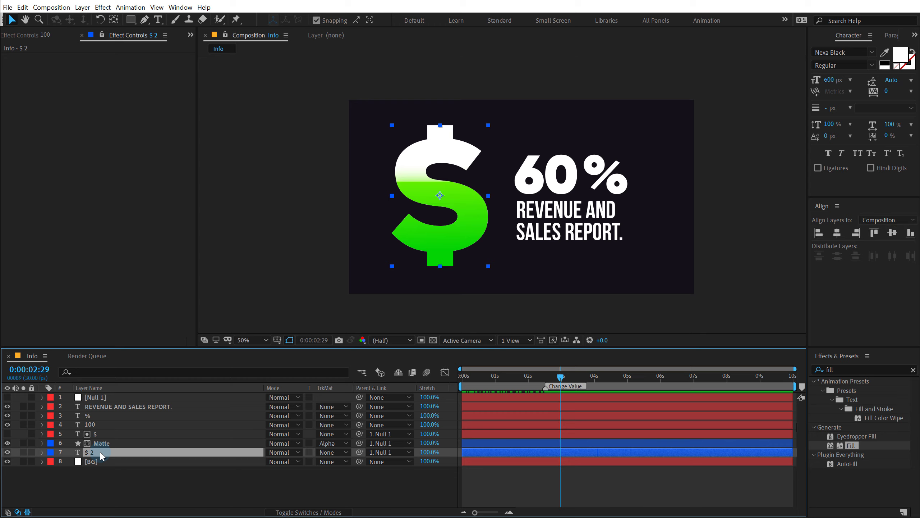
pyautogui.hotkey('ctrl', 'd')
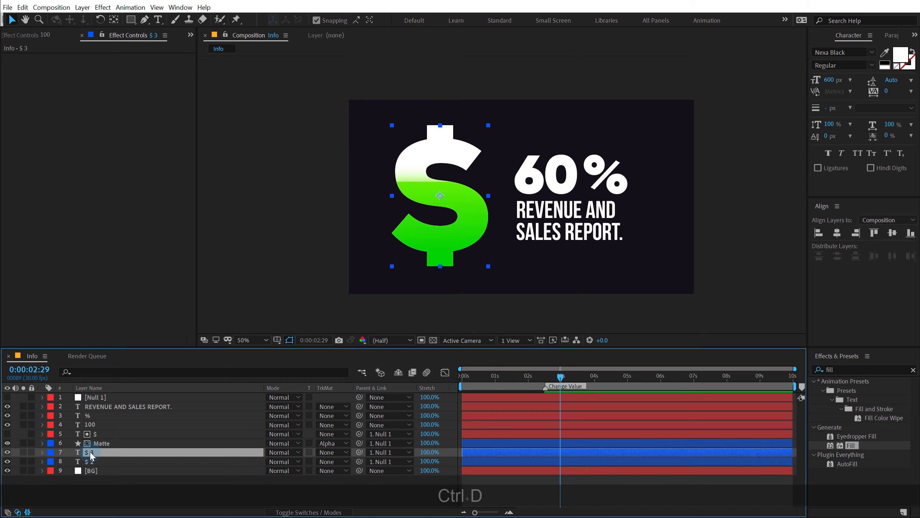
pyautogui.moveTo(467, 225); pyautogui.dragTo(673, 226)
# Step: Swap the fill and stroke of the "$ 3" copy and set its white outline to 2 px
pyautogui.click(913, 52)
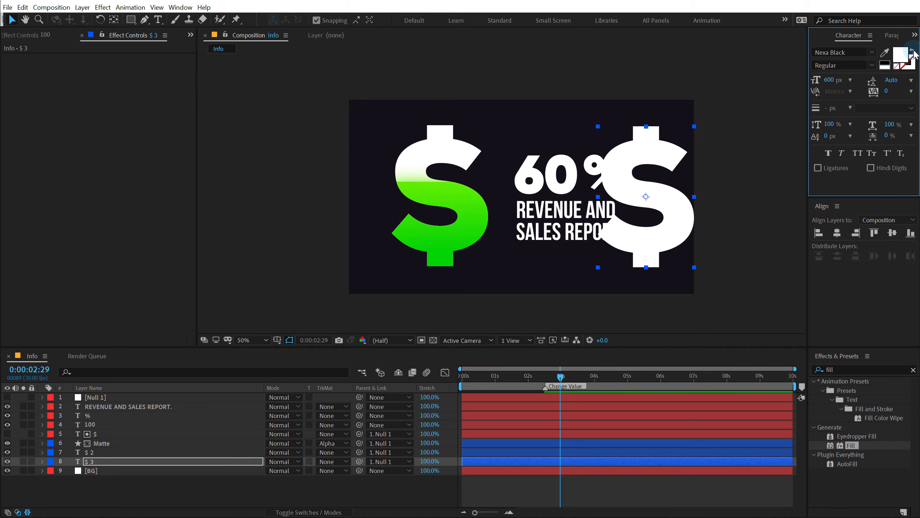
pyautogui.click(828, 108)
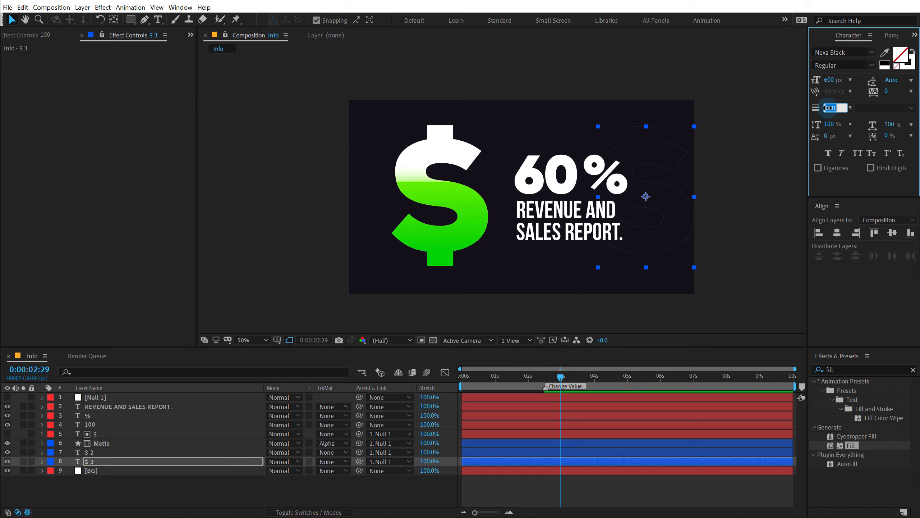
pyautogui.write('2')
pyautogui.press('Return')
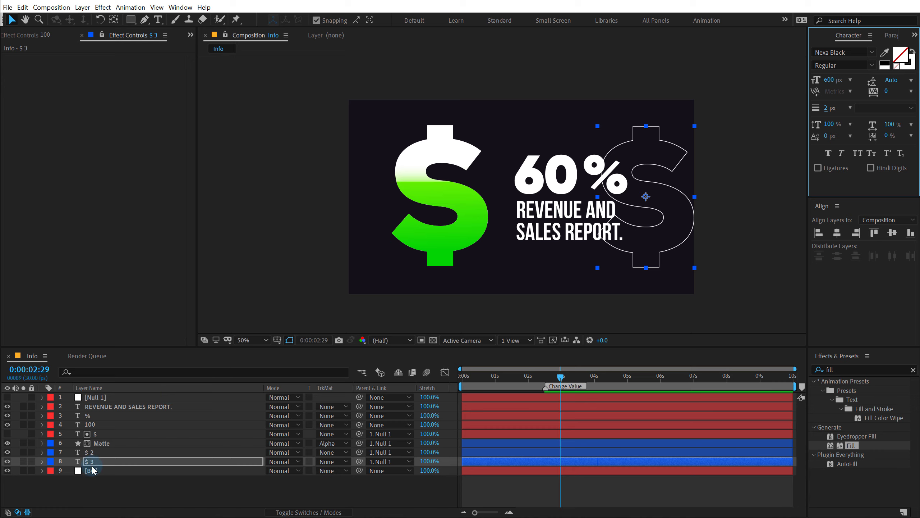
# Step: Scale the outlined "$ 3" layer up to 249%
pyautogui.click(93, 462)
pyautogui.press('s')
pyautogui.moveTo(302, 471); pyautogui.dragTo(356, 470)
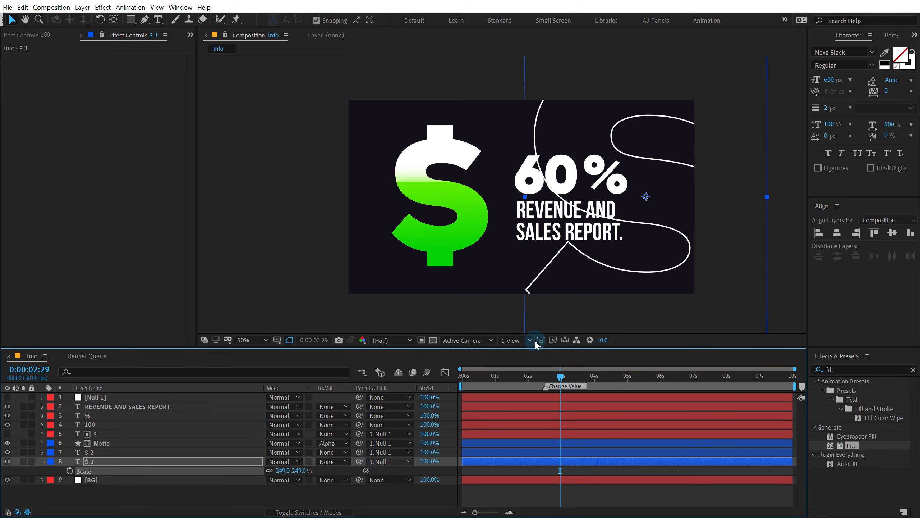
# Step: Try a stroke width of 1.5 px on the outlined "$ 3" layer
pyautogui.click(826, 111)
pyautogui.write('1.5')
pyautogui.press('Return')
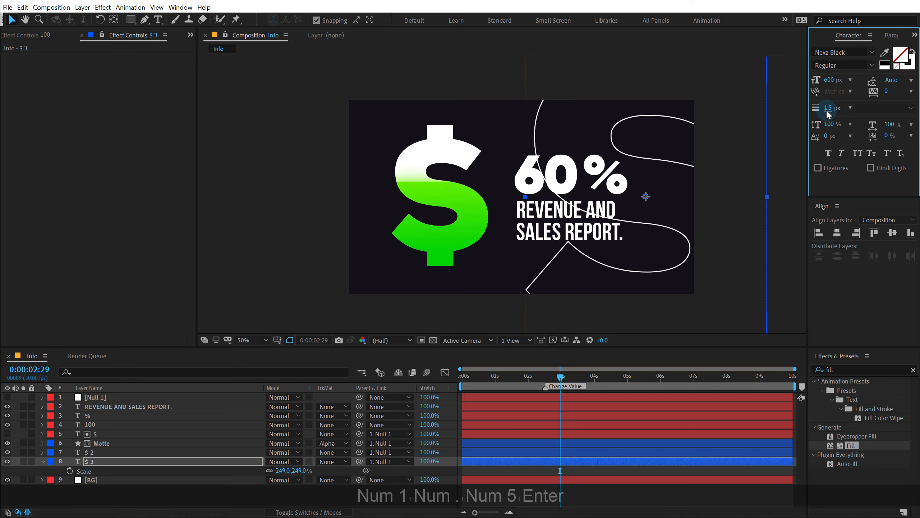
# Step: Set the stroke width of the "$ 3" outline to 1 px and inspect it at 100% magnification
pyautogui.click(827, 108)
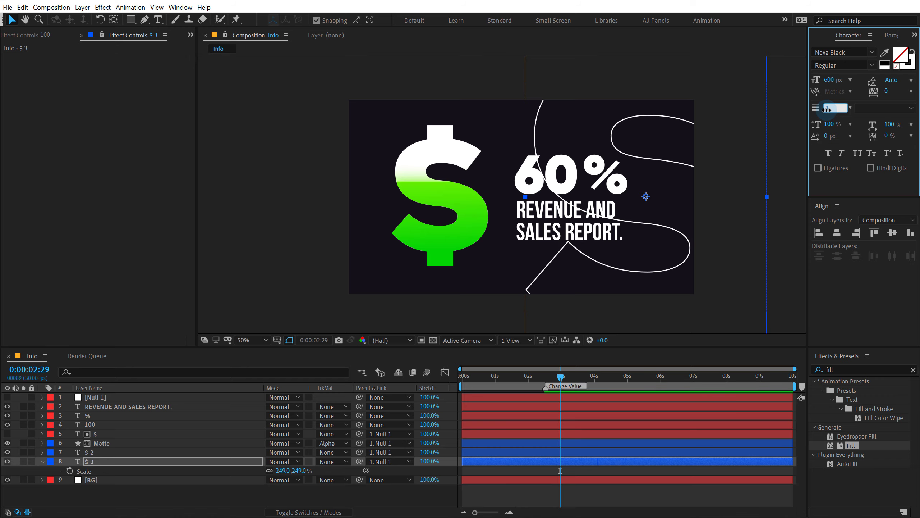
pyautogui.write('1')
pyautogui.press('Return')
pyautogui.press('.')
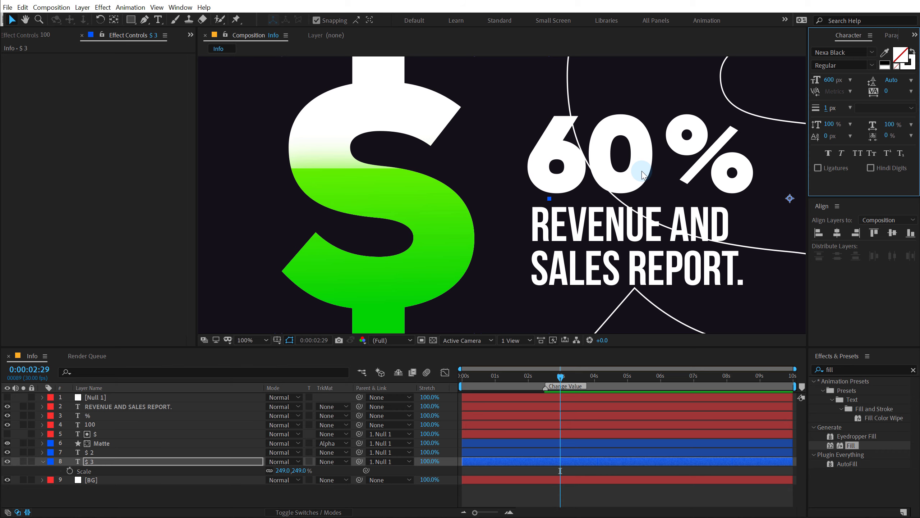
pyautogui.press(',')
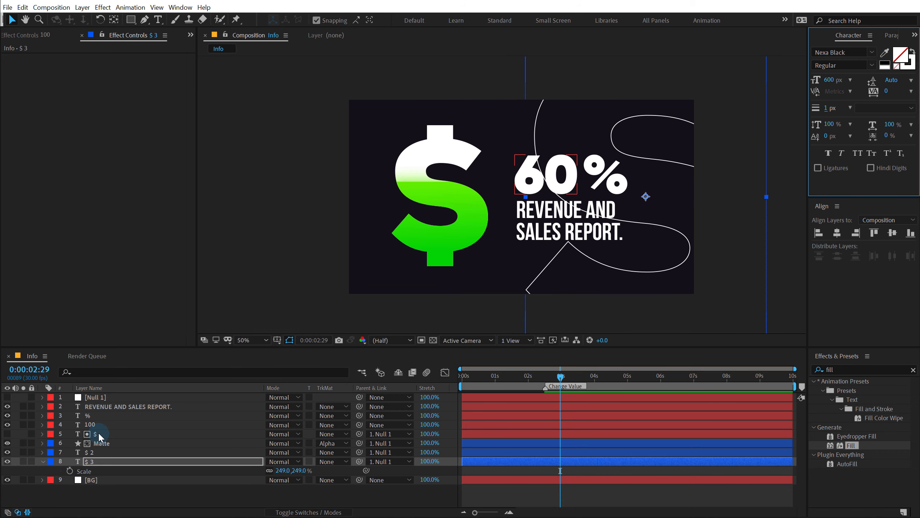
# Step: Copy the Gradient Ramp effect from the "Matte" layer onto the "$ 3" outline layer
pyautogui.click(99, 443)
pyautogui.click(49, 143)
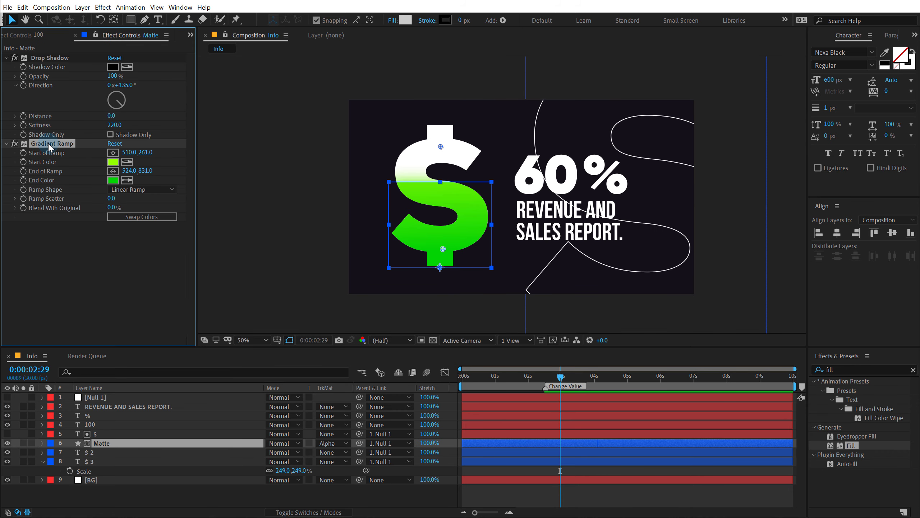
pyautogui.click(95, 461)
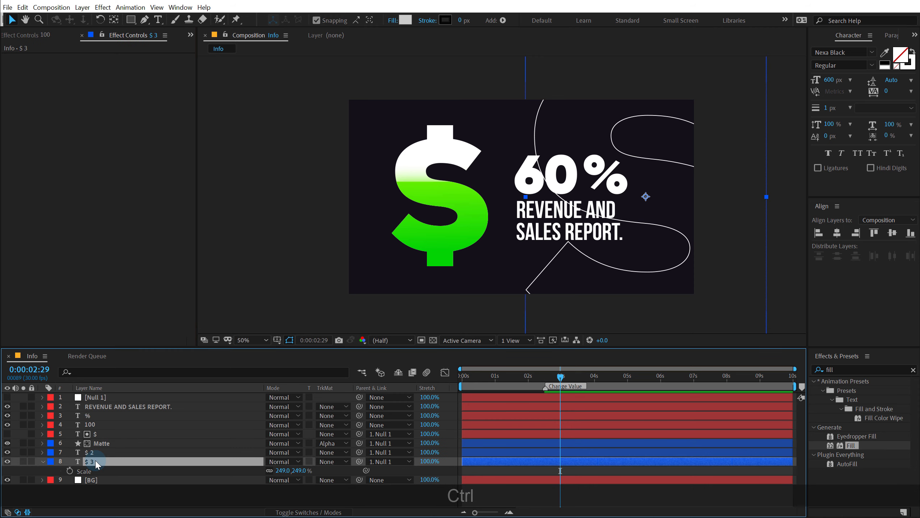
pyautogui.hotkey('ctrl', 'v')
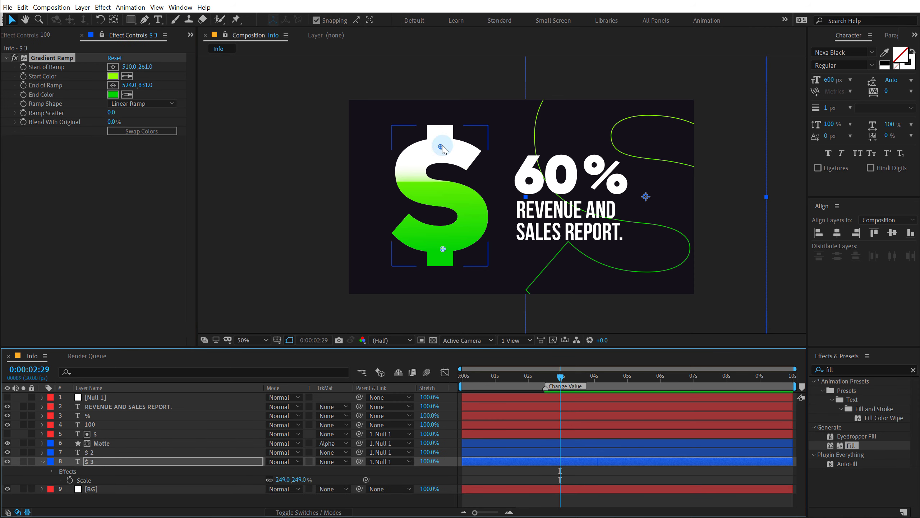
# Step: Move the "$ 3" gradient's start point to 1074, 9 and its end point to 1926, 1117, then collapse the layer
pyautogui.moveTo(442, 146); pyautogui.dragTo(542, 101)
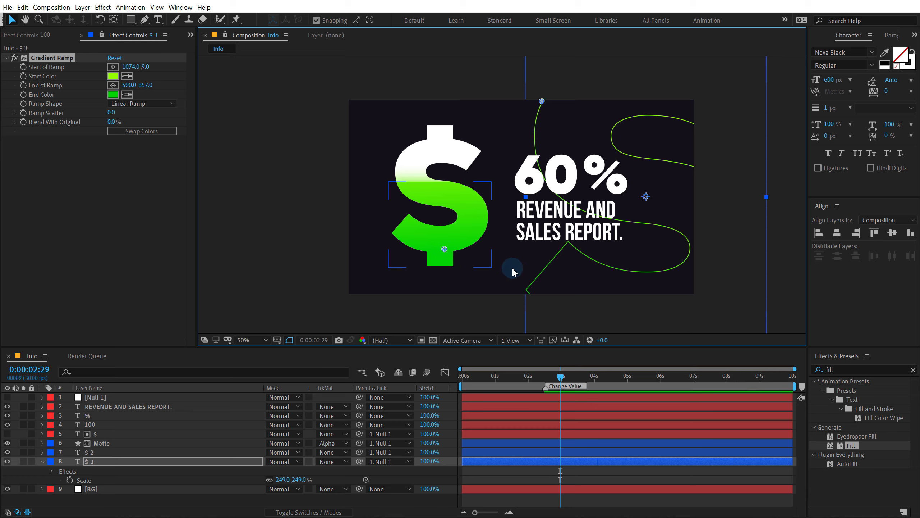
pyautogui.moveTo(512, 267); pyautogui.dragTo(696, 300)
pyautogui.click(212, 497)
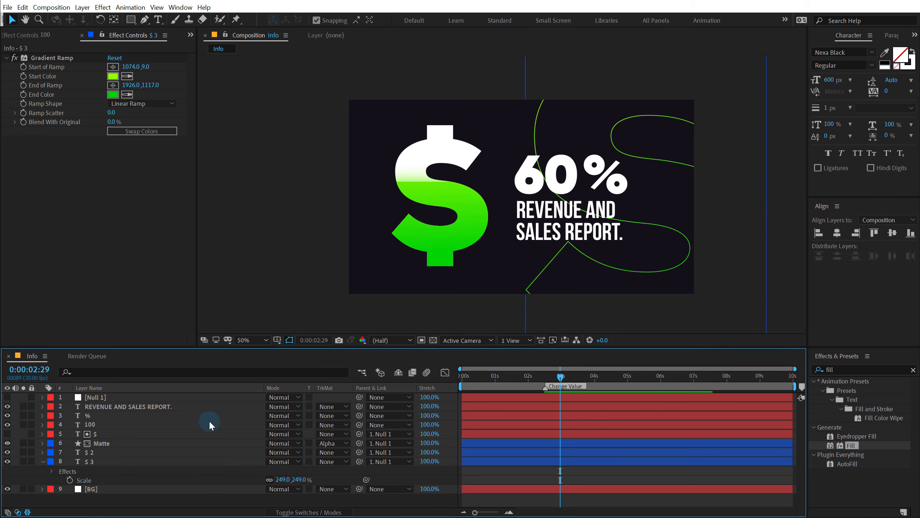
pyautogui.click(45, 434)
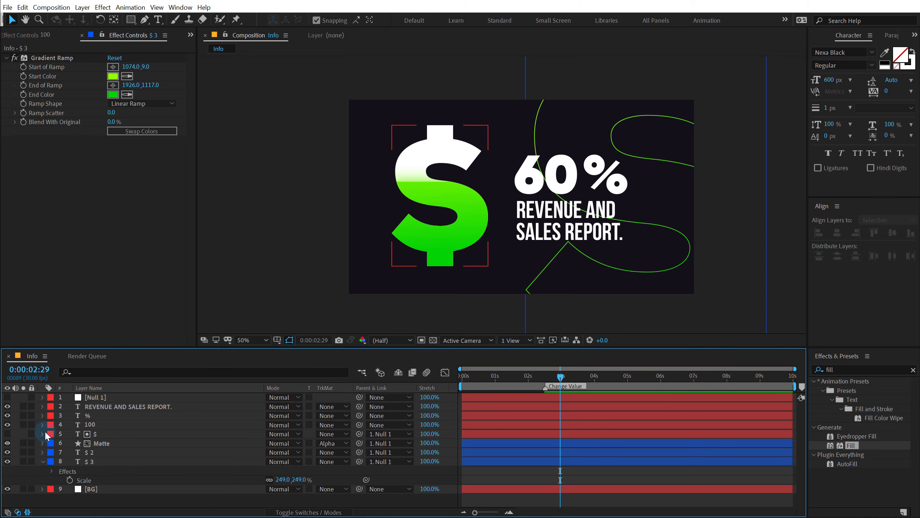
pyautogui.click(43, 462)
# Step: Add the "Video" footage to the composition directly above "BG" and scale it to 52%
pyautogui.click(39, 35)
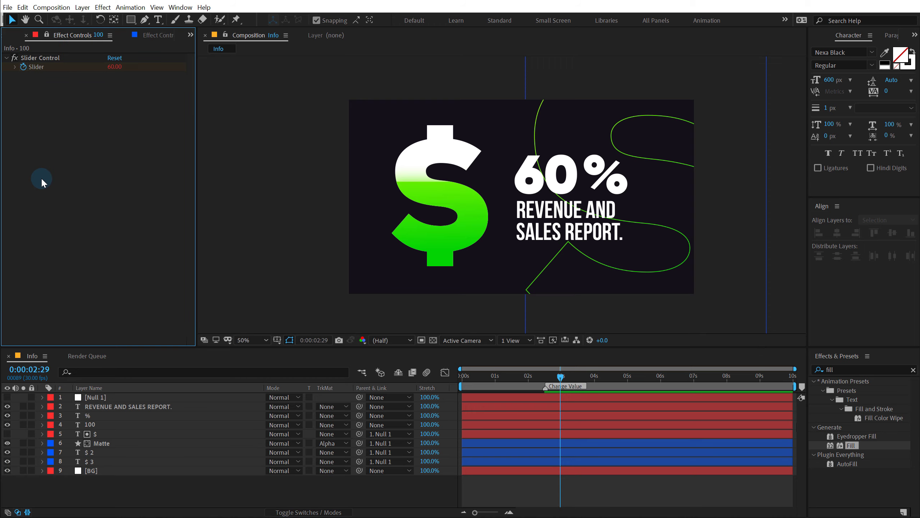
pyautogui.click(18, 35)
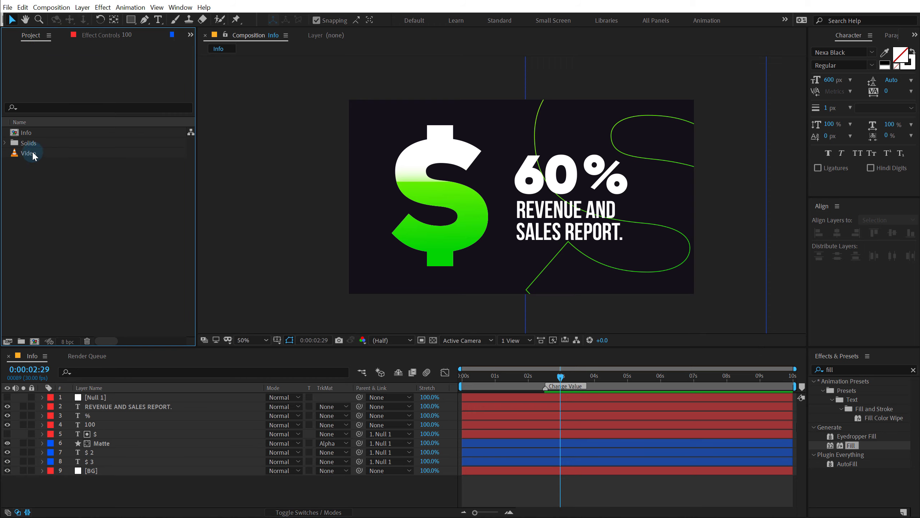
pyautogui.moveTo(32, 154); pyautogui.dragTo(109, 470)
pyautogui.press('s')
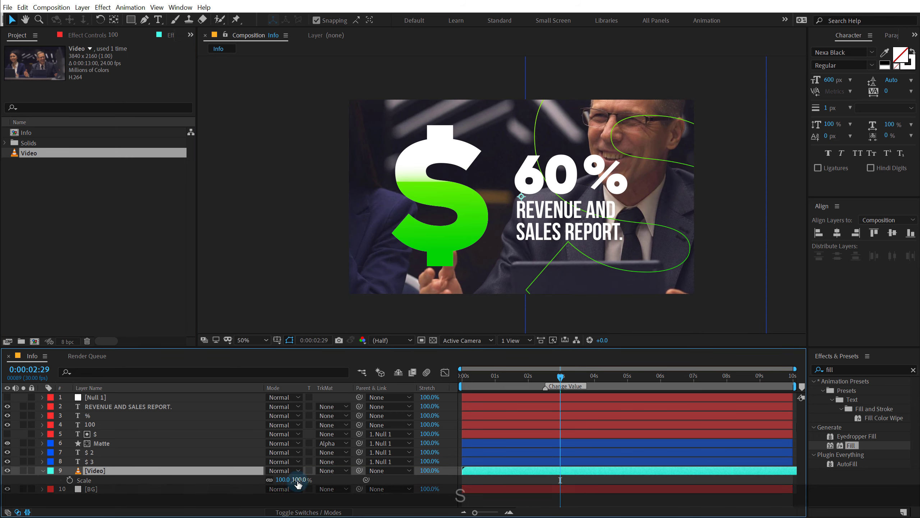
pyautogui.moveTo(297, 485); pyautogui.dragTo(35, 492)
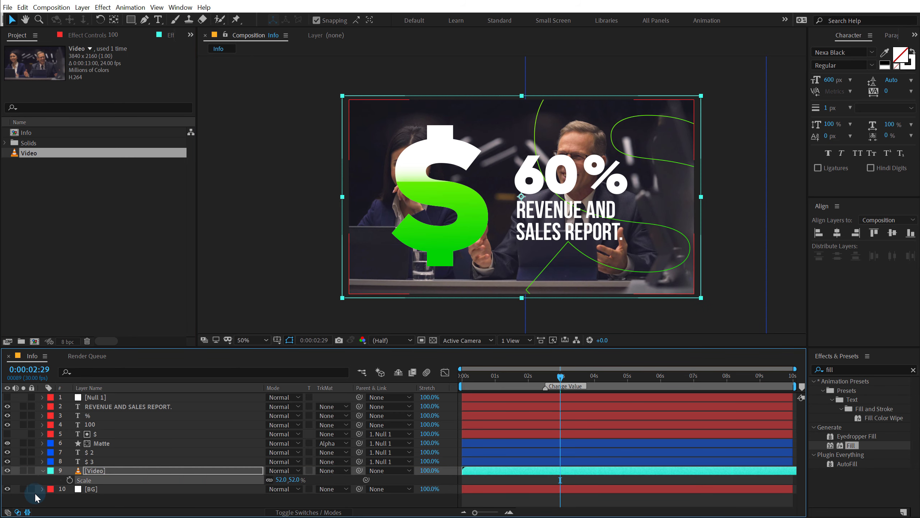
# Step: Set the "Video" layer's opacity to 10% and preview the opening of the animation
pyautogui.click(107, 472)
pyautogui.press('t')
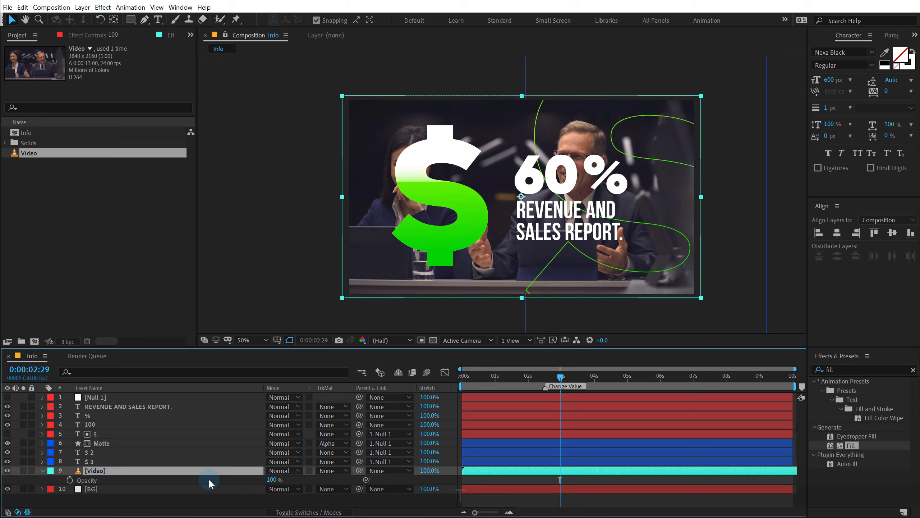
pyautogui.click(276, 479)
pyautogui.write('10')
pyautogui.press('Return')
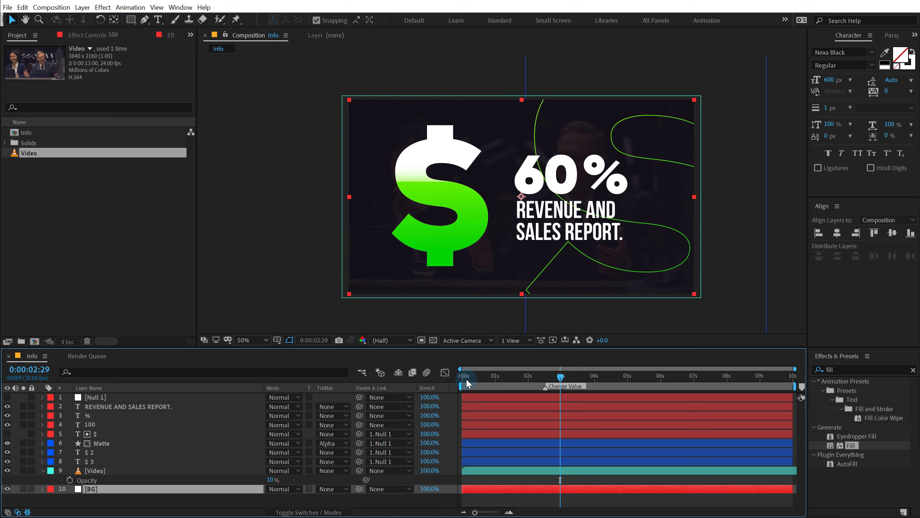
pyautogui.moveTo(469, 377); pyautogui.dragTo(557, 388)
pyautogui.hotkey('ctrl', 'shift', 'h')
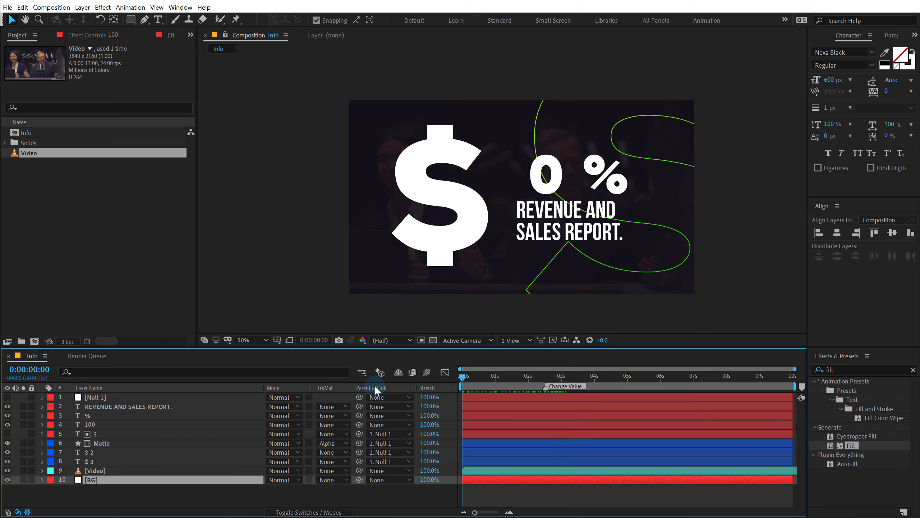
# Step: Hide the Parent & Link and Stretch columns, show the layer switches and narrow the layer name column
pyautogui.rightClick(374, 386)
pyautogui.click(381, 392)
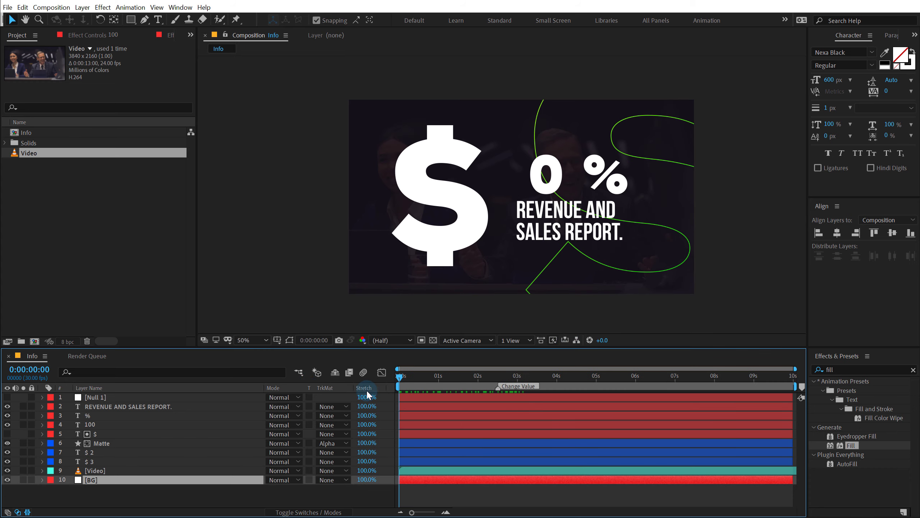
pyautogui.rightClick(367, 390)
pyautogui.click(381, 391)
pyautogui.click(196, 490)
pyautogui.press('F4')
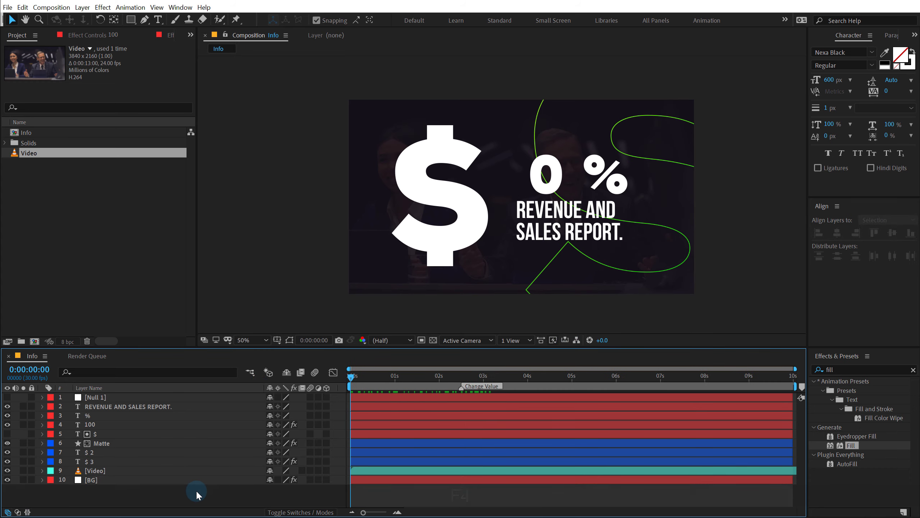
pyautogui.moveTo(265, 388); pyautogui.dragTo(225, 391)
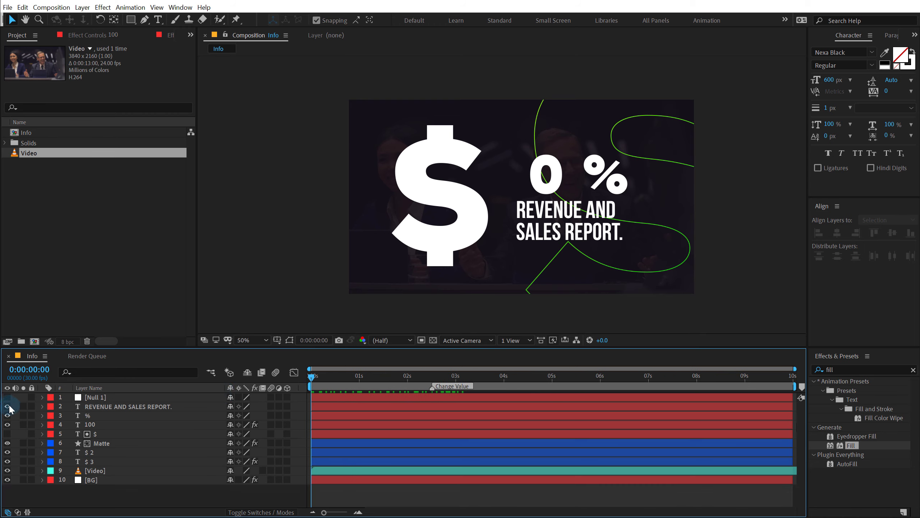
# Step: Hide all layers except "Video" and "BG"
pyautogui.moveTo(7, 406); pyautogui.dragTo(8, 473)
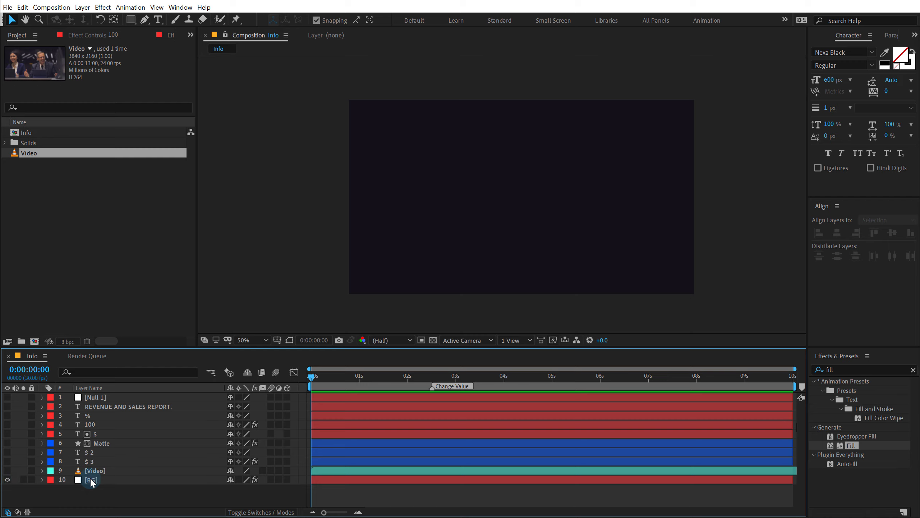
pyautogui.click(7, 470)
pyautogui.click(136, 480)
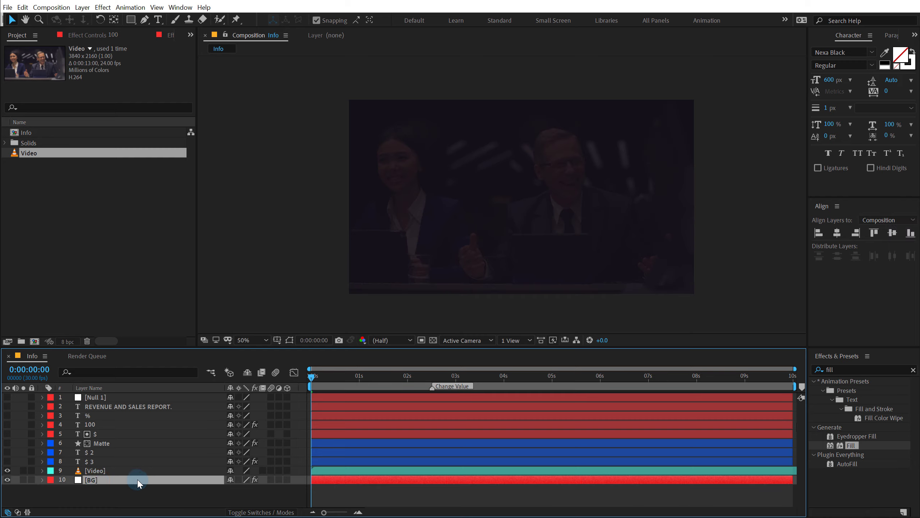
pyautogui.press('F4')
pyautogui.click(292, 480)
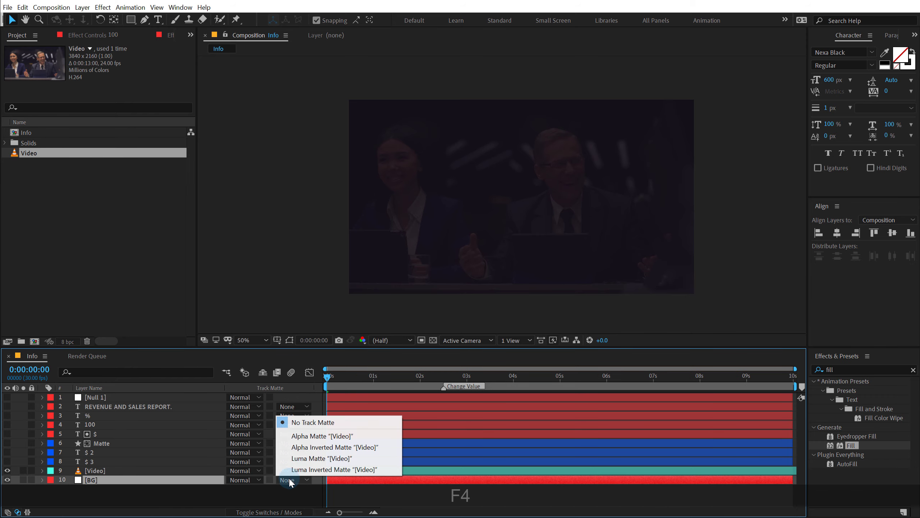
pyautogui.click(303, 436)
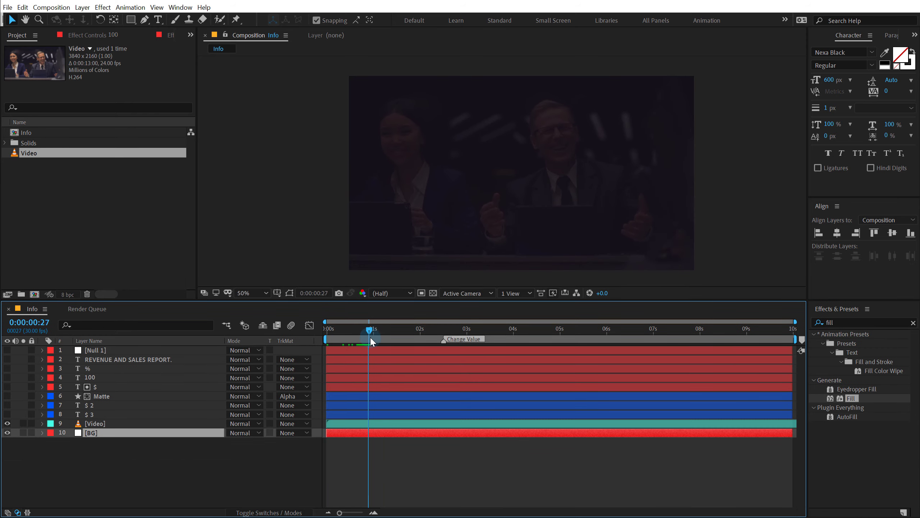
# Step: Keyframe the "BG" layer's position from below the frame at 0 s to 960, 540 at 1 s, and preview the slide-up
pyautogui.moveTo(369, 331); pyautogui.dragTo(374, 331)
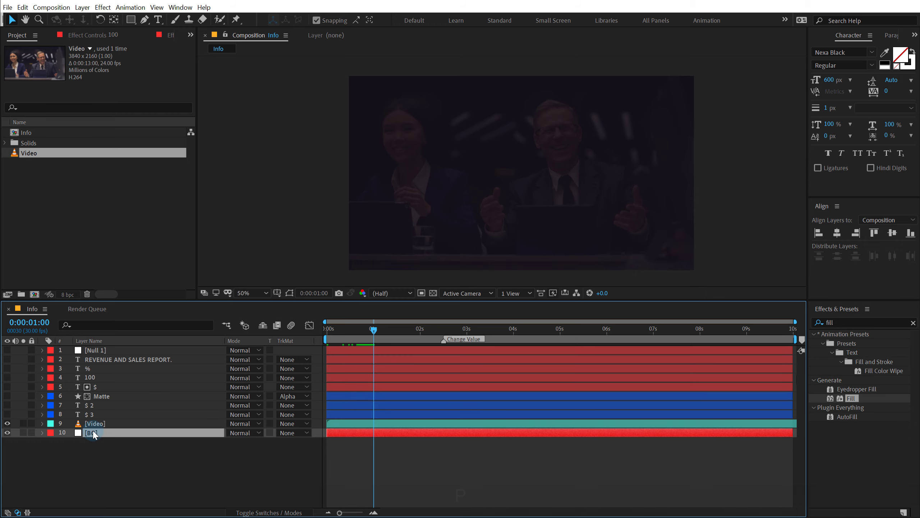
pyautogui.press('p')
pyautogui.click(70, 441)
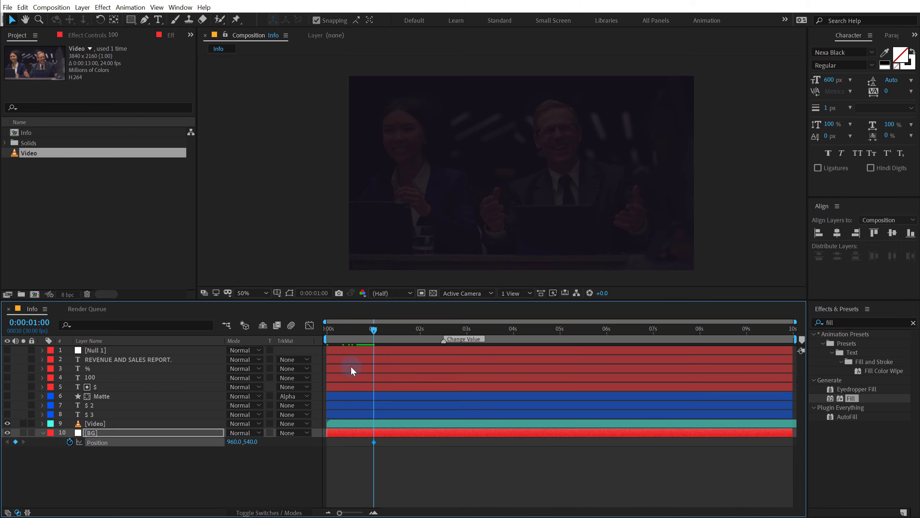
pyautogui.moveTo(352, 331); pyautogui.dragTo(327, 330)
pyautogui.moveTo(500, 175); pyautogui.dragTo(478, 351)
pyautogui.press('space')
pyautogui.press('space')
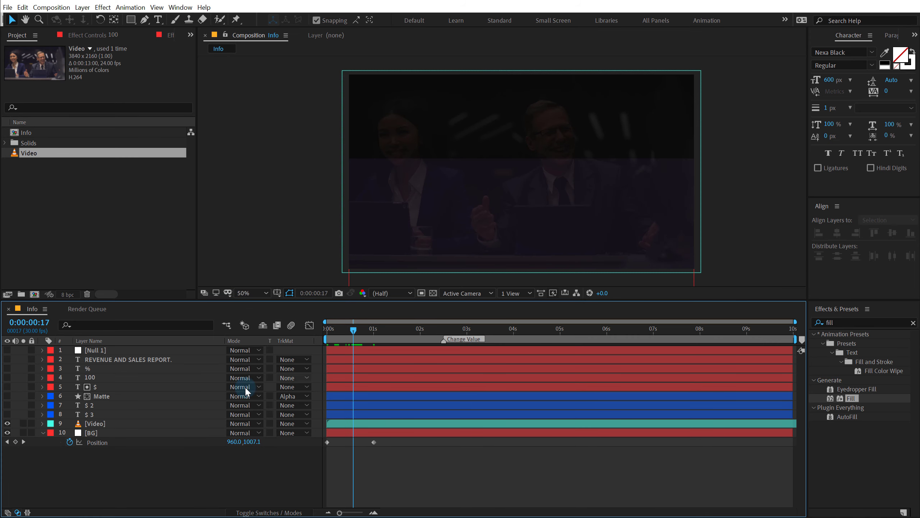
# Step: Place the "Video" layer below "BG", set its track matte to Alpha Matte and preview the masked video reveal
pyautogui.moveTo(91, 423); pyautogui.dragTo(96, 462)
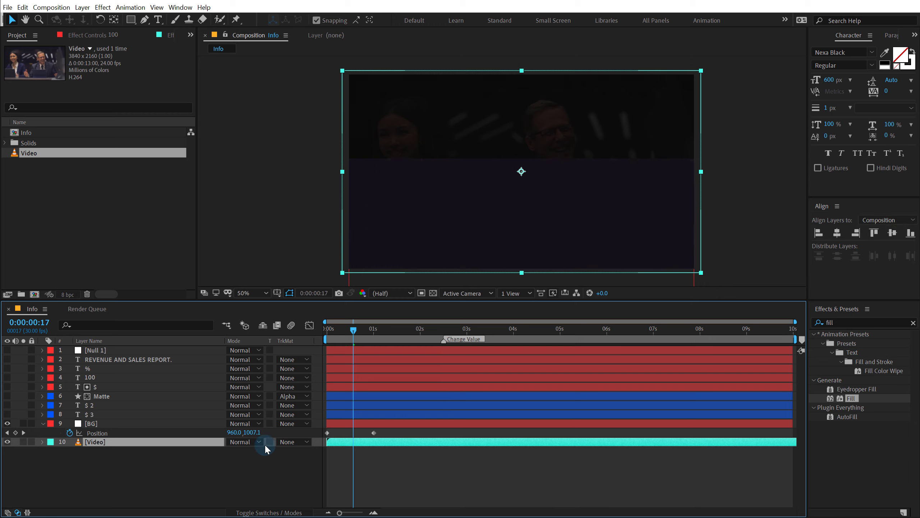
pyautogui.click(288, 442)
pyautogui.click(306, 465)
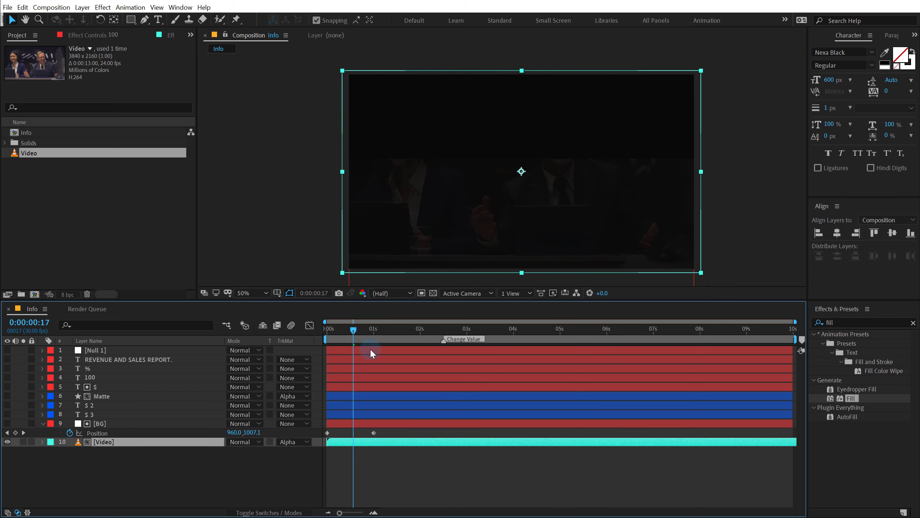
pyautogui.moveTo(354, 332); pyautogui.dragTo(390, 343)
# Step: Duplicate the "BG" layer, make the copy visible beneath "Video", preview the result and collapse the original's properties
pyautogui.click(103, 422)
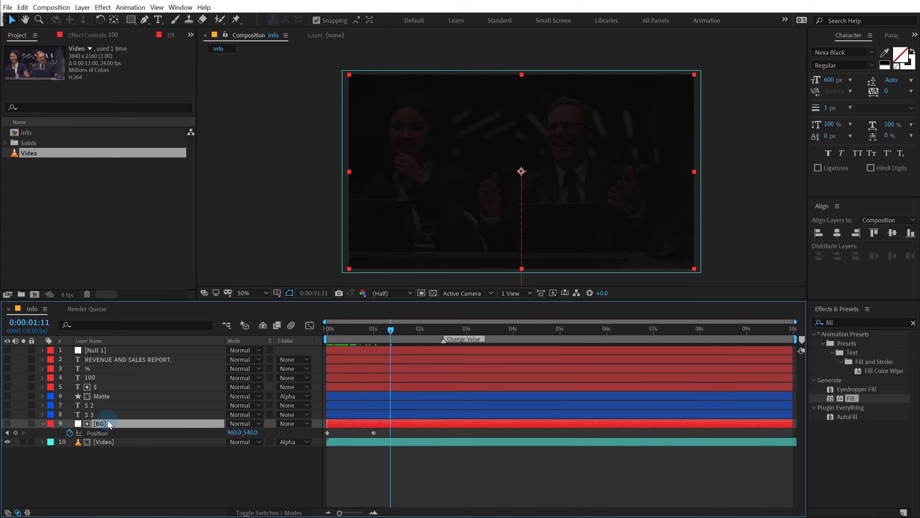
pyautogui.hotkey('ctrl', 'd')
pyautogui.click(8, 423)
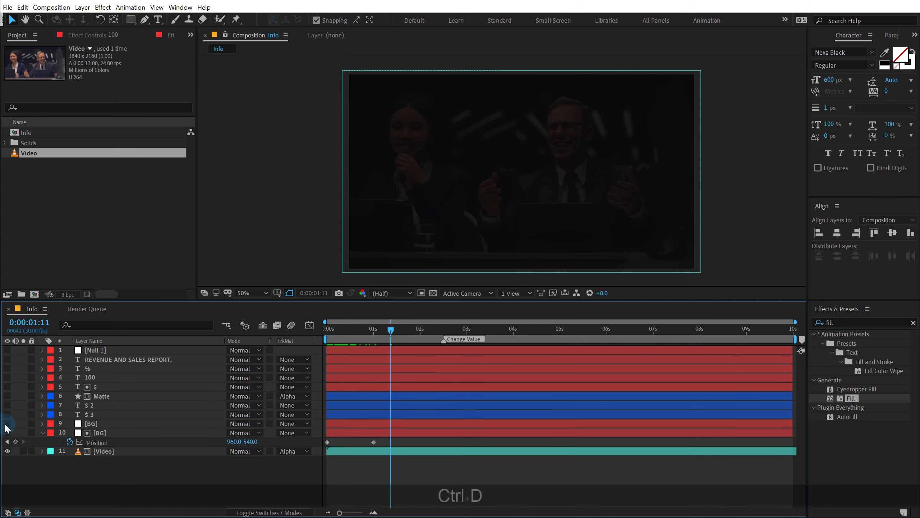
pyautogui.moveTo(96, 422); pyautogui.dragTo(87, 479)
pyautogui.click(87, 479)
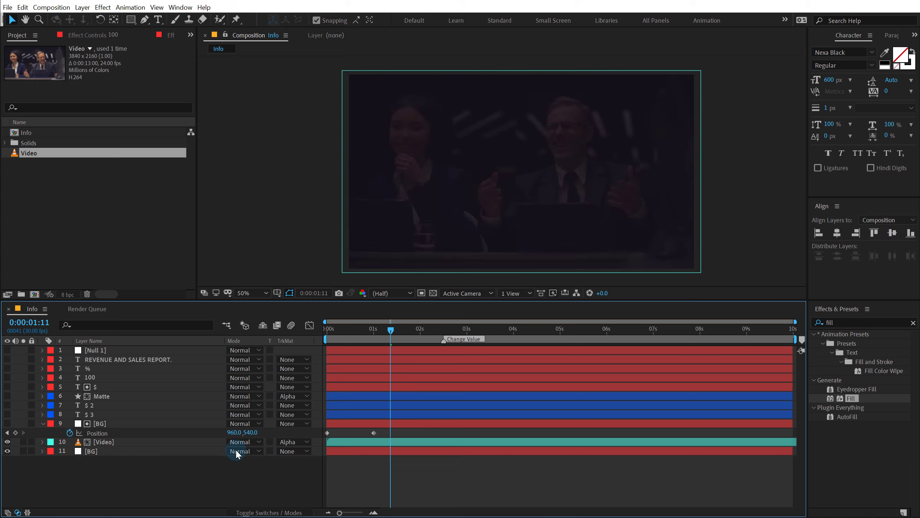
pyautogui.moveTo(375, 326); pyautogui.dragTo(396, 344)
pyautogui.click(43, 423)
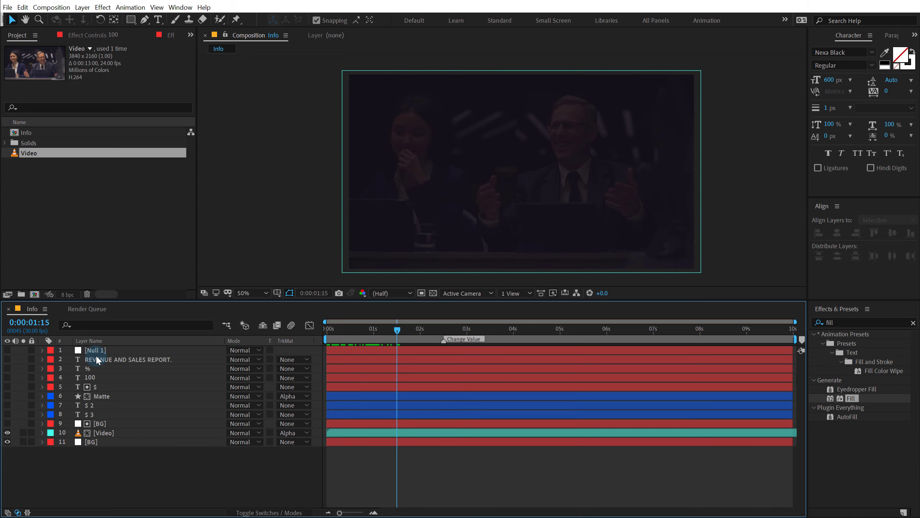
# Step: Make the "Null 1", "$", "Matte" and "$ 2" layers visible
pyautogui.click(96, 349)
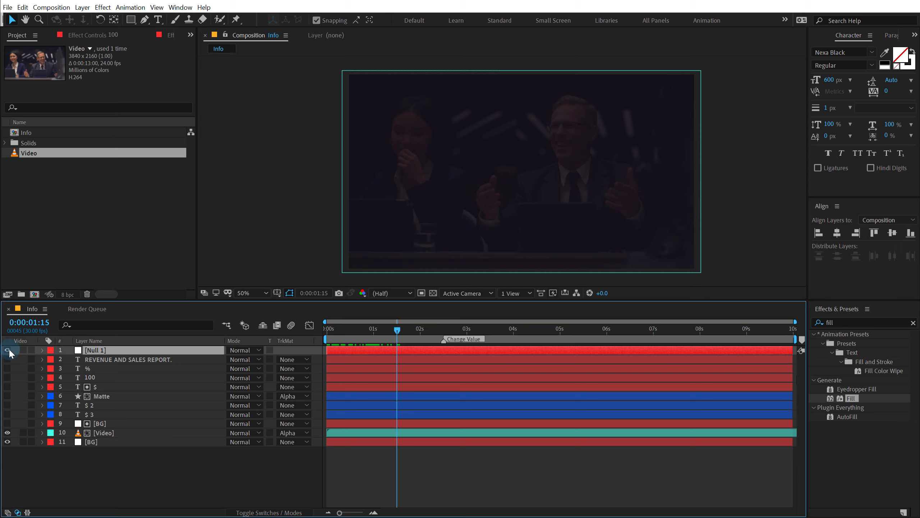
pyautogui.click(96, 396)
pyautogui.keyDown('shift'); pyautogui.click(21, 387); pyautogui.keyUp('shift')
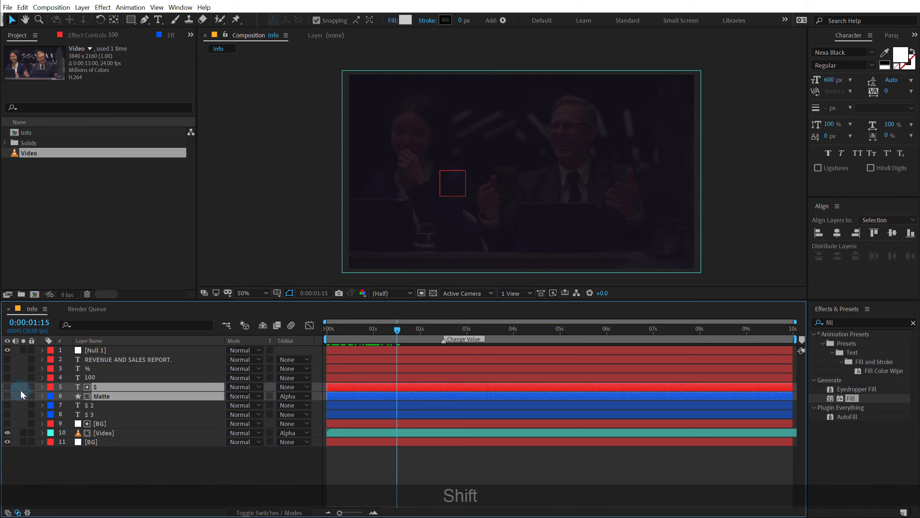
pyautogui.keyDown('ctrl'); pyautogui.click(92, 404); pyautogui.keyUp('ctrl')
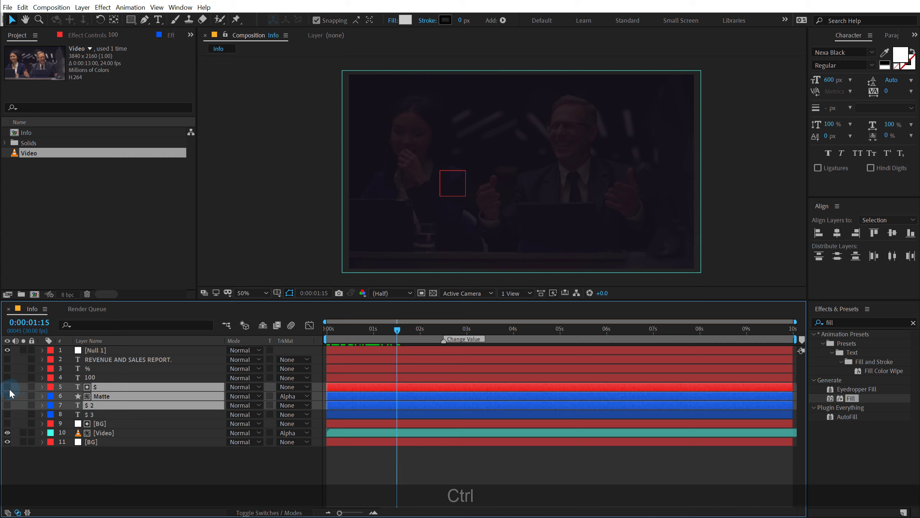
# Step: Label the "$", "Matte" and "$ 2" layers yellow, and hide the "$" layer that serves as matte
pyautogui.click(50, 387)
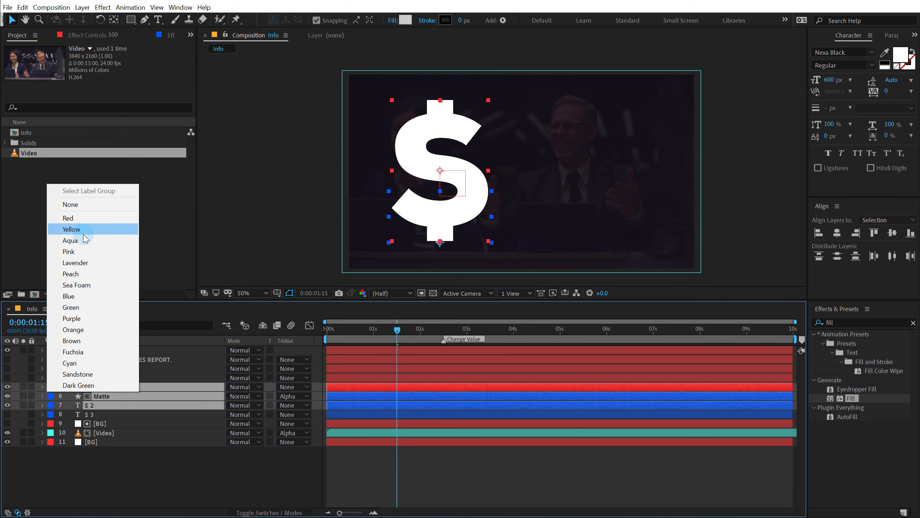
pyautogui.click(108, 229)
pyautogui.click(102, 498)
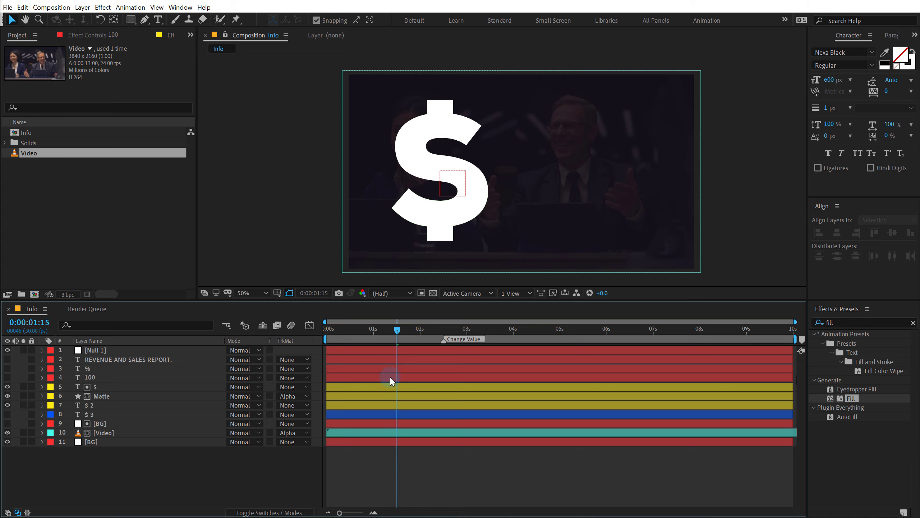
pyautogui.moveTo(395, 330); pyautogui.dragTo(423, 328)
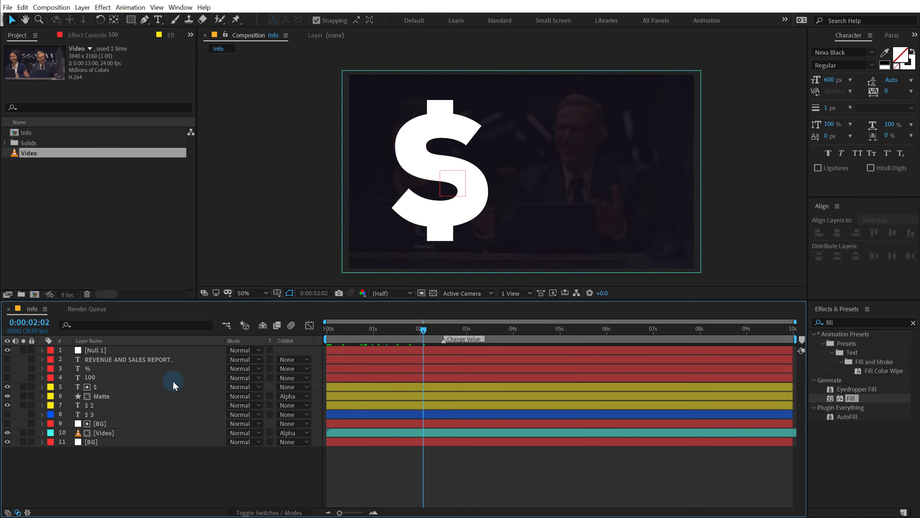
pyautogui.click(7, 386)
# Step: Add position and rotation keyframes to "Null 1" at 0:00:01:15
pyautogui.moveTo(403, 326)
pyautogui.mouseDown()
pyautogui.moveTo(351, 328)
pyautogui.moveTo(399, 341)
pyautogui.mouseUp()
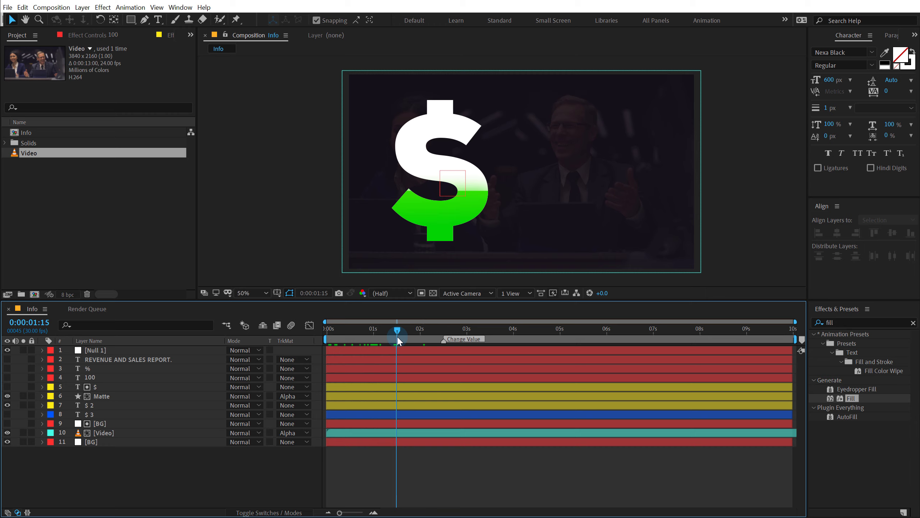
pyautogui.click(105, 350)
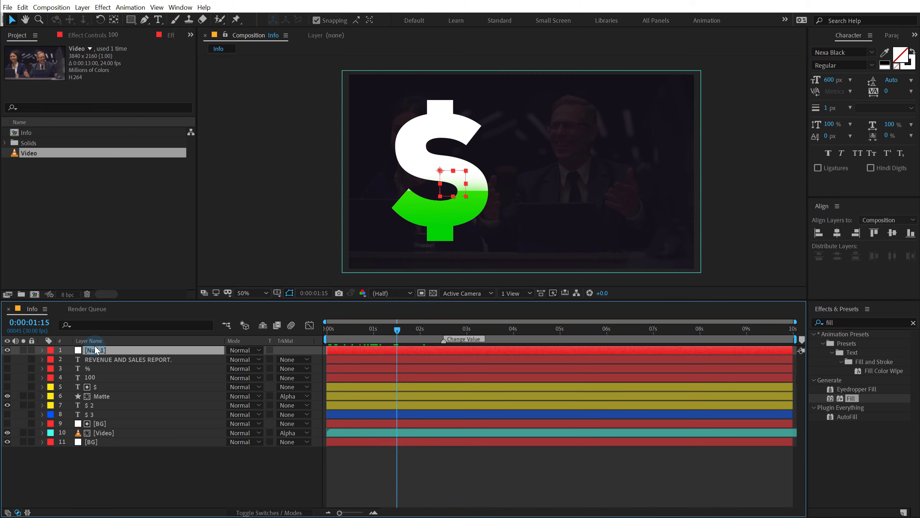
pyautogui.press('p')
pyautogui.click(70, 359)
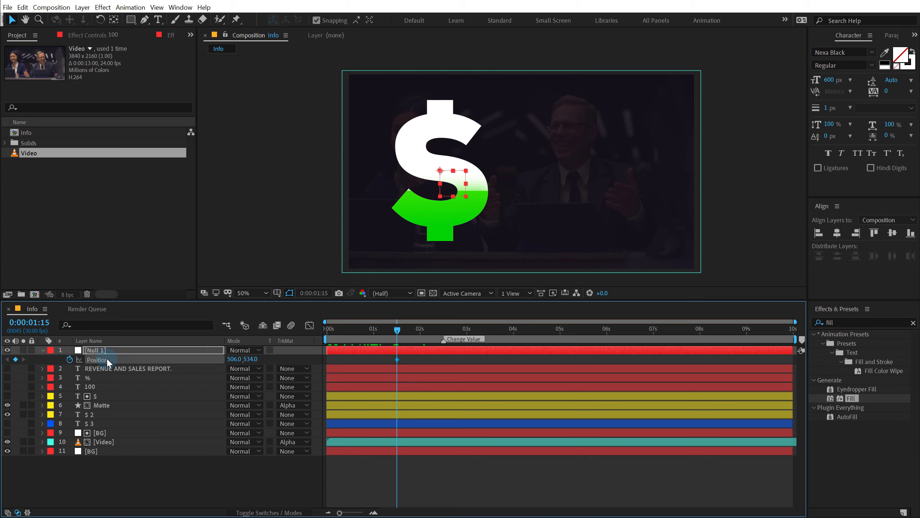
pyautogui.press('r')
pyautogui.click(70, 359)
pyautogui.press('u')
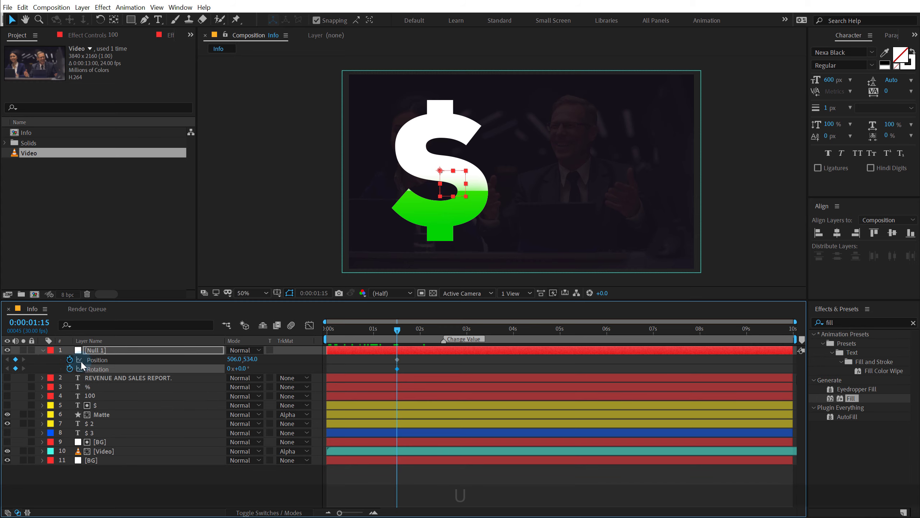
# Step: Keyframe "Null 1" at 0 s tilted counter-clockwise and below the frame, and preview the dollar sign's entrance
pyautogui.moveTo(381, 331); pyautogui.dragTo(290, 344)
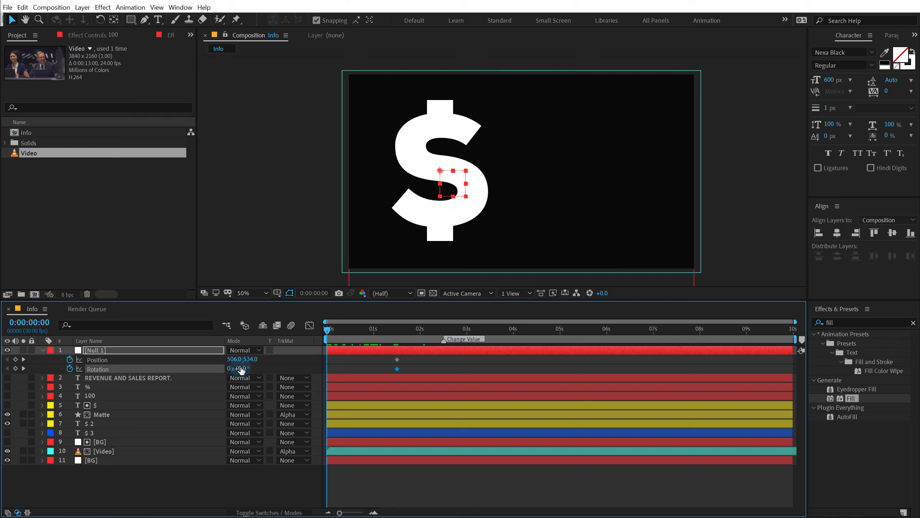
pyautogui.moveTo(242, 369); pyautogui.dragTo(309, 306)
pyautogui.moveTo(250, 358); pyautogui.dragTo(381, 329)
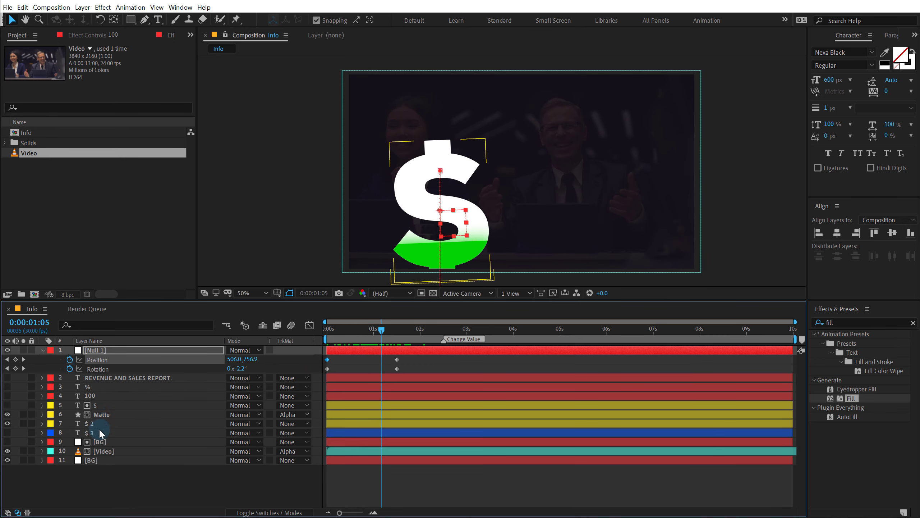
pyautogui.moveTo(378, 330); pyautogui.dragTo(389, 329)
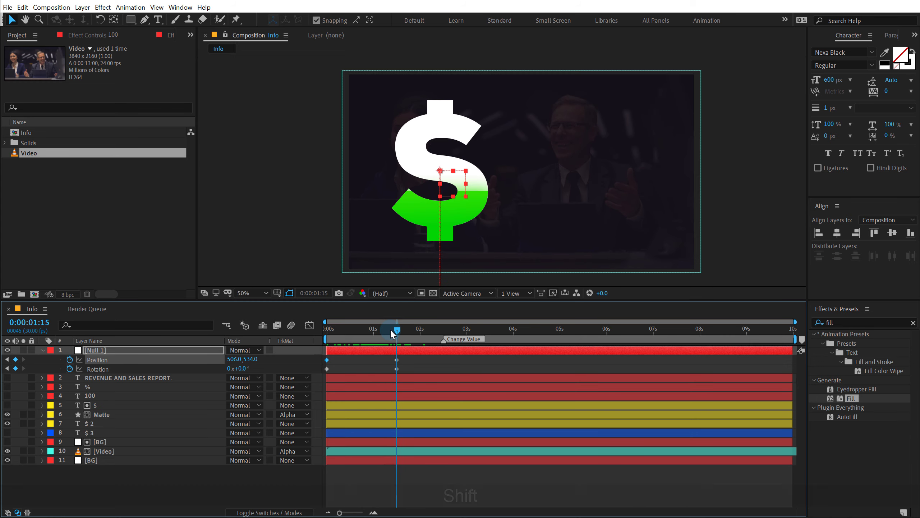
# Step: Shift the "$", "Matte" and "$ 2" layers to start at 0:00:01:15
pyautogui.click(94, 404)
pyautogui.keyDown('shift'); pyautogui.click(90, 422); pyautogui.keyUp('shift')
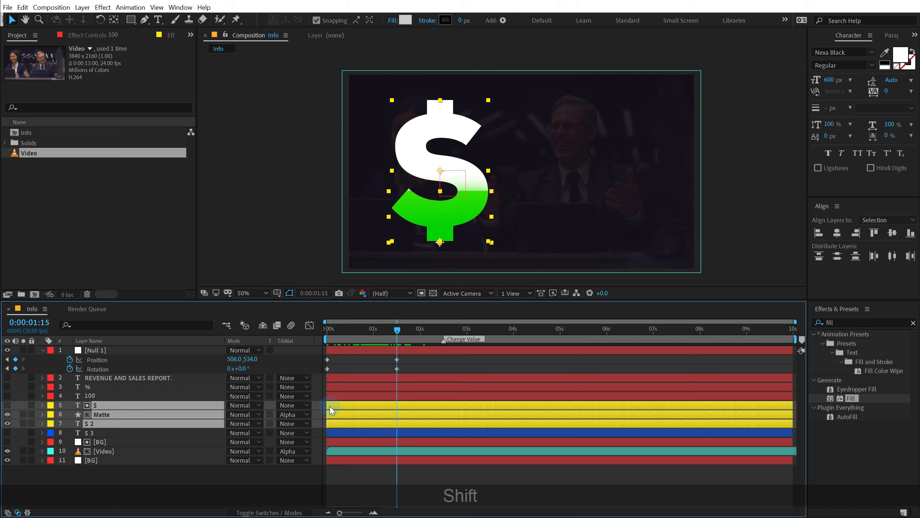
pyautogui.moveTo(330, 406); pyautogui.dragTo(401, 413)
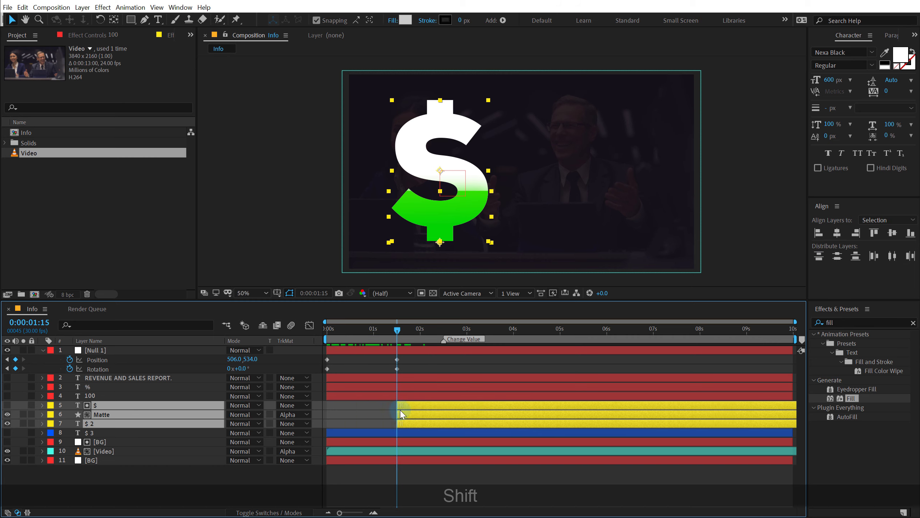
# Step: Show the "%" and "100" layers and shift both to start at 0:00:01:15
pyautogui.click(96, 400)
pyautogui.keyDown('ctrl'); pyautogui.click(87, 386); pyautogui.keyUp('ctrl')
pyautogui.click(6, 396)
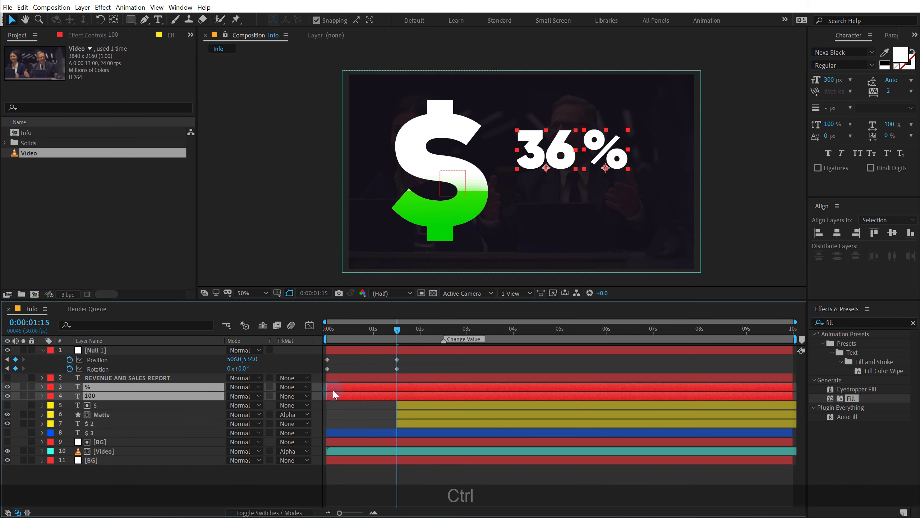
pyautogui.moveTo(351, 393); pyautogui.dragTo(400, 390)
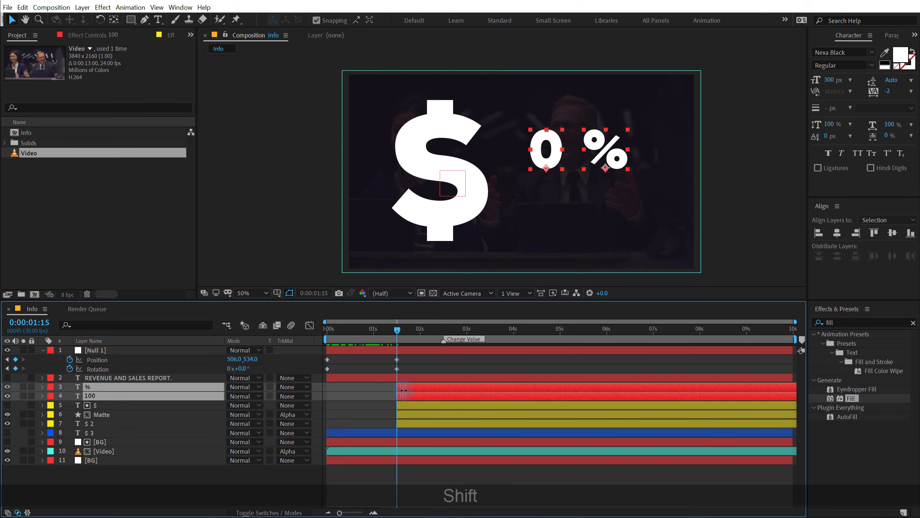
# Step: Extend the "$", "Matte" and "$ 2" layers back to start at 0 s
pyautogui.moveTo(396, 331); pyautogui.dragTo(333, 409)
pyautogui.press('shift')
pyautogui.click(403, 405)
pyautogui.keyDown('shift'); pyautogui.click(403, 425); pyautogui.keyUp('shift')
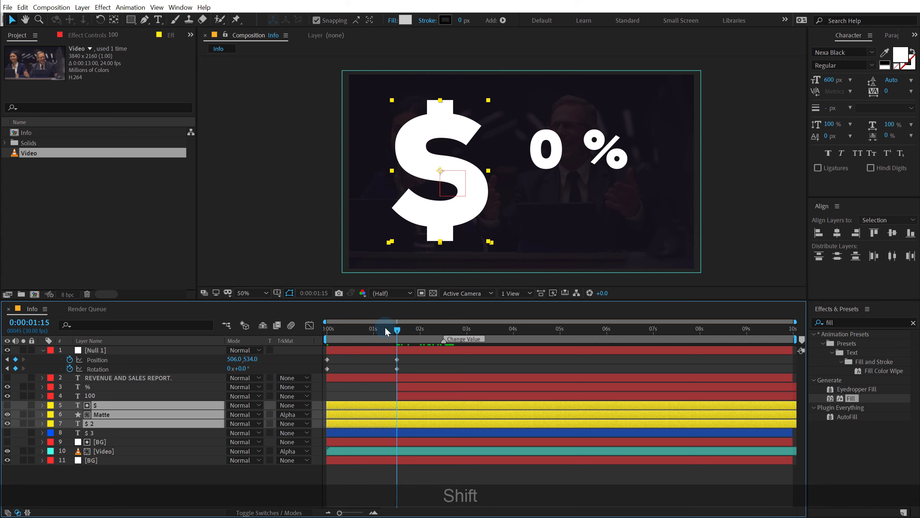
# Step: Reveal the "100" layer's slider keyframes, move the "Change Value" marker to the last one at 4 s and collapse them
pyautogui.moveTo(385, 327); pyautogui.dragTo(445, 343)
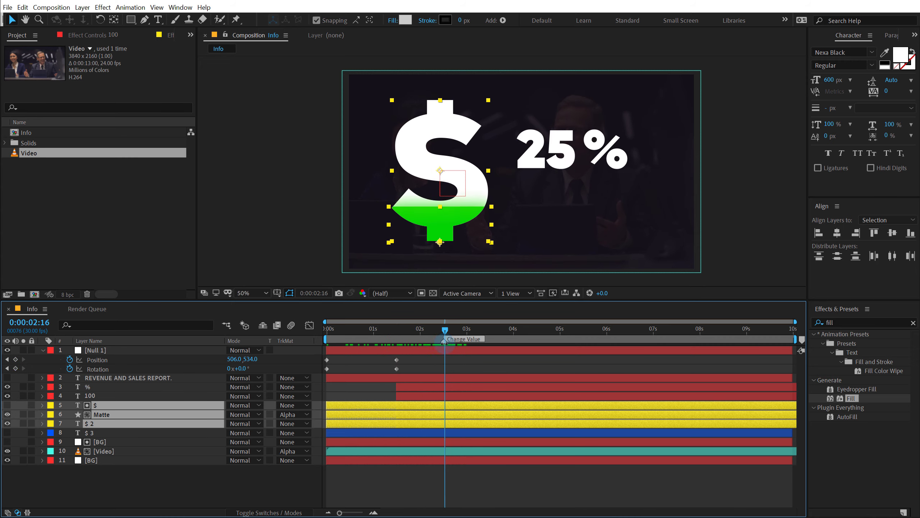
pyautogui.click(94, 395)
pyautogui.press('u')
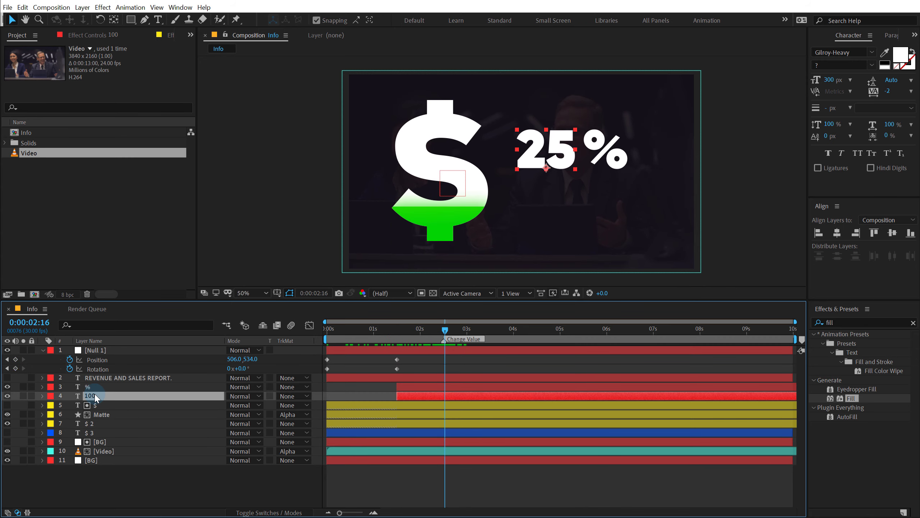
pyautogui.press('shift')
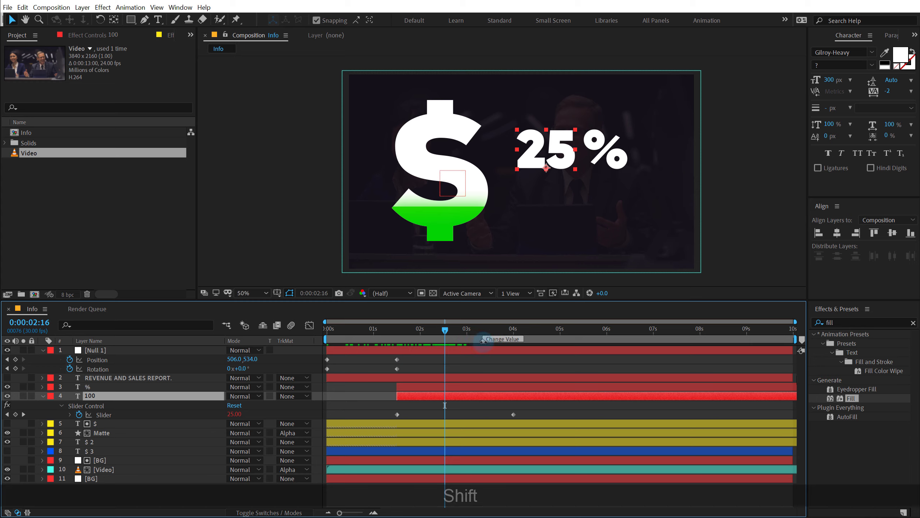
pyautogui.moveTo(499, 341); pyautogui.dragTo(513, 341)
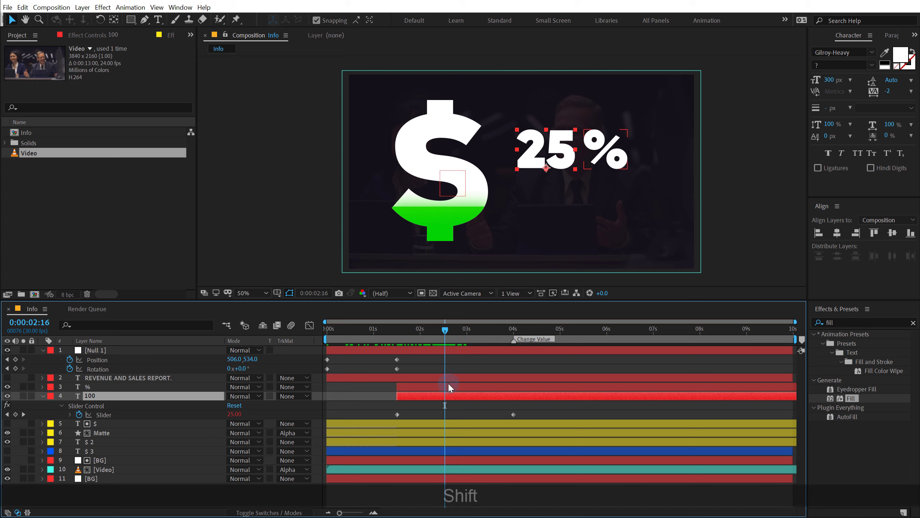
pyautogui.click(42, 395)
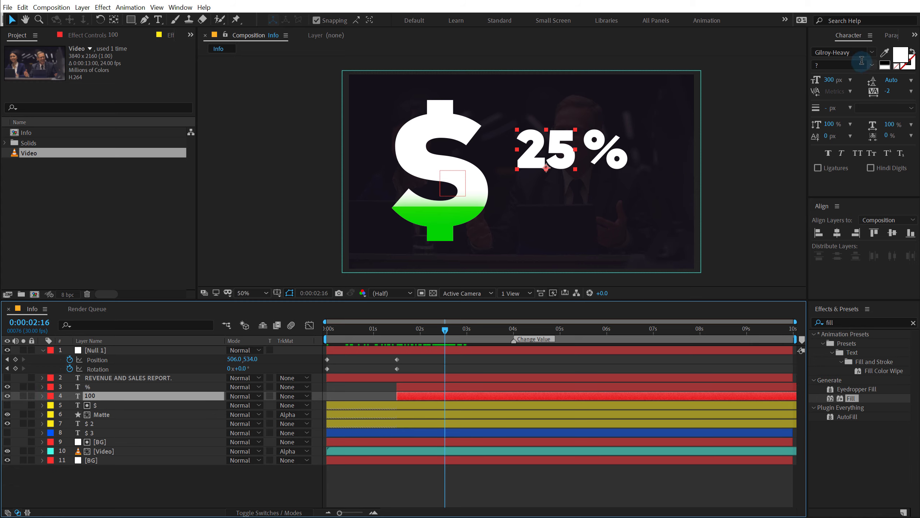
# Step: Set the "100" counter's font to Gilroy-Bold and apply Faux Bold
pyautogui.click(872, 54)
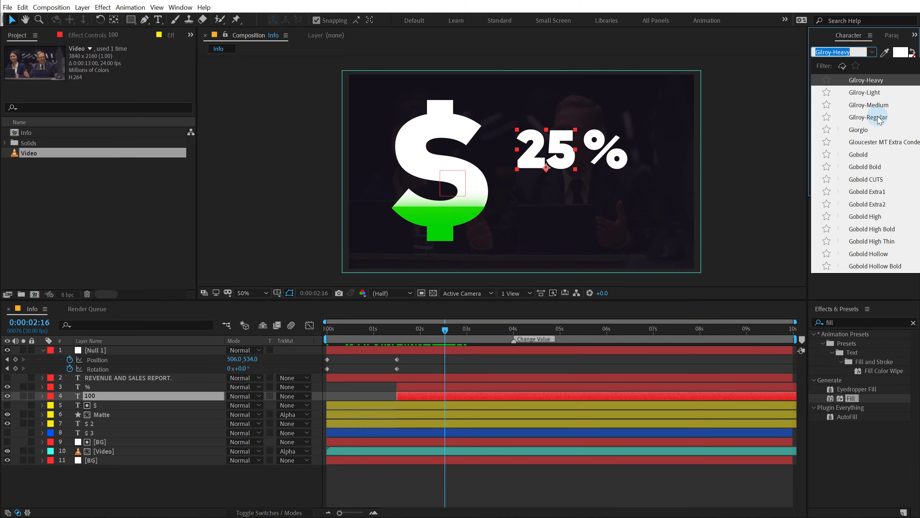
pyautogui.scroll(1, 878, 117)
pyautogui.click(871, 105)
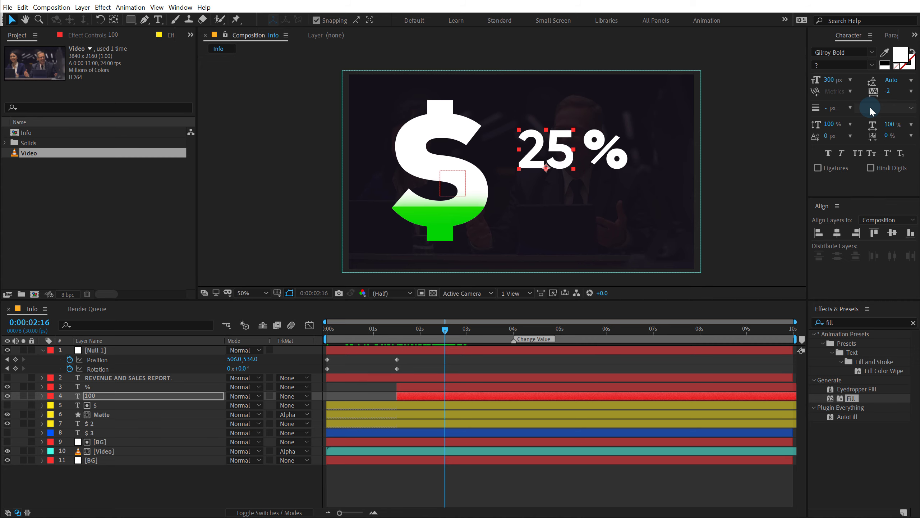
pyautogui.click(830, 152)
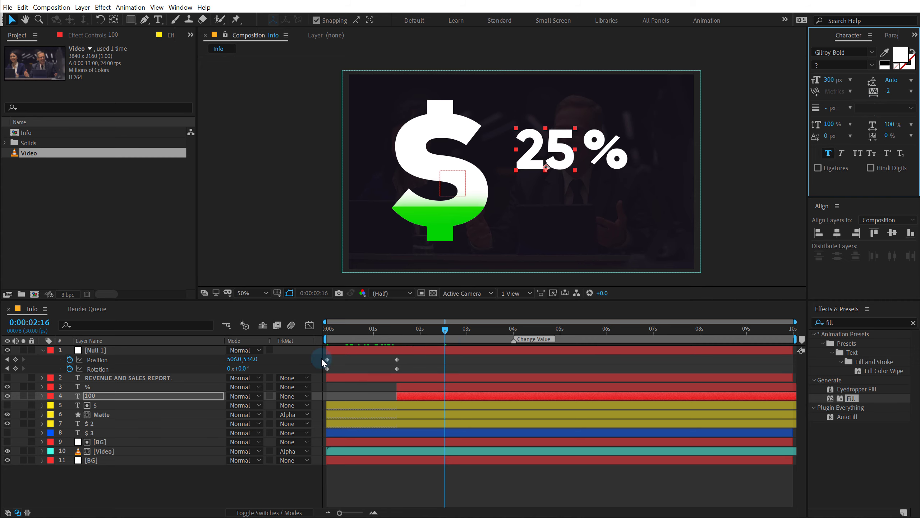
pyautogui.click(144, 485)
# Step: Keyframe the opacity of the "%" and "100" layers from 0% at 2 s to 100% at 4 s
pyautogui.moveTo(377, 328); pyautogui.dragTo(514, 341)
pyautogui.click(83, 406)
pyautogui.click(90, 377)
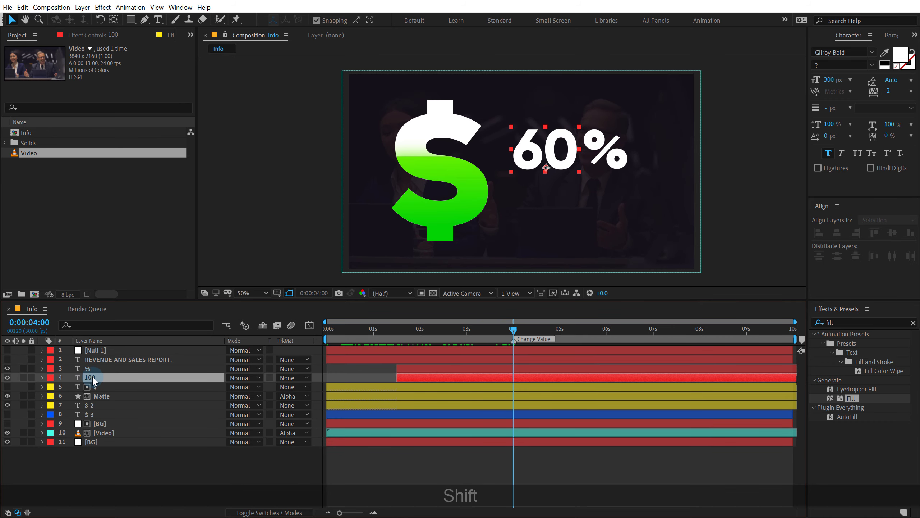
pyautogui.keyDown('ctrl'); pyautogui.click(91, 369); pyautogui.keyUp('ctrl')
pyautogui.press('t')
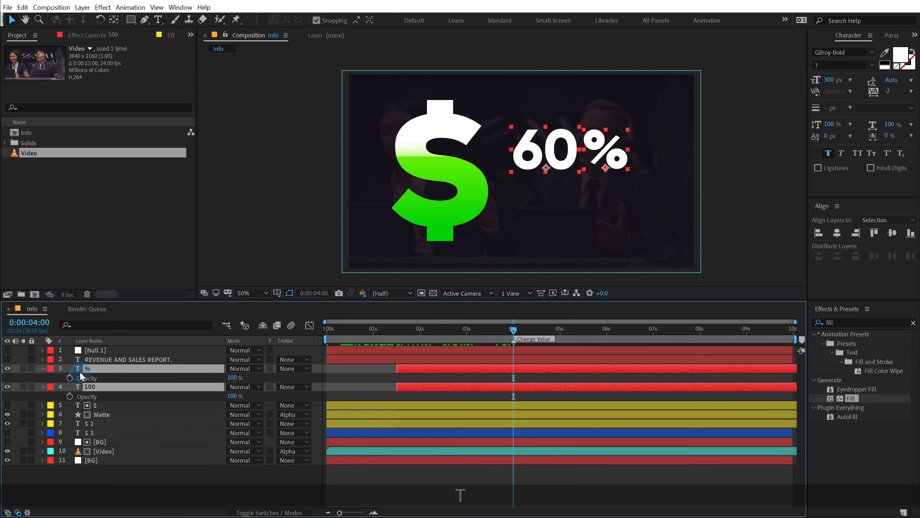
pyautogui.click(70, 378)
pyautogui.moveTo(489, 333); pyautogui.dragTo(419, 335)
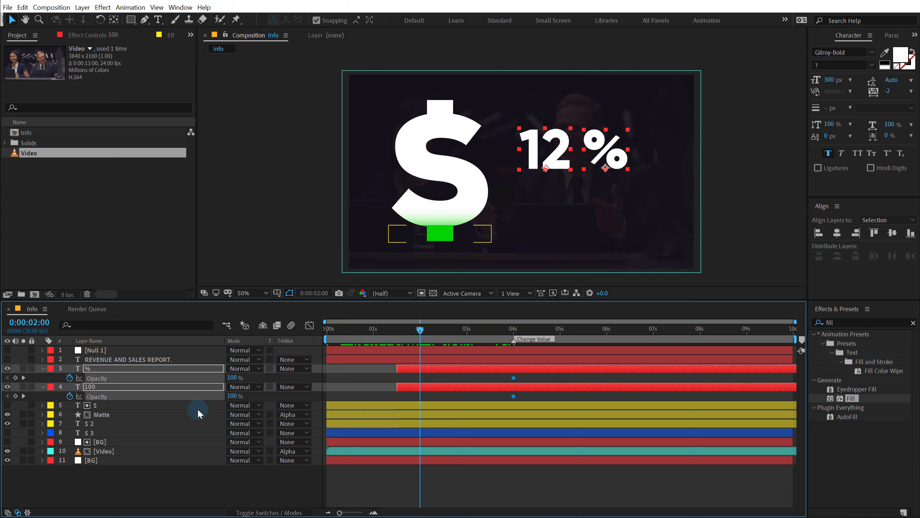
pyautogui.moveTo(232, 377); pyautogui.dragTo(88, 386)
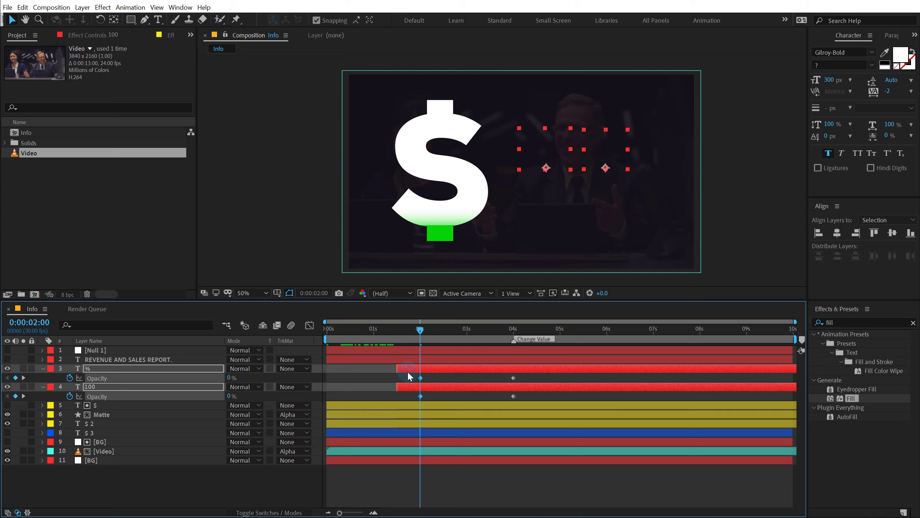
# Step: Move both layers' 0% opacity keyframes to 0:00:01:15, apply Easy Ease to all four opacity keyframes and preview the fade-in
pyautogui.moveTo(420, 377); pyautogui.dragTo(397, 377)
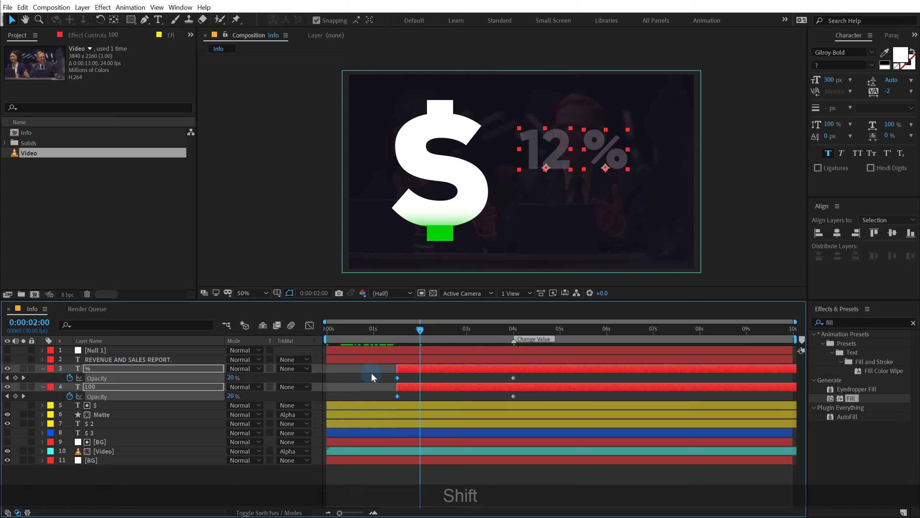
pyautogui.moveTo(446, 402); pyautogui.dragTo(540, 404)
pyautogui.press('F9')
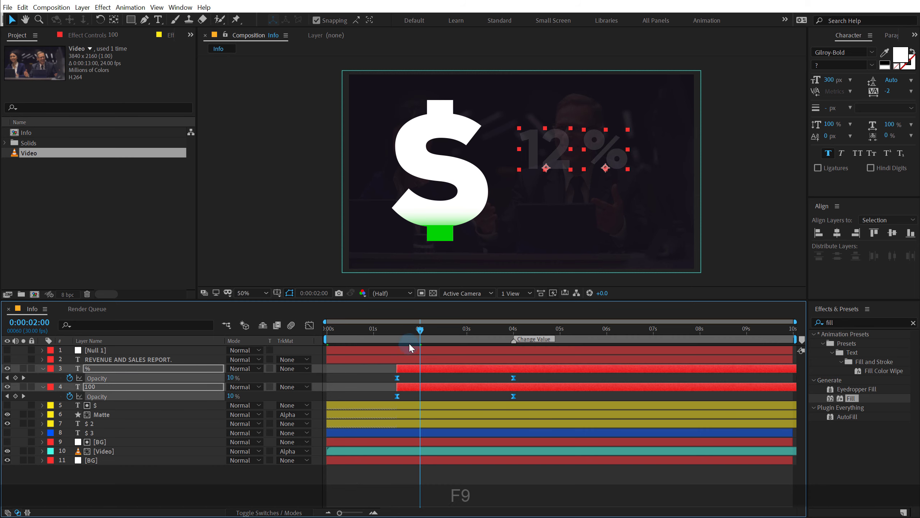
pyautogui.click(398, 337)
pyautogui.press('space')
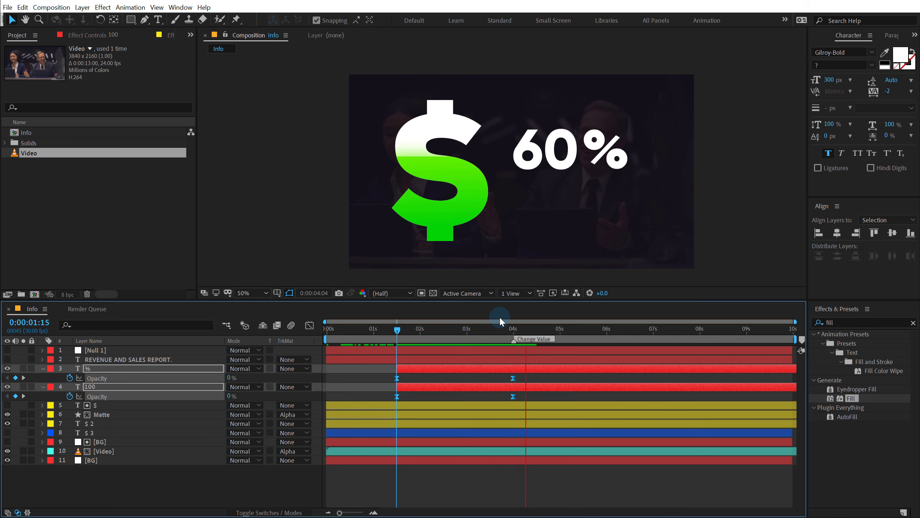
pyautogui.click(398, 335)
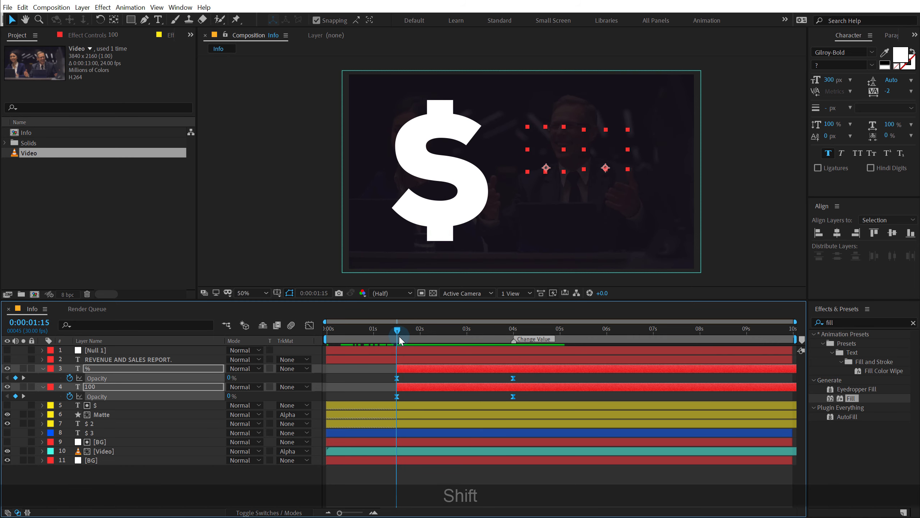
# Step: Apply Easy Ease to the position and rotation keyframes of the Null 1 layer
pyautogui.click(90, 350)
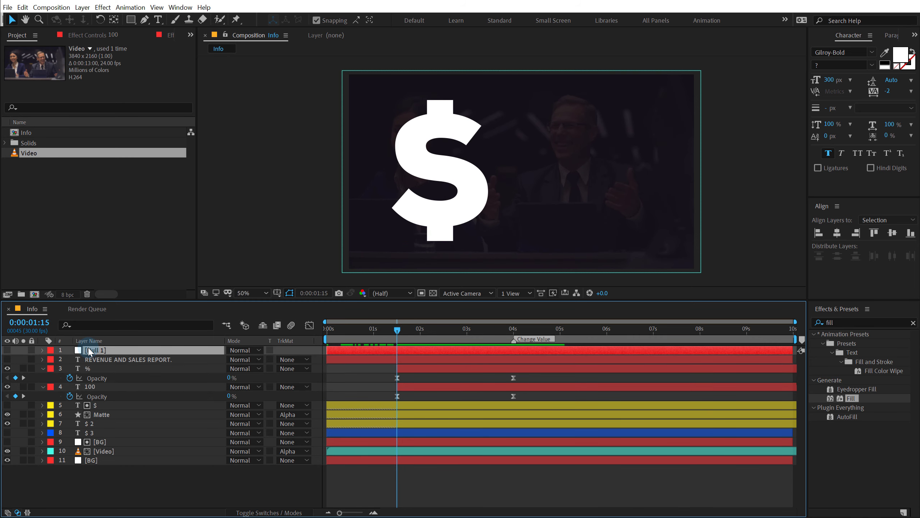
pyautogui.press('u')
pyautogui.moveTo(421, 360); pyautogui.dragTo(293, 374)
pyautogui.press('F9')
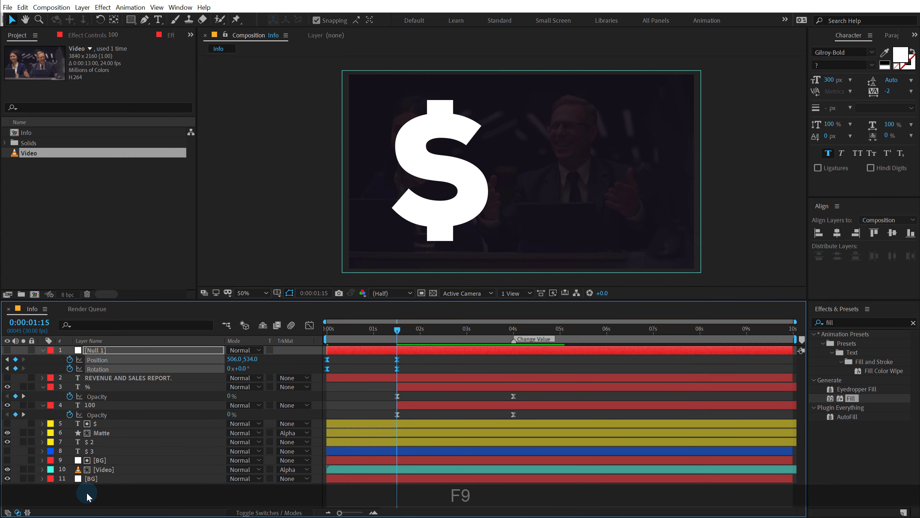
# Step: Reveal the position keyframes of the upper BG layer, directly above Video, and apply Easy Ease to them
pyautogui.click(100, 461)
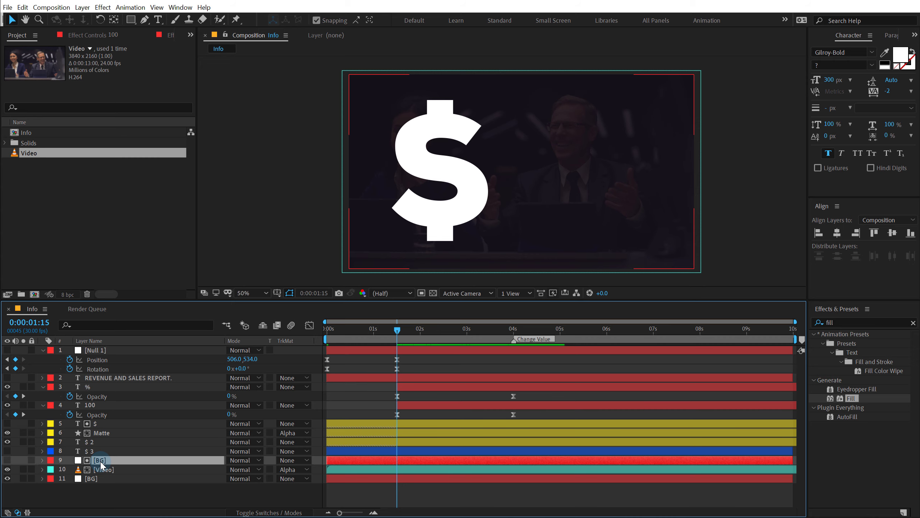
pyautogui.press('y')
pyautogui.press('u')
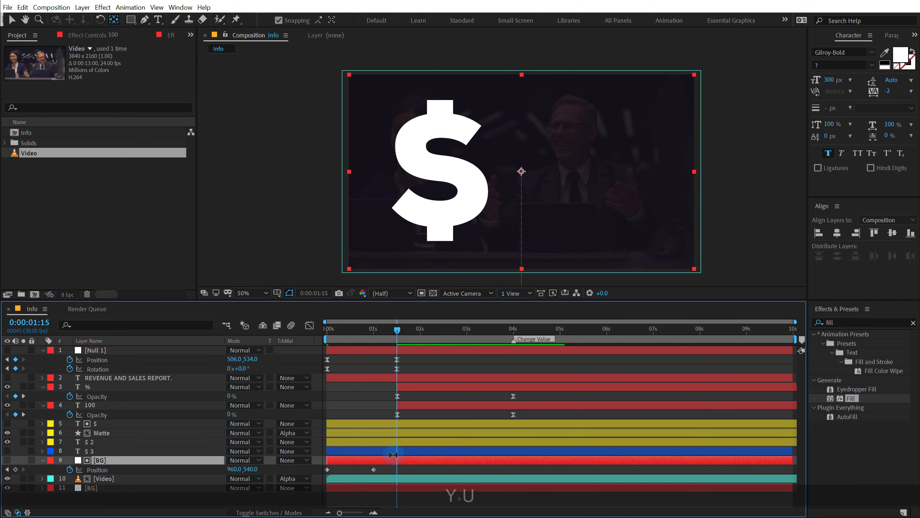
pyautogui.moveTo(381, 467); pyautogui.dragTo(293, 479)
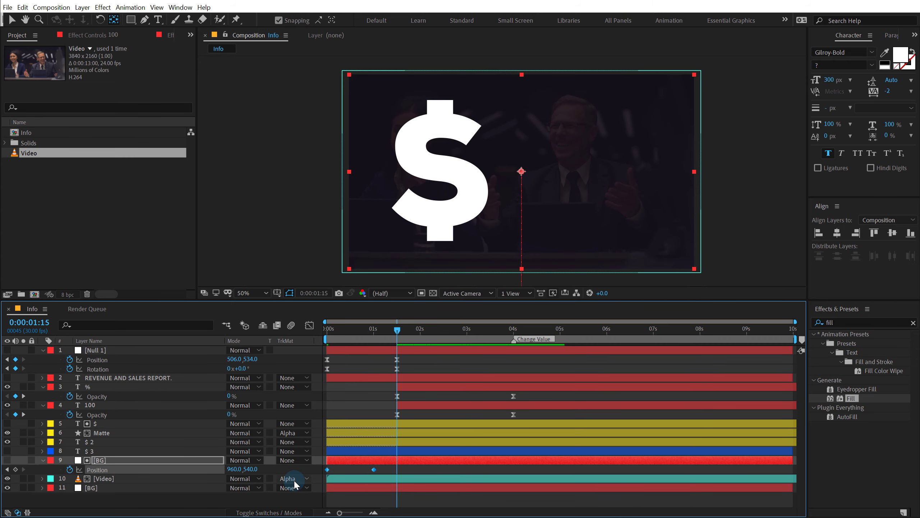
pyautogui.press('F9')
# Step: Reshape the speed curves of the Null 1 and upper BG keyframes into a fast start with a long slowdown and preview from 0 s
pyautogui.moveTo(404, 357); pyautogui.dragTo(305, 376)
pyautogui.click(309, 325)
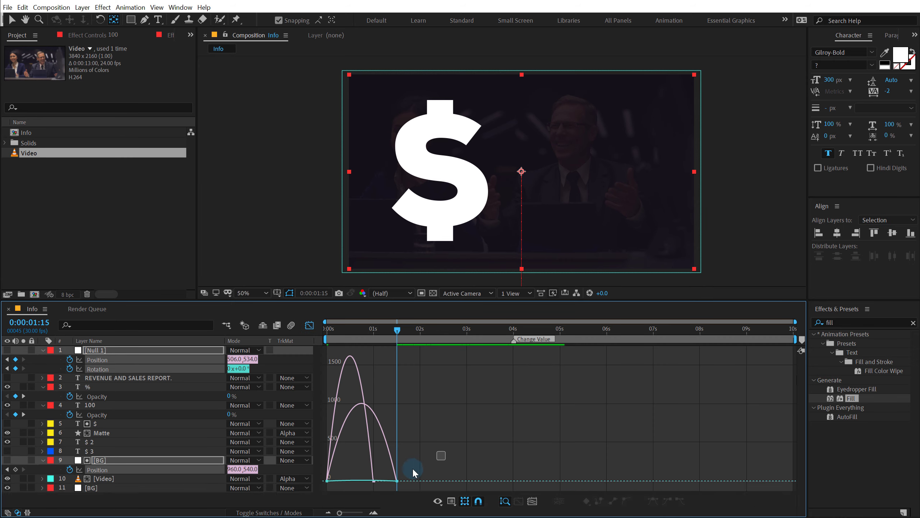
pyautogui.moveTo(413, 467); pyautogui.dragTo(336, 479)
pyautogui.moveTo(341, 327); pyautogui.dragTo(286, 335)
pyautogui.press('space')
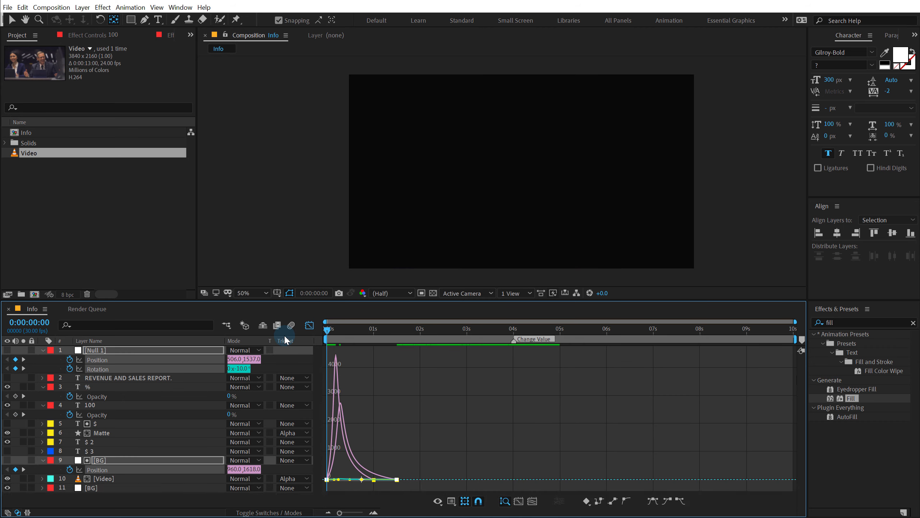
pyautogui.press('space')
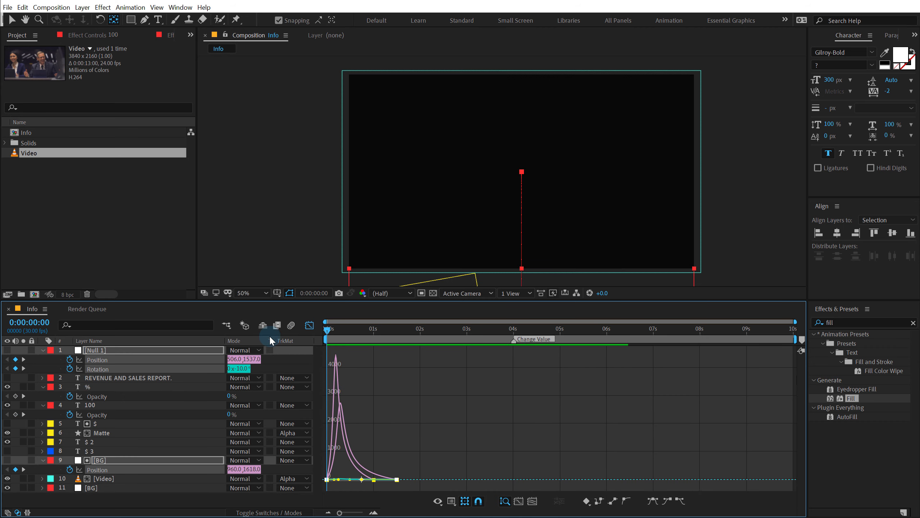
# Step: Copy the upper BG layer's position keyframes onto the bottom BG layer at 0 s and preview the animation
pyautogui.click(309, 325)
pyautogui.moveTo(385, 471); pyautogui.dragTo(281, 473)
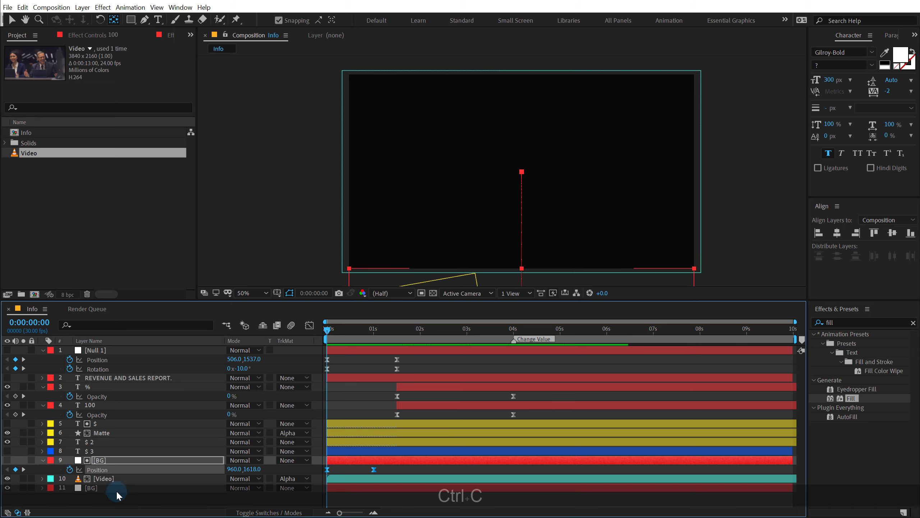
pyautogui.click(117, 491)
pyautogui.hotkey('ctrl', 'v')
pyautogui.press('space')
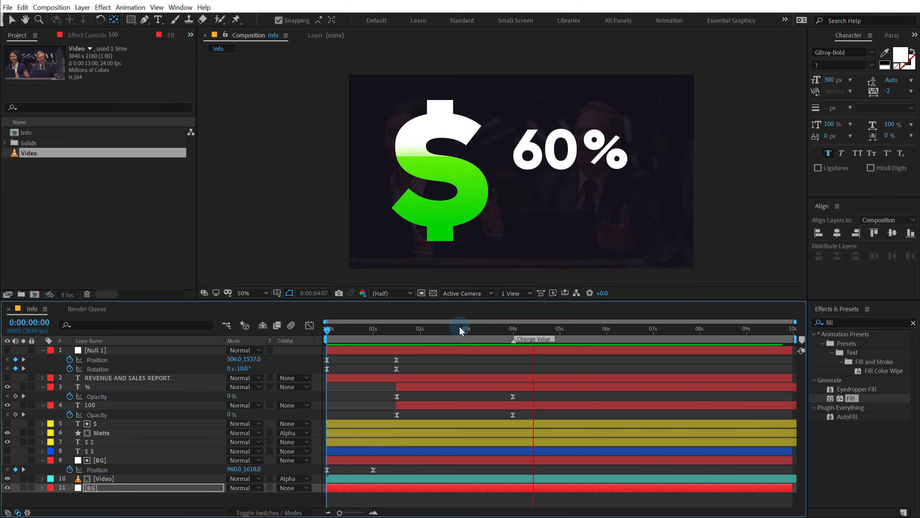
# Step: Go to 4 s, collapse every layer's properties and show the "REVENUE AND SALES REPORT." layer
pyautogui.moveTo(459, 326); pyautogui.dragTo(514, 329)
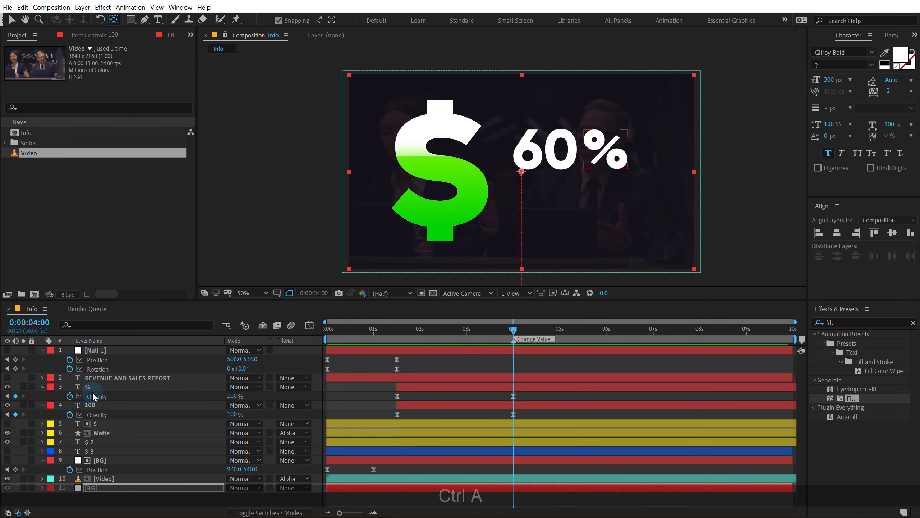
pyautogui.press('u')
pyautogui.click(83, 477)
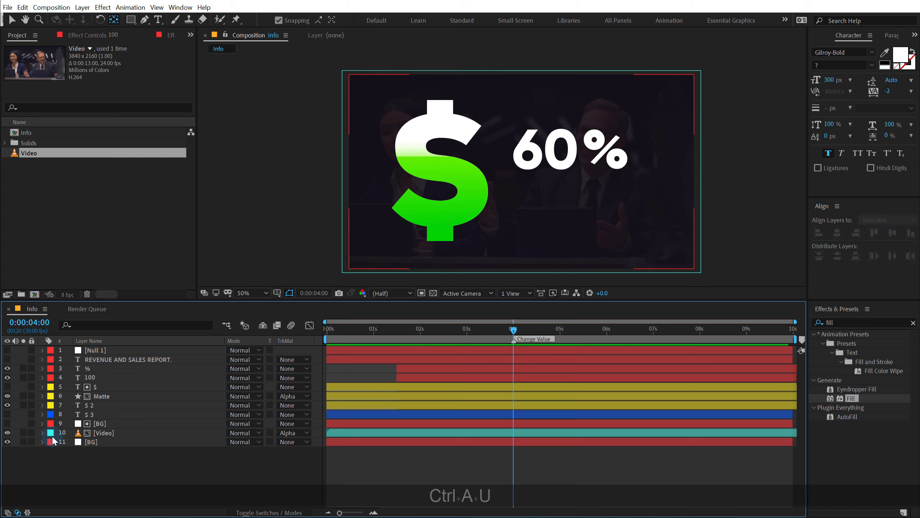
pyautogui.click(7, 359)
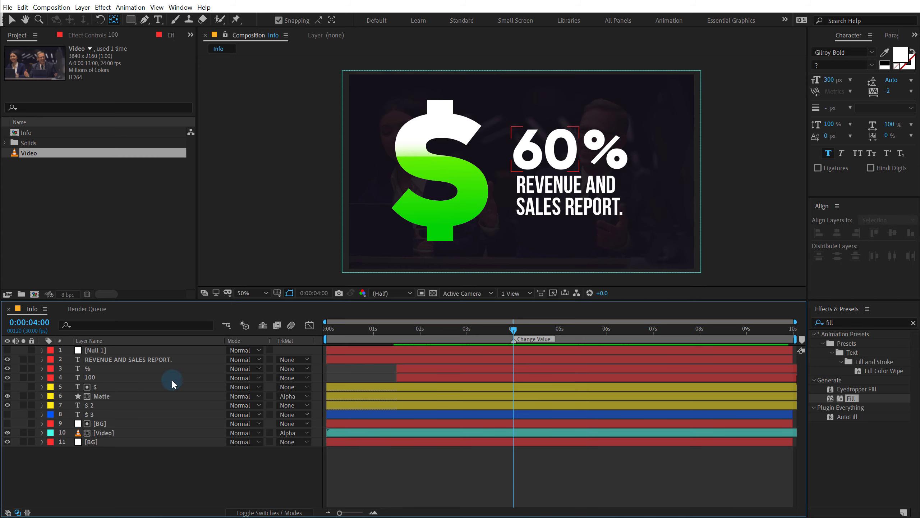
# Step: Keyframe the "REVENUE AND SALES REPORT." text from position 930, 729 and 0% opacity at 3 s to 930, 658 and 100% at 4 s
pyautogui.click(100, 364)
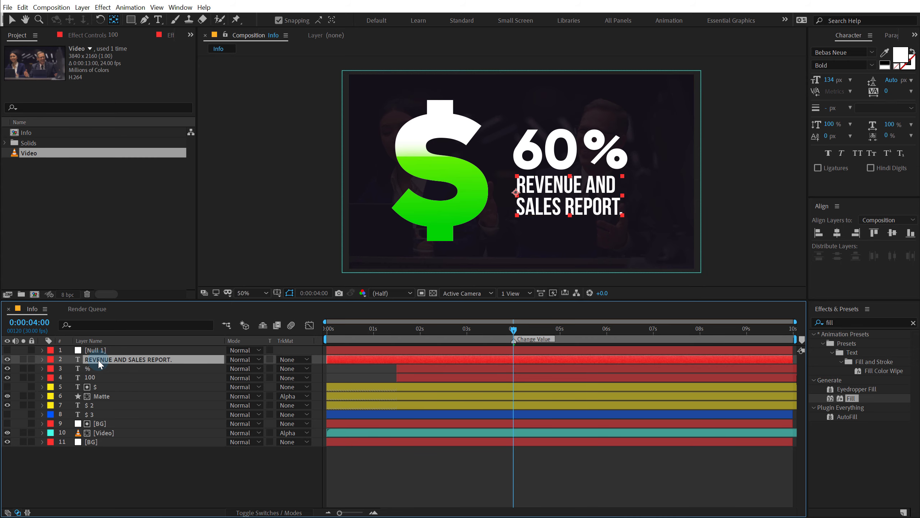
pyautogui.press('t')
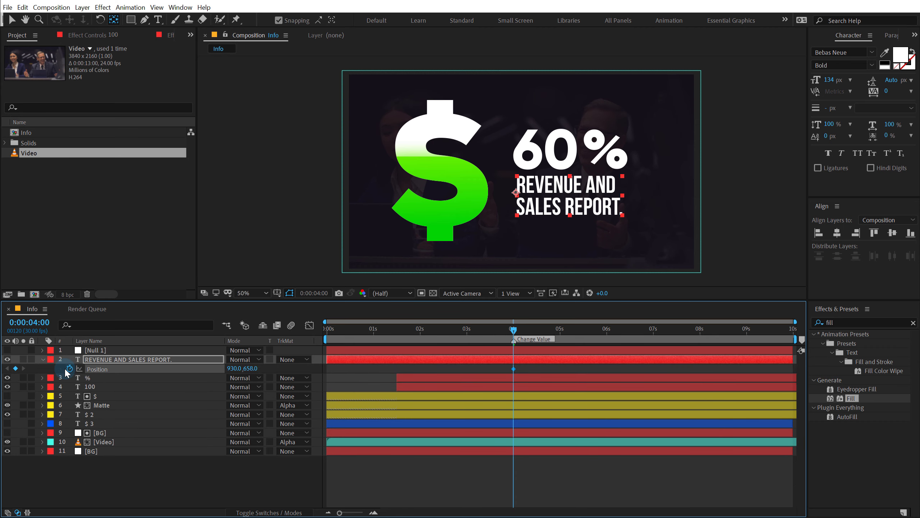
pyautogui.click(69, 369)
pyautogui.hotkey('alt', 'shift', 'p')
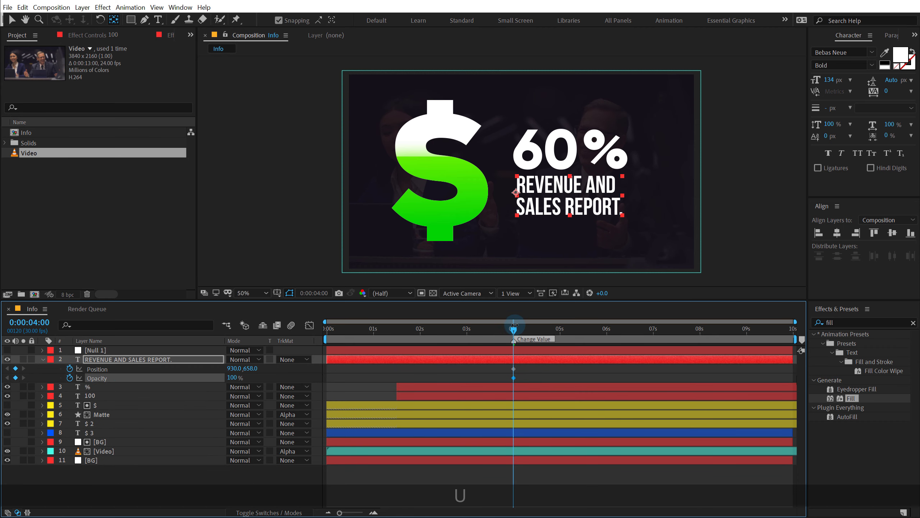
pyautogui.moveTo(514, 330); pyautogui.dragTo(467, 337)
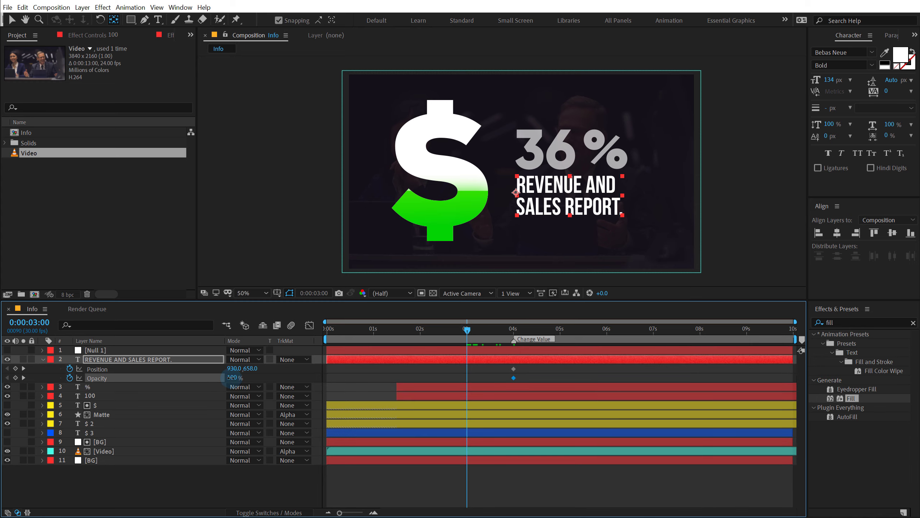
pyautogui.moveTo(231, 377); pyautogui.dragTo(307, 369)
# Step: Apply Easy Ease to the revenue text's position and opacity keyframes and sharpen their speed curves into a narrow peak midway
pyautogui.moveTo(455, 366); pyautogui.dragTo(525, 389)
pyautogui.press('F9')
pyautogui.click(310, 326)
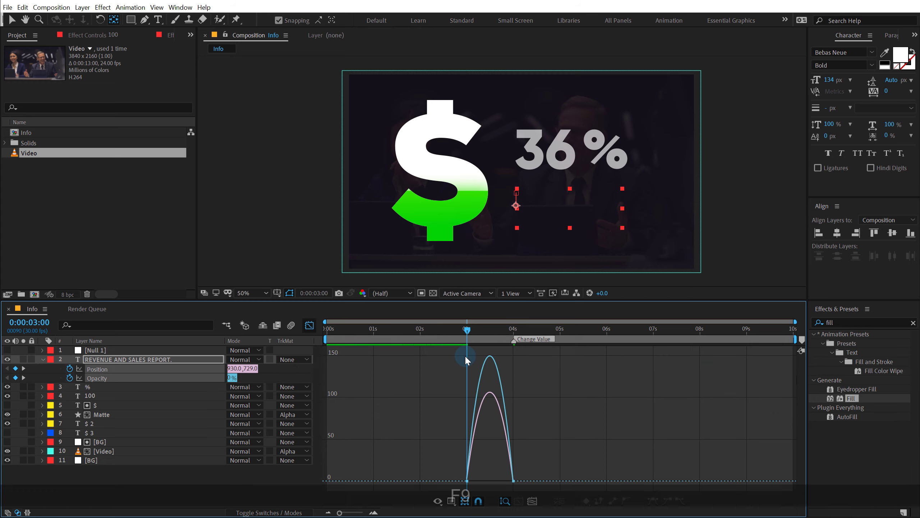
pyautogui.scroll(3, 465, 355)
pyautogui.moveTo(506, 329); pyautogui.dragTo(515, 331)
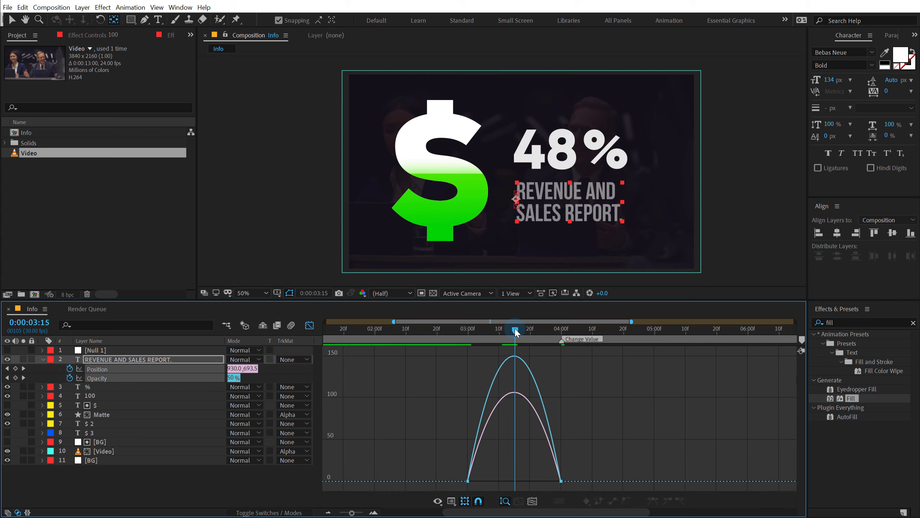
pyautogui.moveTo(505, 440); pyautogui.dragTo(410, 503)
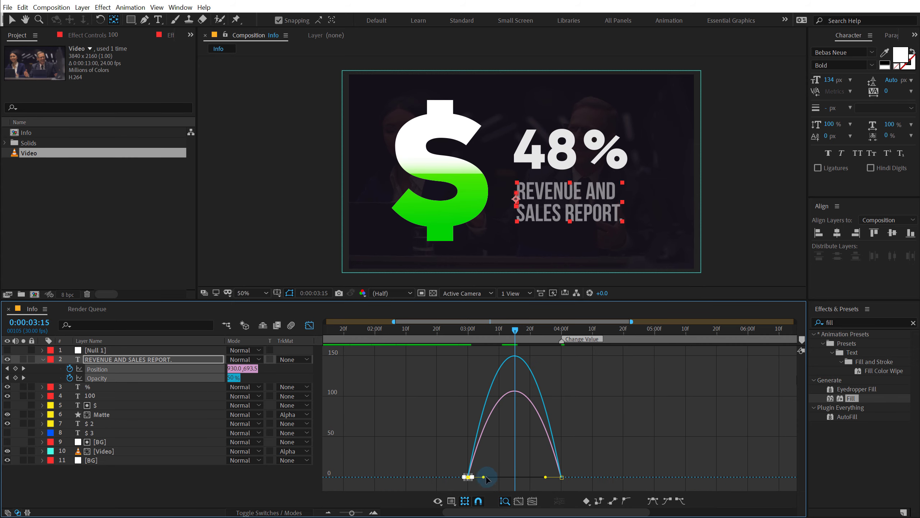
pyautogui.moveTo(485, 477); pyautogui.dragTo(520, 478)
# Step: Preview the revenue text's entrance from about 3 s and return from the speed graph to the layer bars
pyautogui.click(471, 330)
pyautogui.press('space')
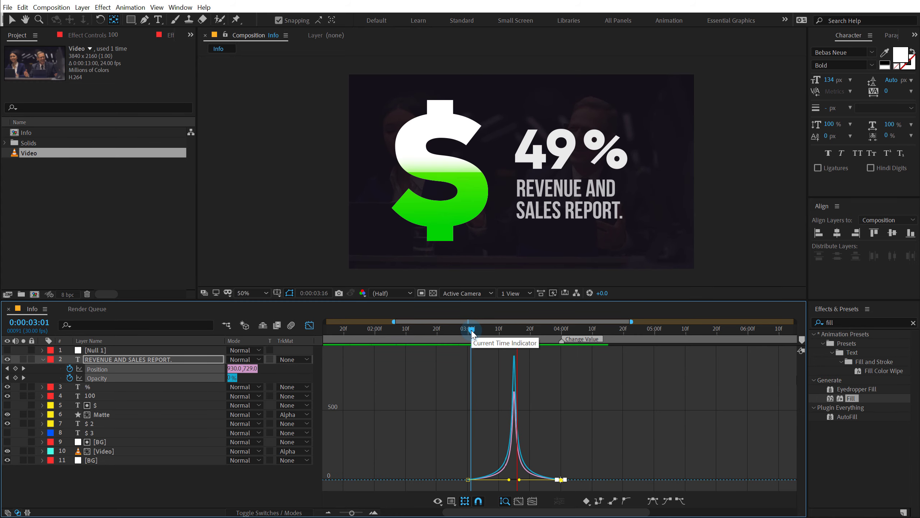
pyautogui.press('space')
pyautogui.click(310, 323)
pyautogui.click(460, 505)
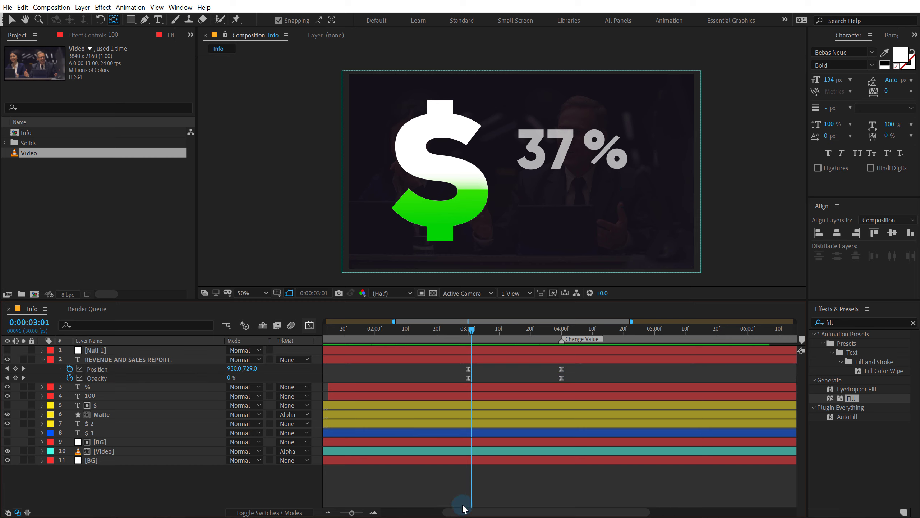
# Step: Go to 4 s, show the "$ 3" outline layer and set its opacity to 30%
pyautogui.keyDown('shift'); pyautogui.click(564, 337); pyautogui.keyUp('shift')
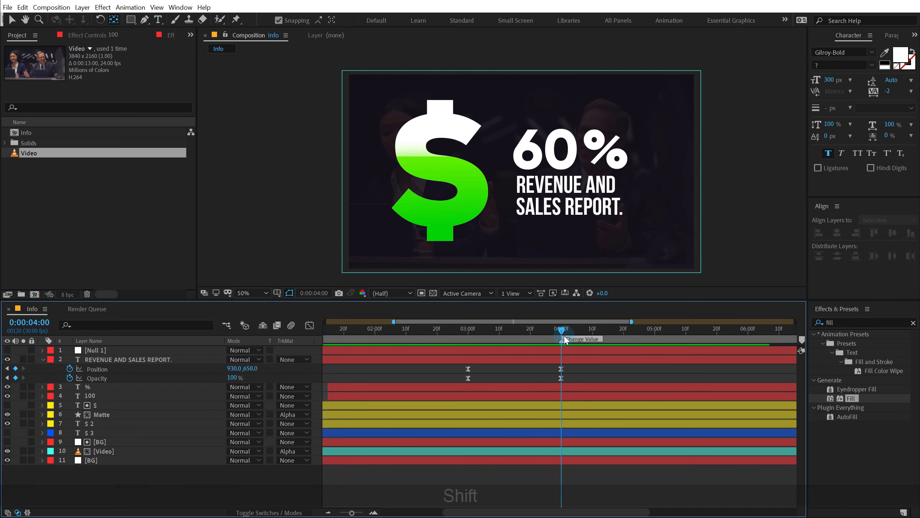
pyautogui.click(7, 432)
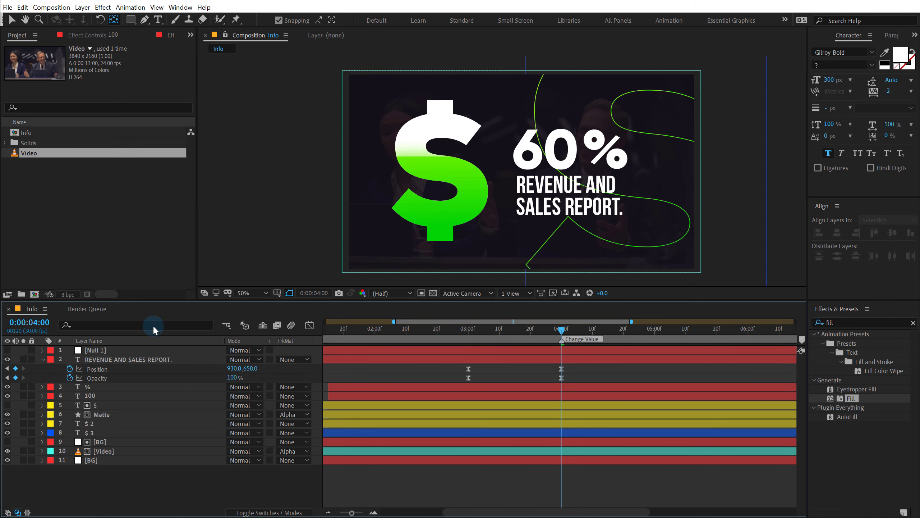
pyautogui.click(93, 433)
pyautogui.press('t')
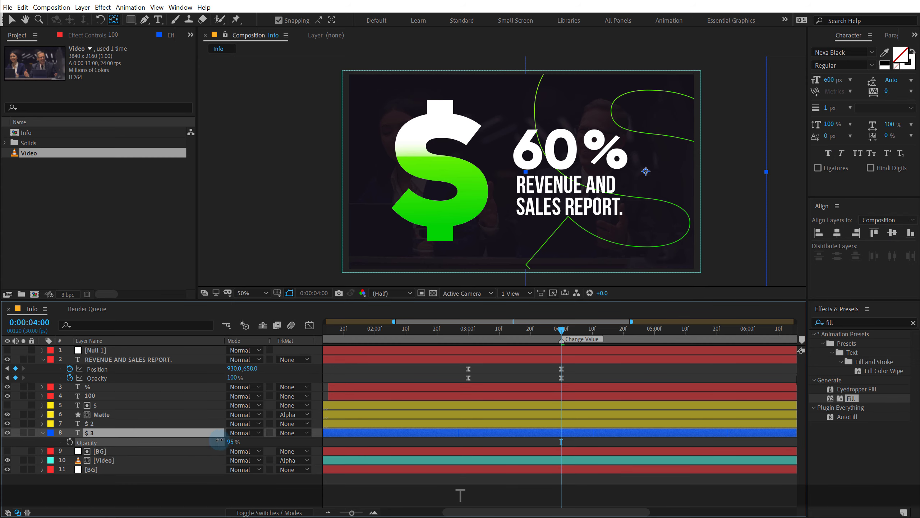
pyautogui.moveTo(230, 442)
pyautogui.mouseDown()
pyautogui.moveTo(176, 444)
pyautogui.moveTo(230, 442)
pyautogui.mouseUp()
pyautogui.write('3')
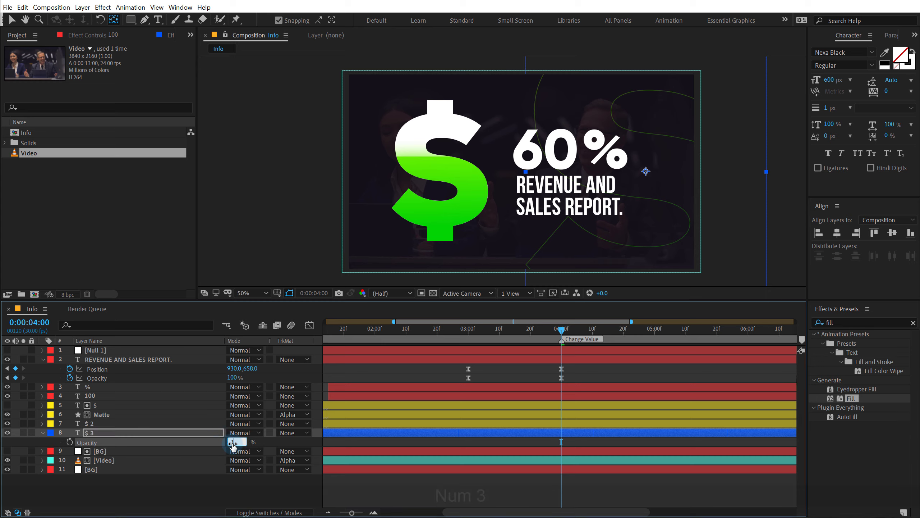
pyautogui.write('0')
pyautogui.press('Return')
pyautogui.click(147, 499)
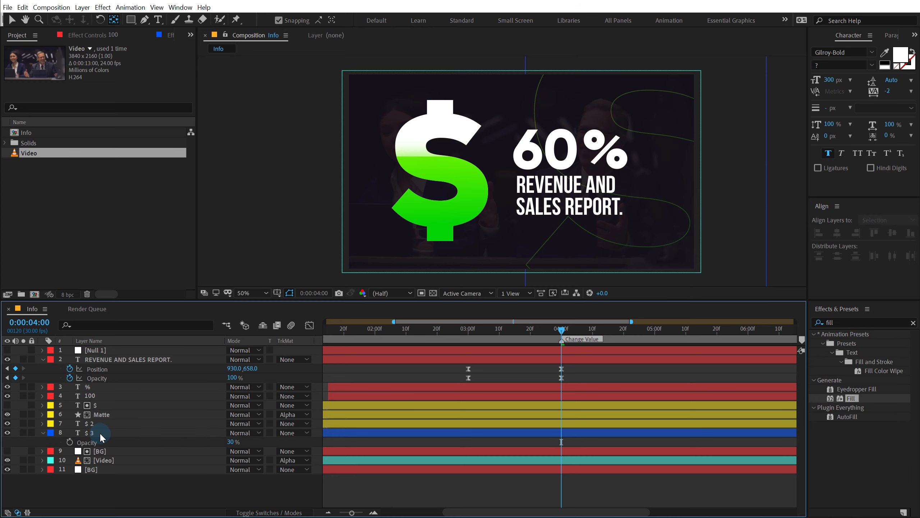
# Step: Add position and rotation keyframes to the "$ 3" outline layer at 4 s, keeping its current placement
pyautogui.click(101, 435)
pyautogui.press('p')
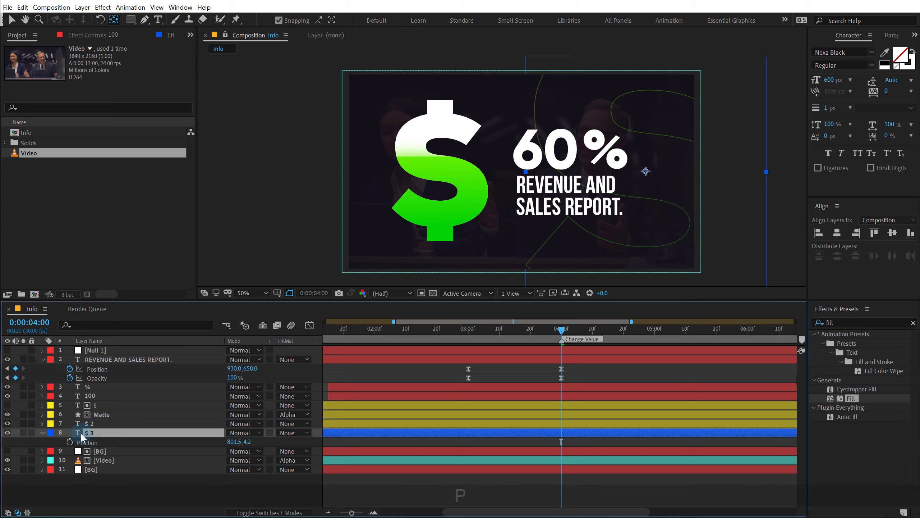
pyautogui.click(71, 443)
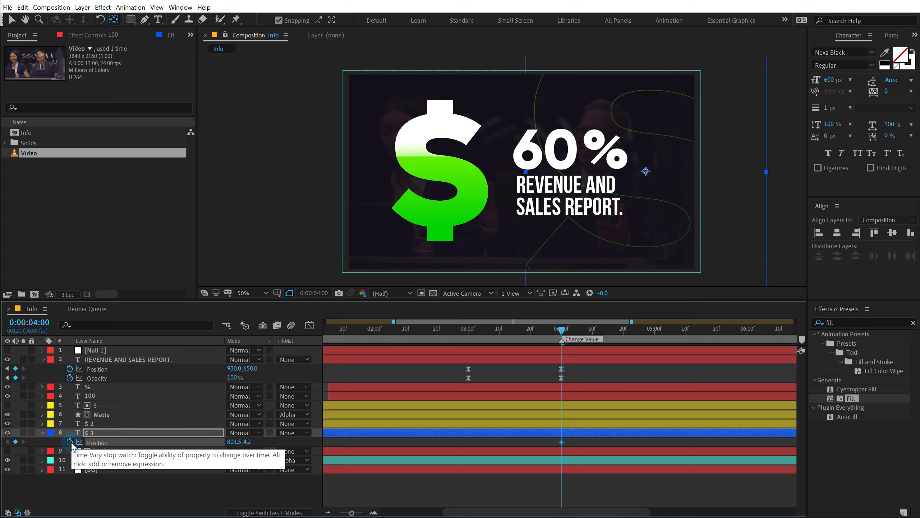
pyautogui.press('r')
pyautogui.click(70, 443)
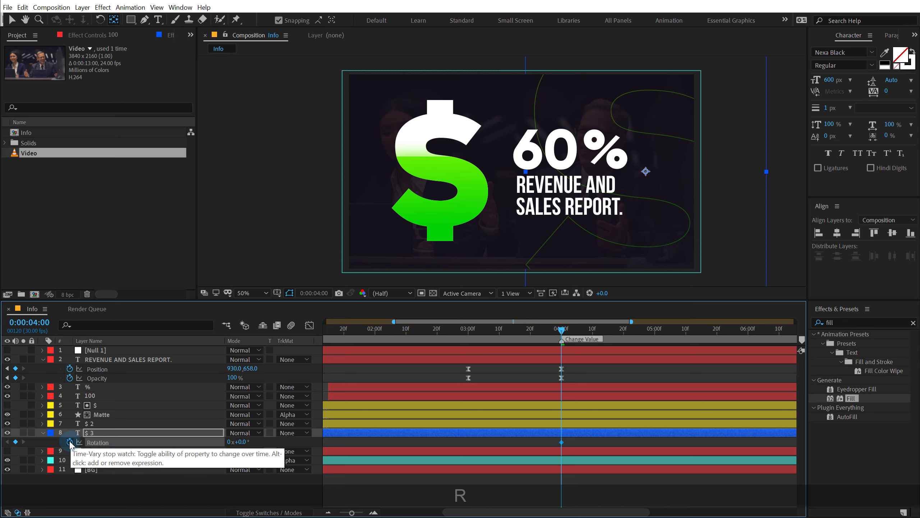
# Step: At 2 s, keyframe the "$ 3" layer's rotation at 20° and its position at 1584.5, 4.2, beyond the frame's right edge
pyautogui.press('u')
pyautogui.moveTo(561, 335); pyautogui.dragTo(373, 343)
pyautogui.click(216, 456)
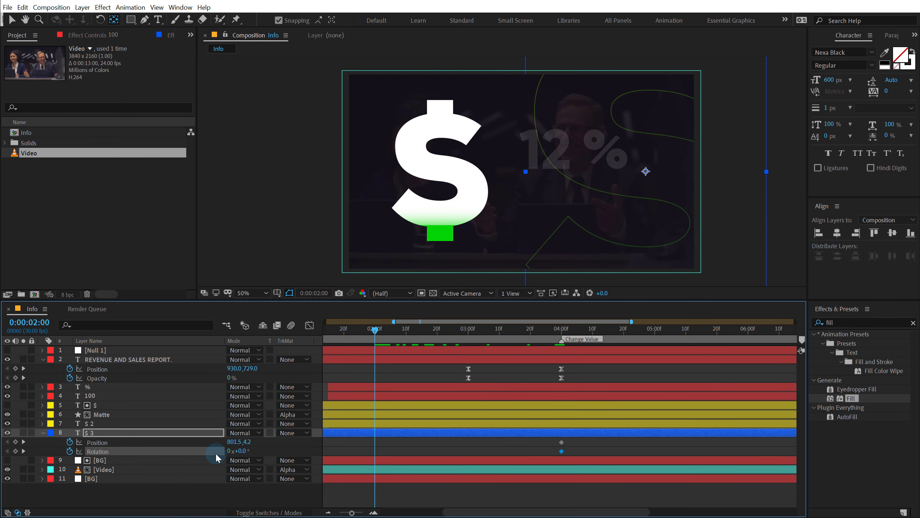
pyautogui.moveTo(245, 453); pyautogui.dragTo(560, 413)
pyautogui.moveTo(616, 404); pyautogui.dragTo(616, 404)
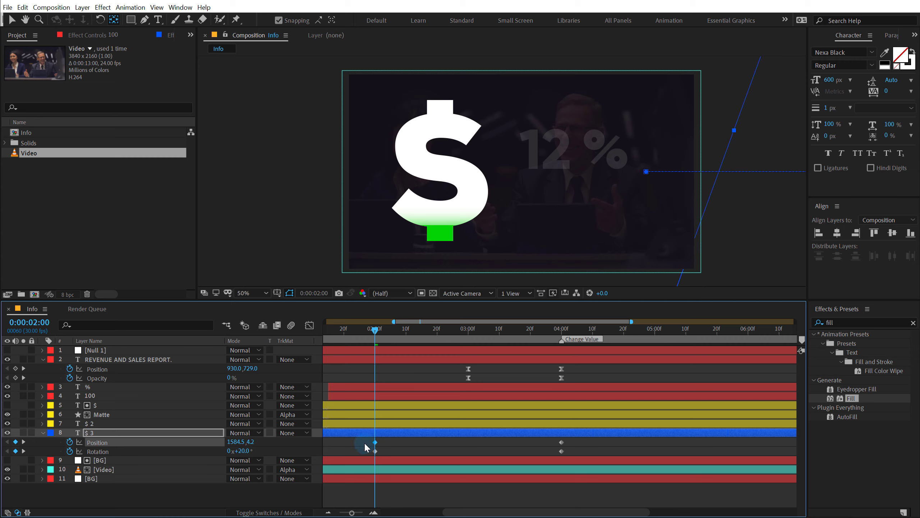
# Step: Apply Easy Ease to the "$ 3" position and rotation keyframes and reshape their speed curves for an early peak with a long slowdown
pyautogui.moveTo(364, 441); pyautogui.dragTo(602, 460)
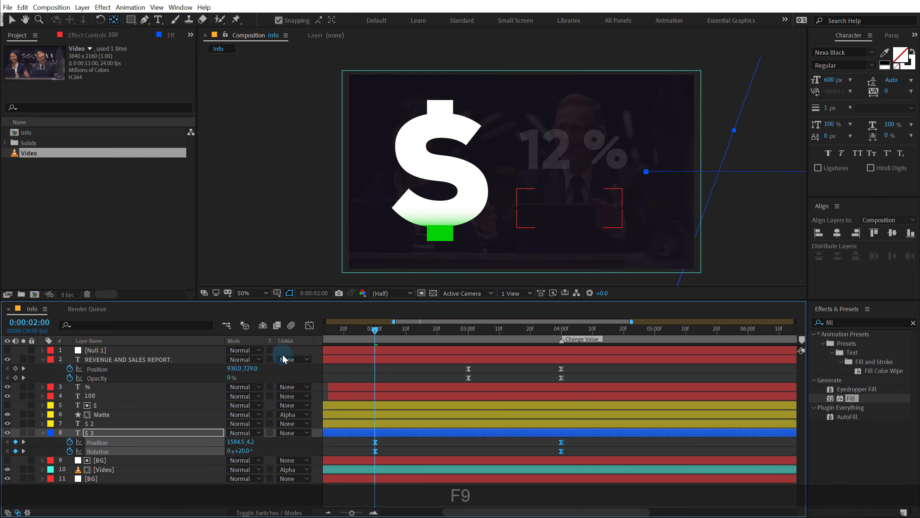
pyautogui.click(309, 325)
pyautogui.moveTo(538, 485); pyautogui.dragTo(468, 478)
# Step: Preview the "$ 3" entrance, return to the layer bars, play the whole composition from the start and go to about 4:13
pyautogui.press('space')
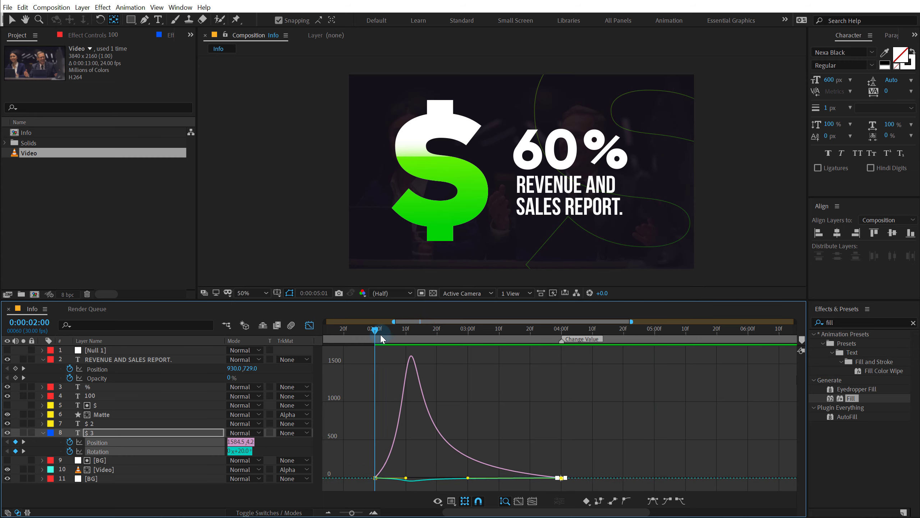
pyautogui.press('space')
pyautogui.press('Home')
pyautogui.click(310, 325)
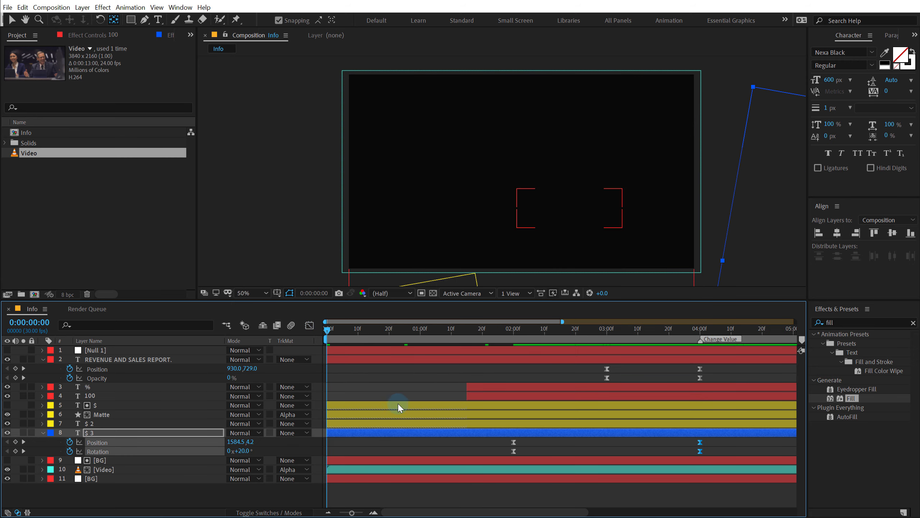
pyautogui.scroll(-5, 411, 394)
pyautogui.press('space')
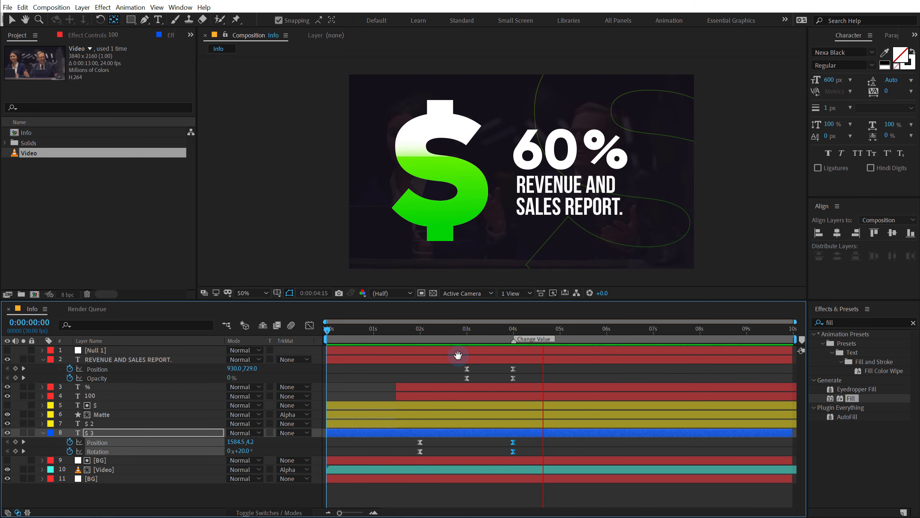
pyautogui.moveTo(486, 327); pyautogui.dragTo(538, 335)
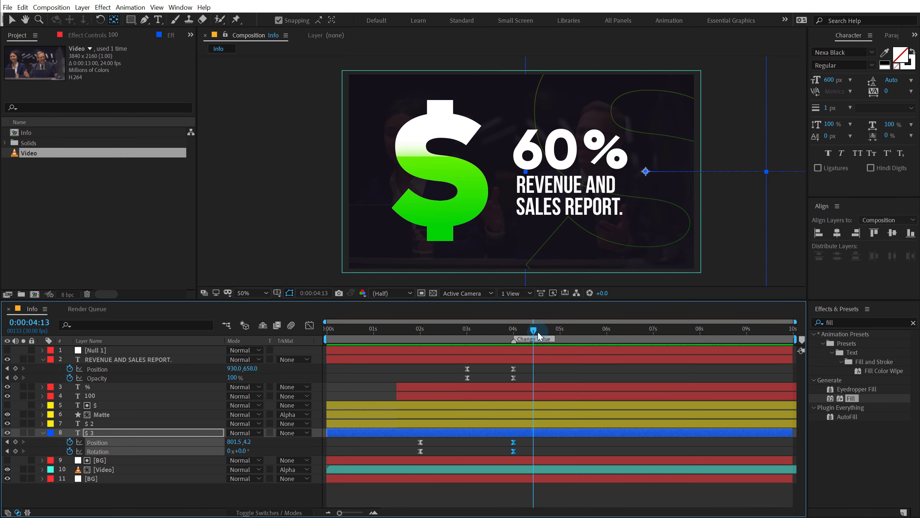